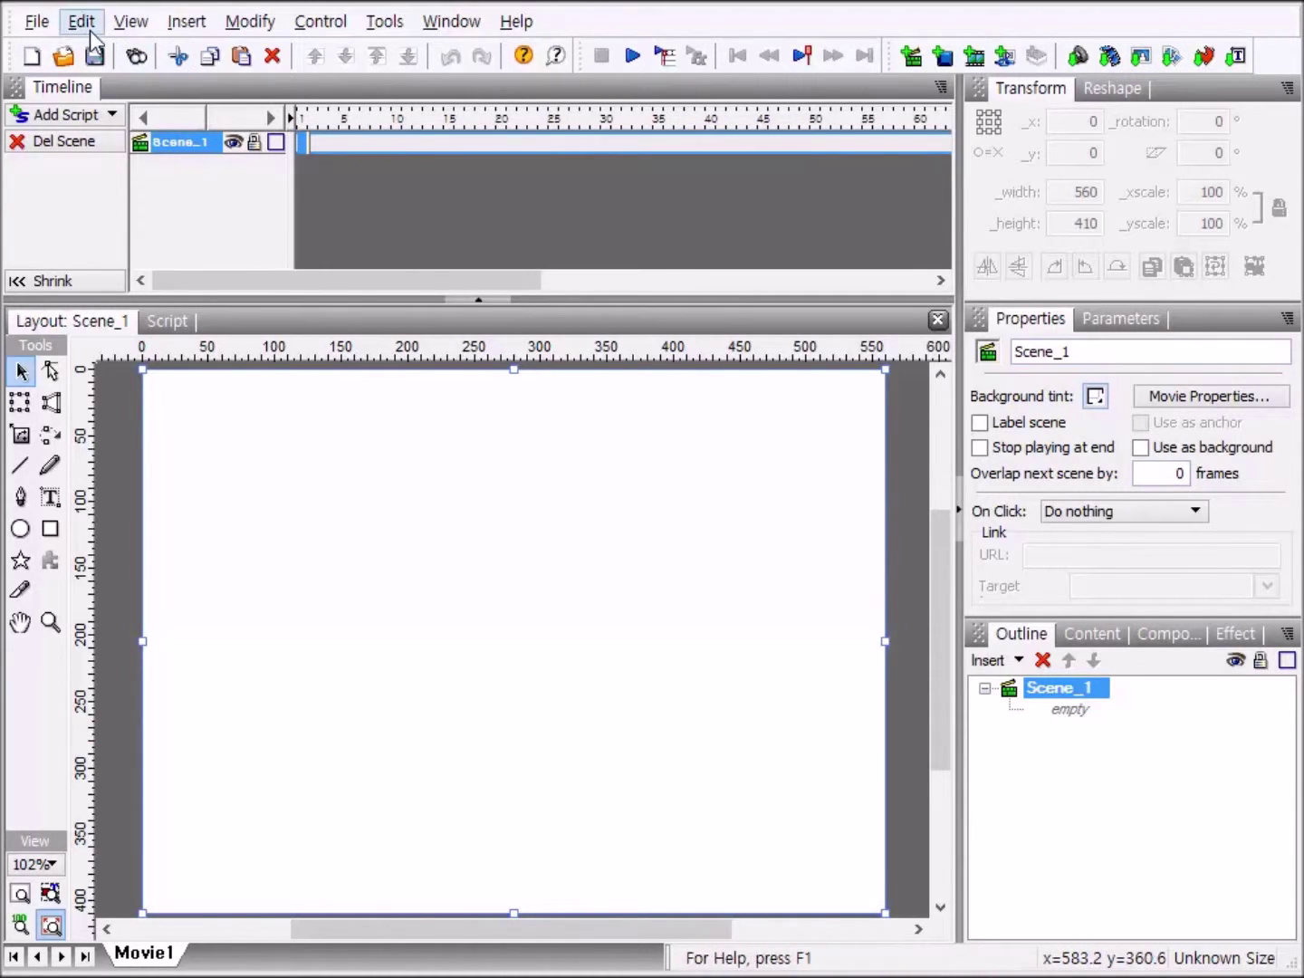
Reset the panels to the default layout and set the movie's background color to light gray.
left_click(448, 27)
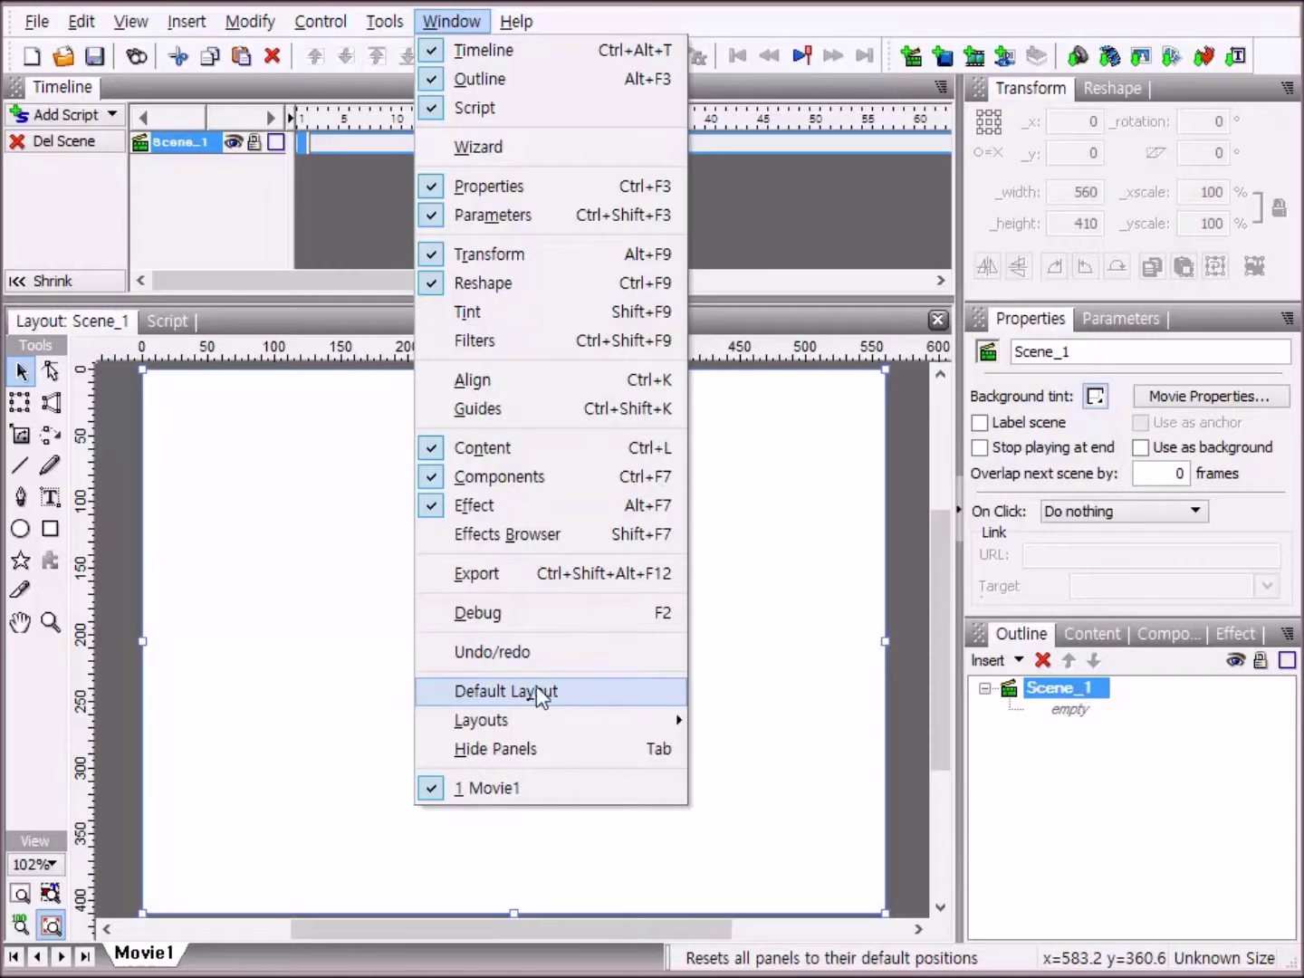
left_click(591, 691)
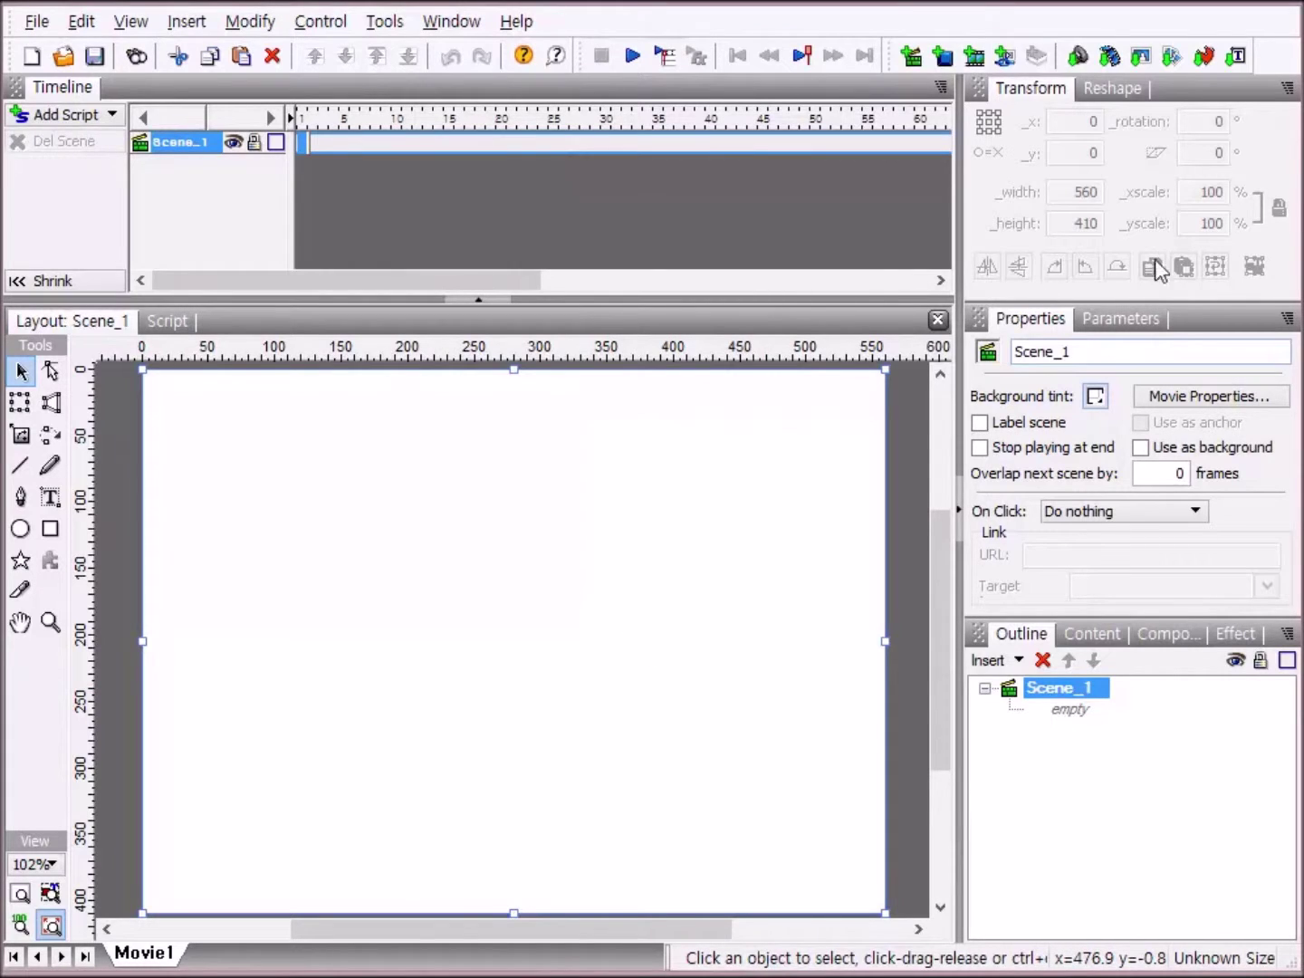
left_click(1030, 326)
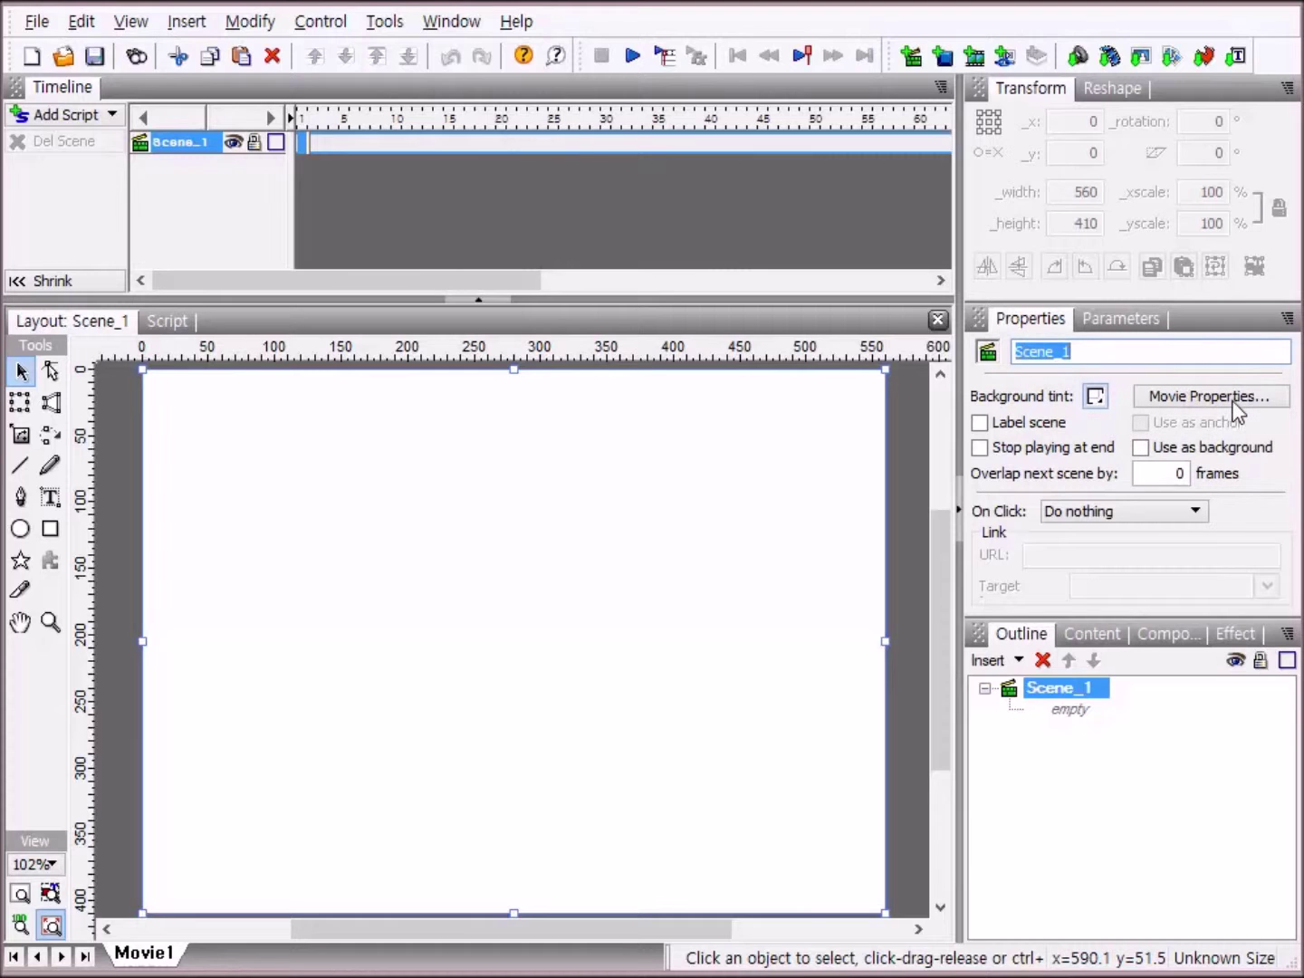
left_click(1210, 397)
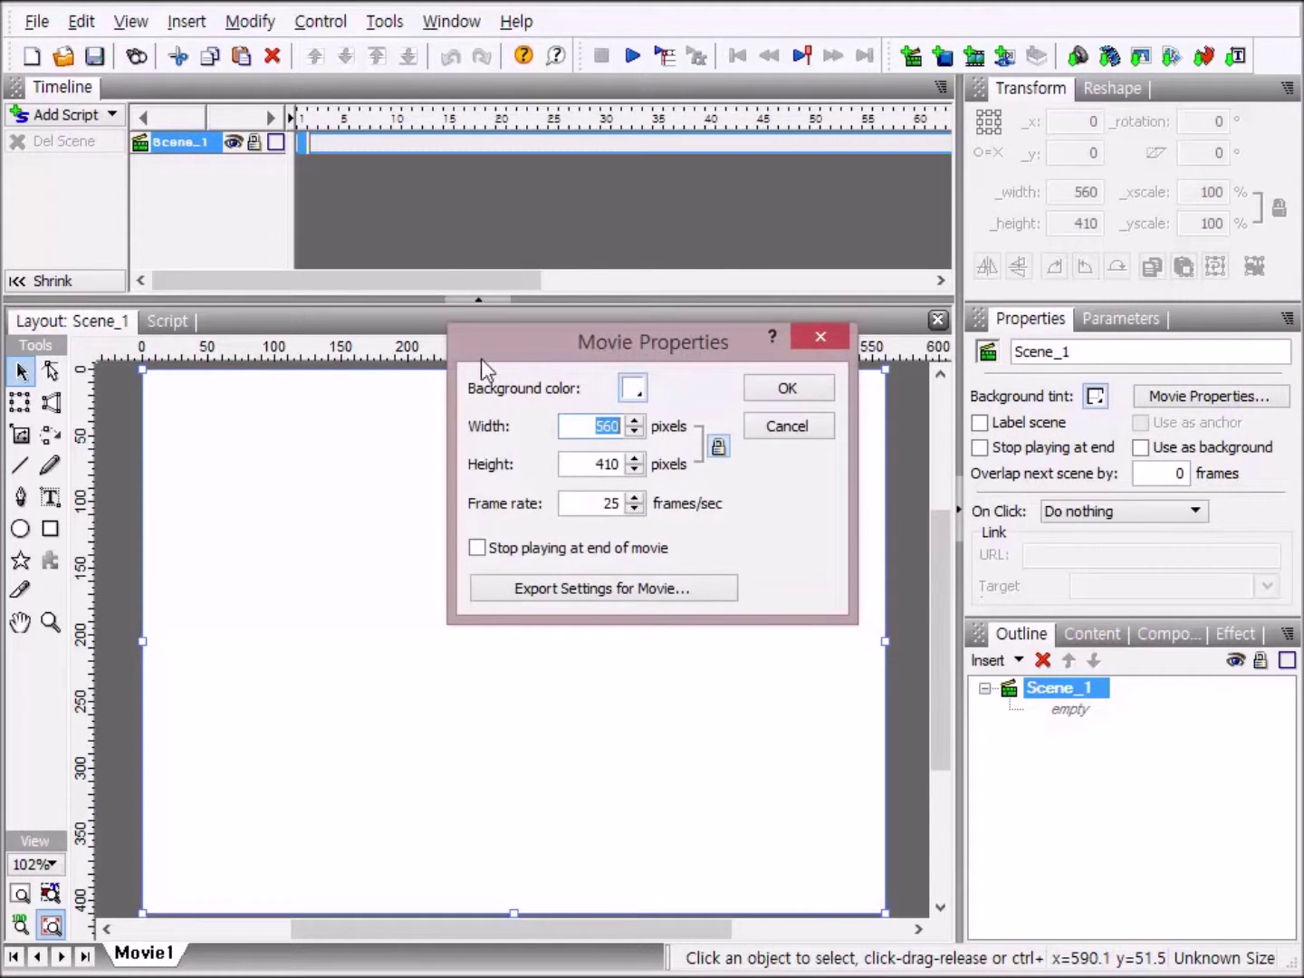
left_click_drag(609, 336, 575, 370)
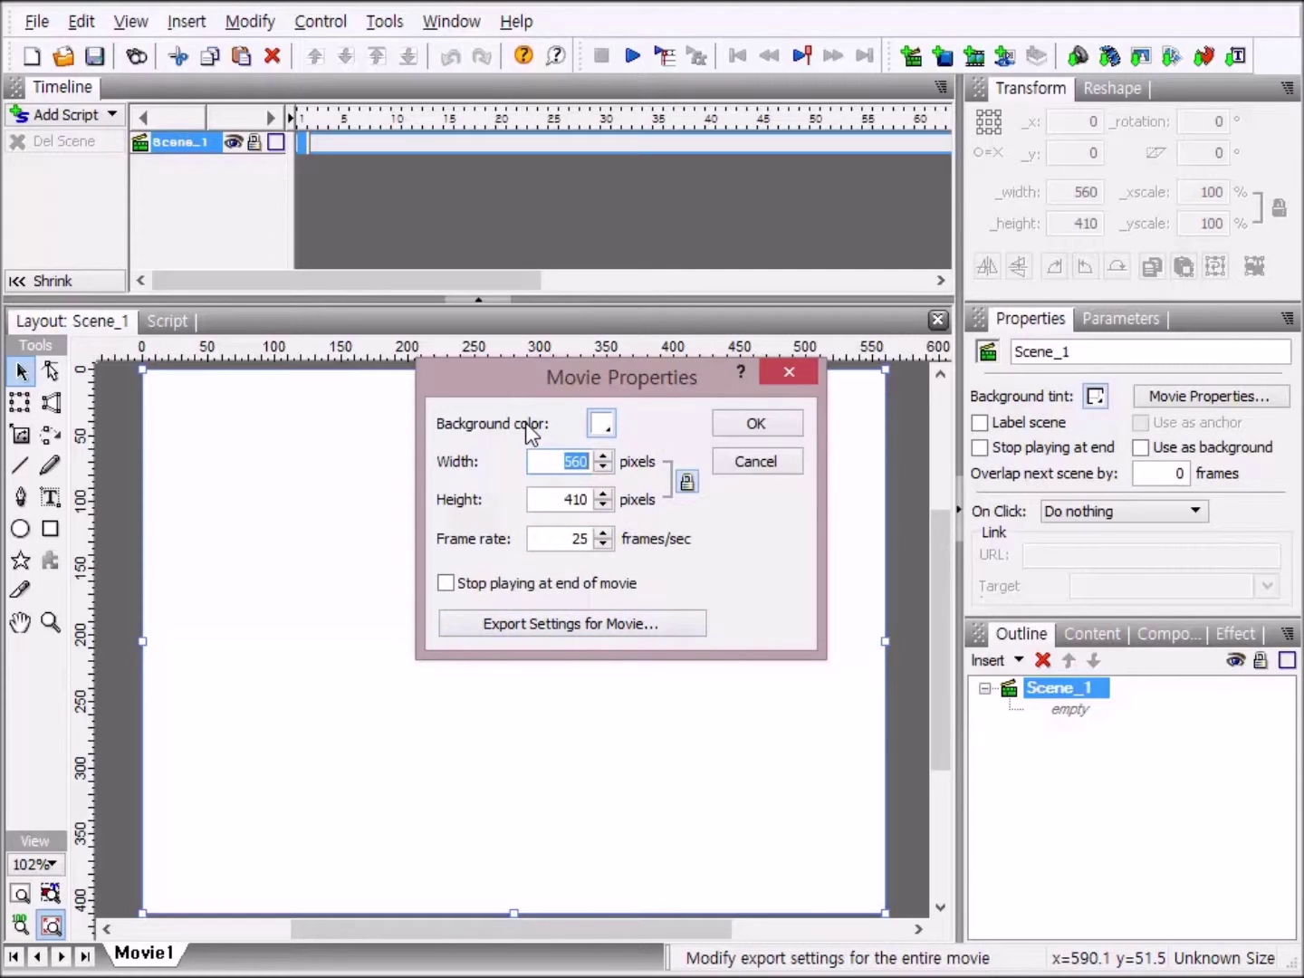
left_click(601, 427)
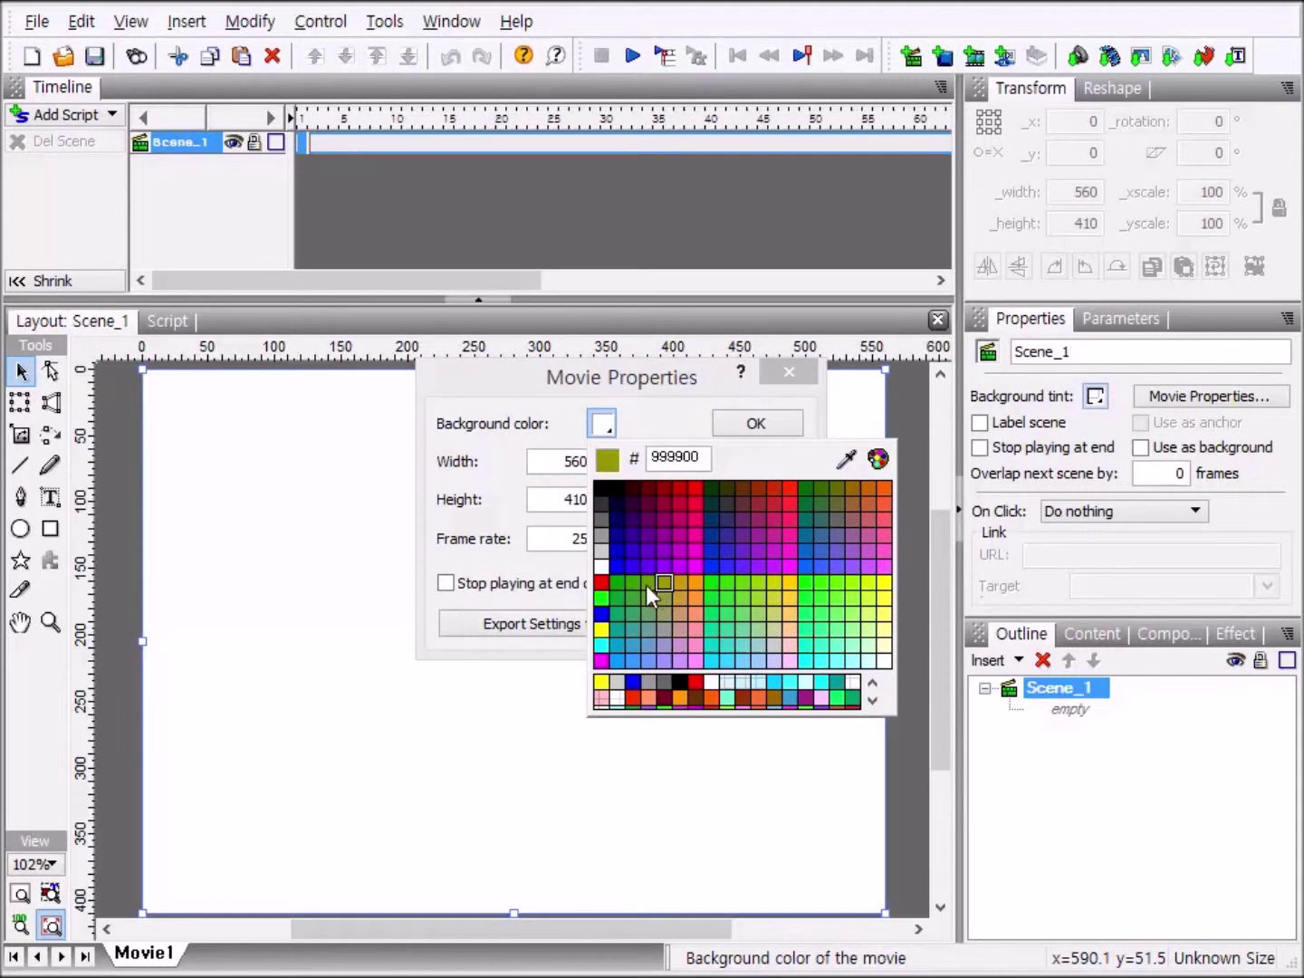
left_click(600, 545)
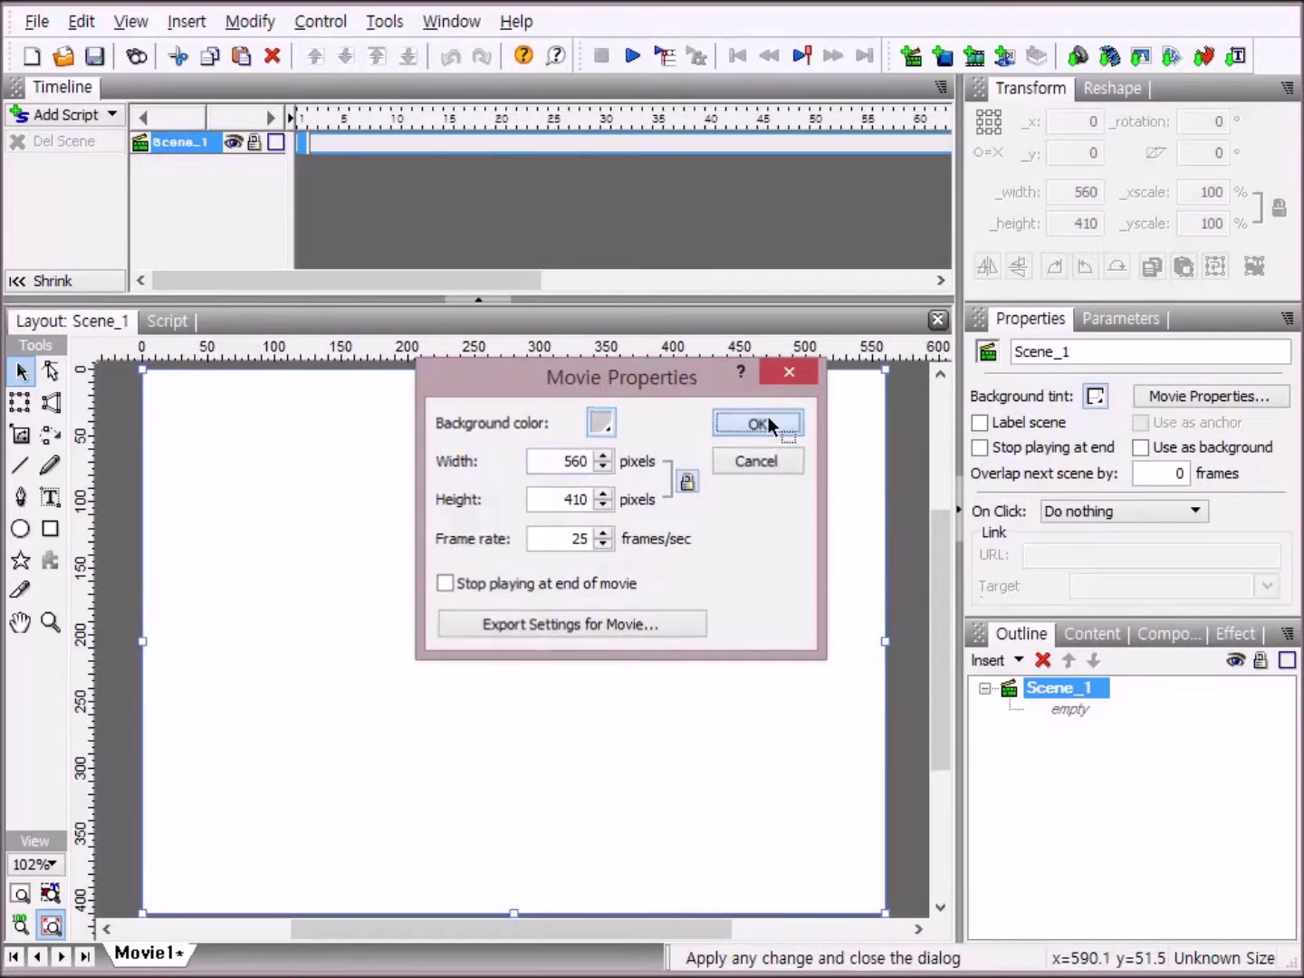
left_click(766, 421)
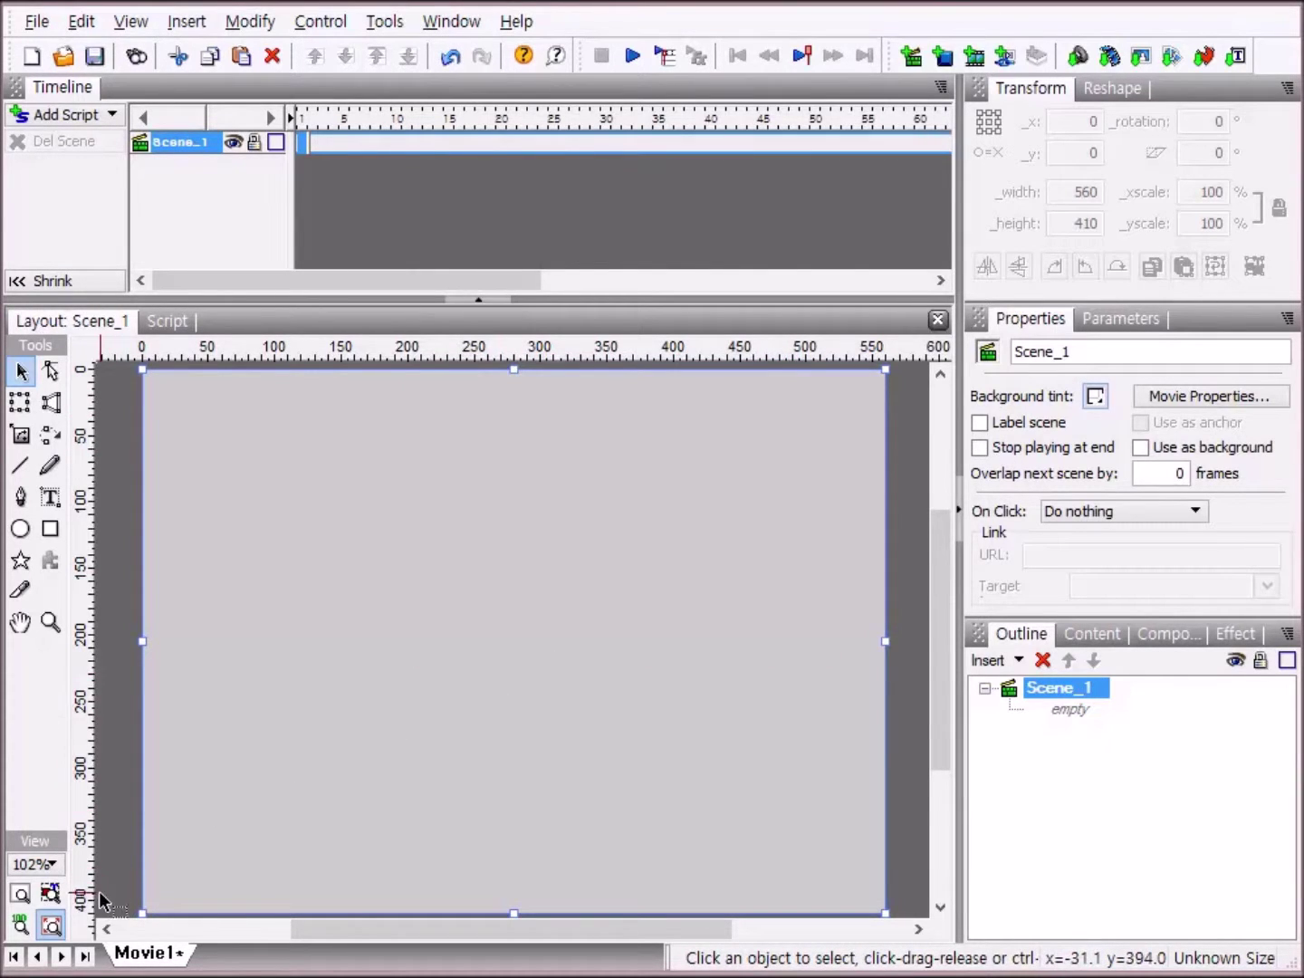
left_click(20, 894)
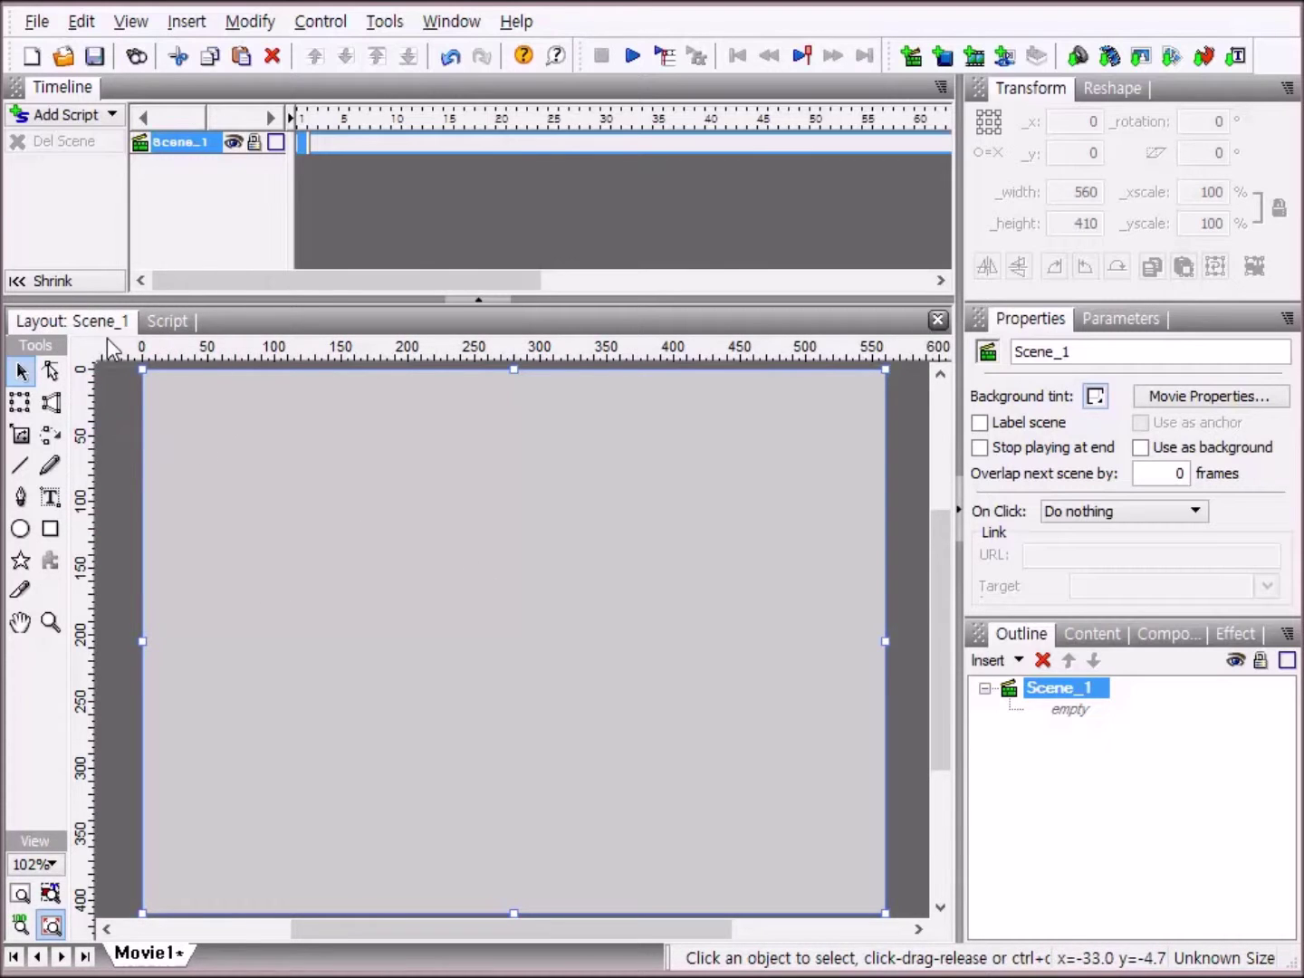
Set up the Text tool with font size 20, yellow color, bold style and centered alignment.
left_click(49, 499)
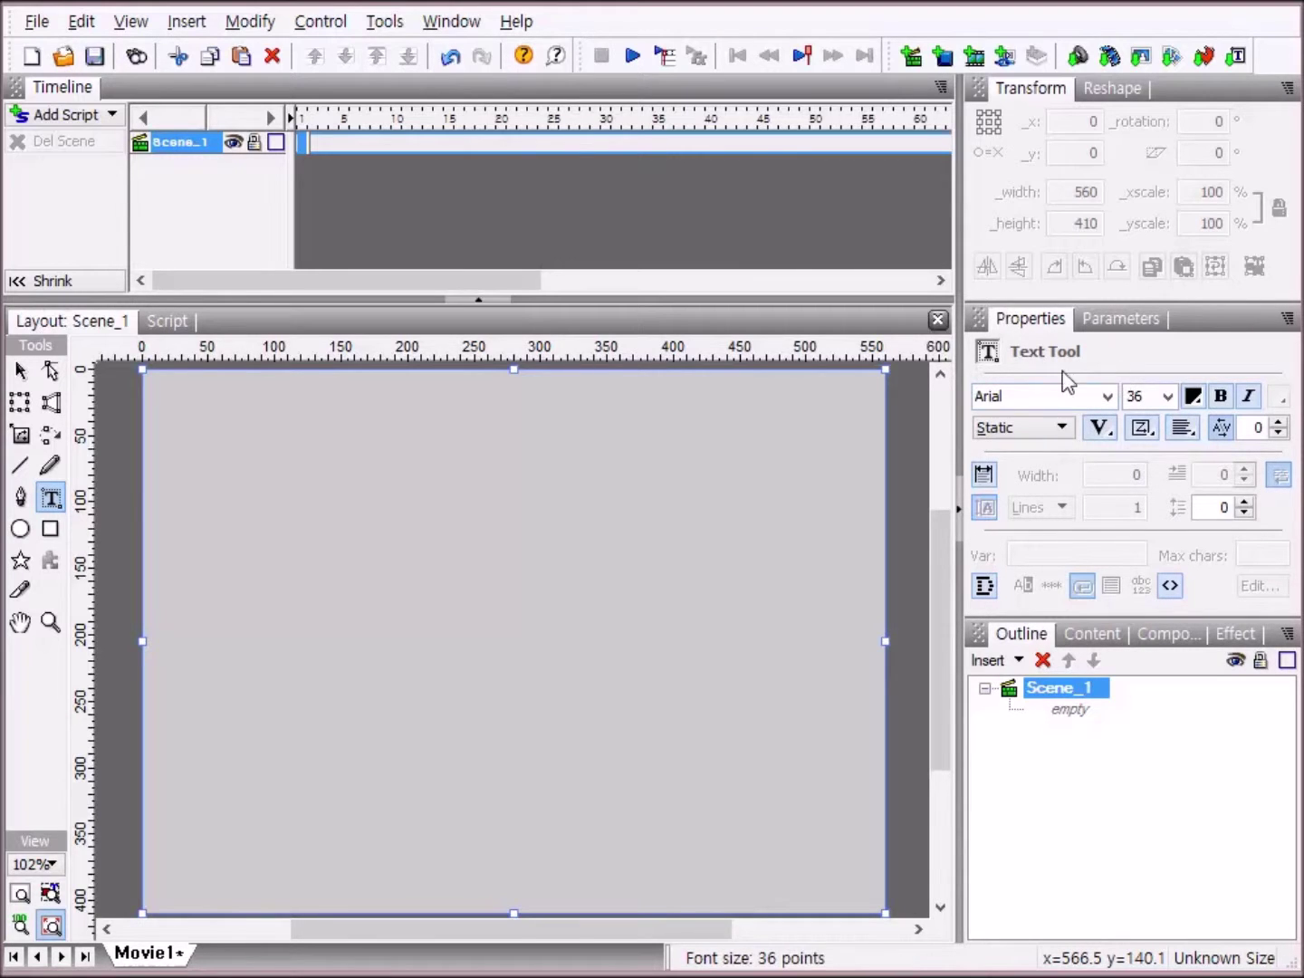
left_click(1169, 398)
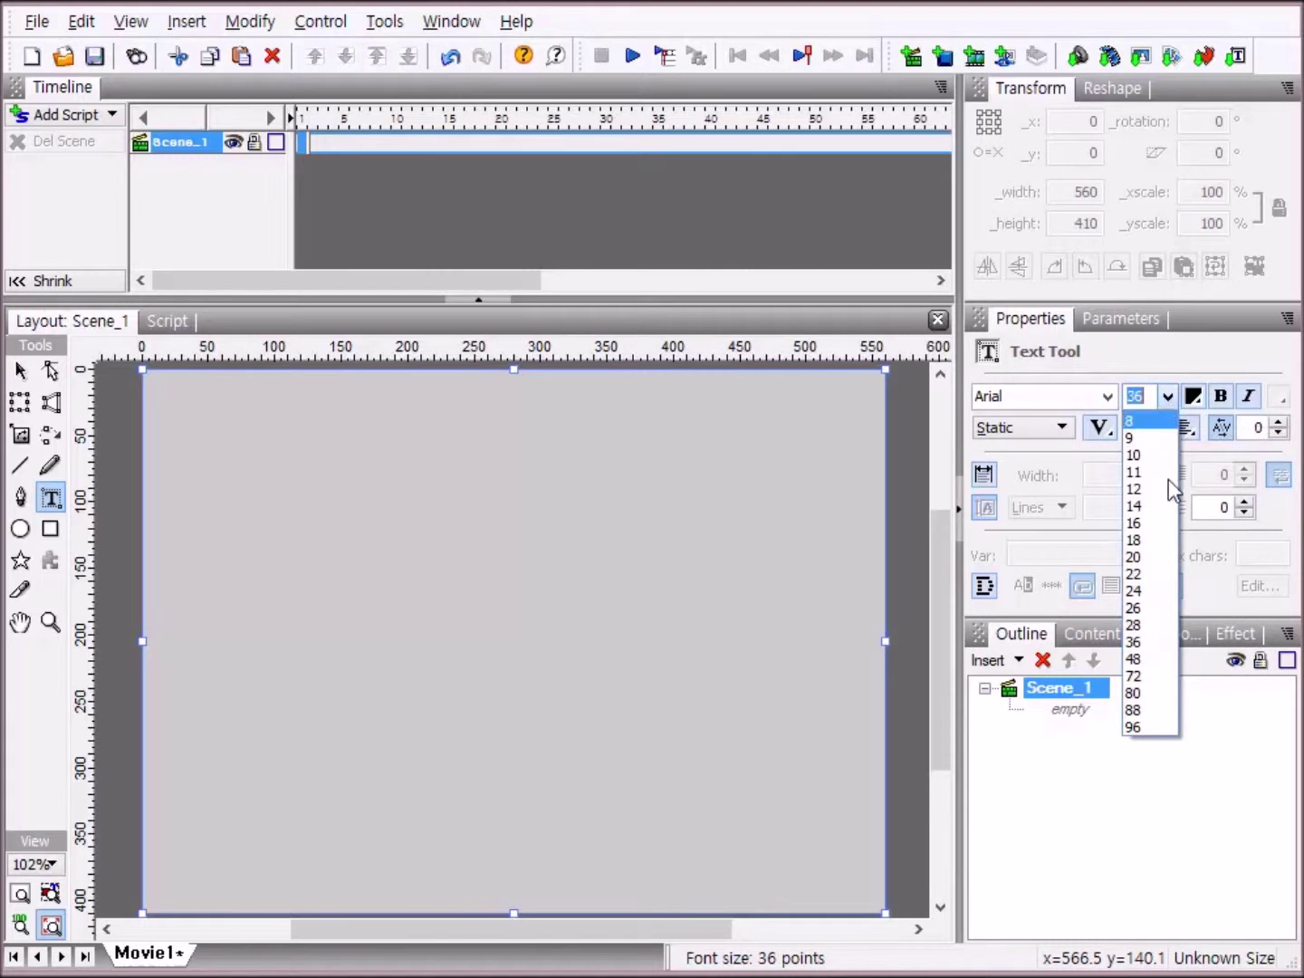
left_click(1161, 557)
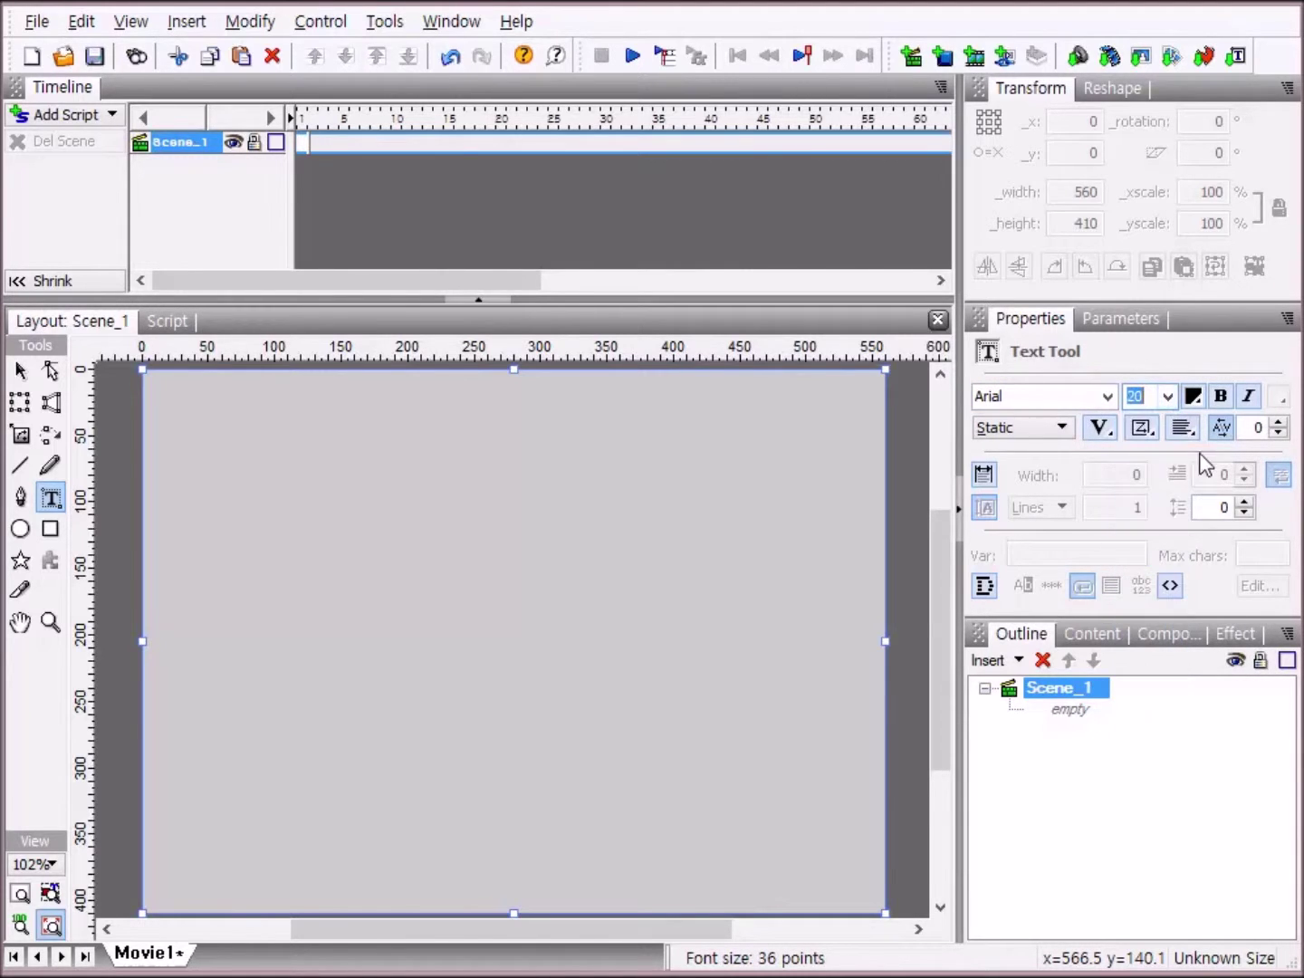
left_click(1195, 402)
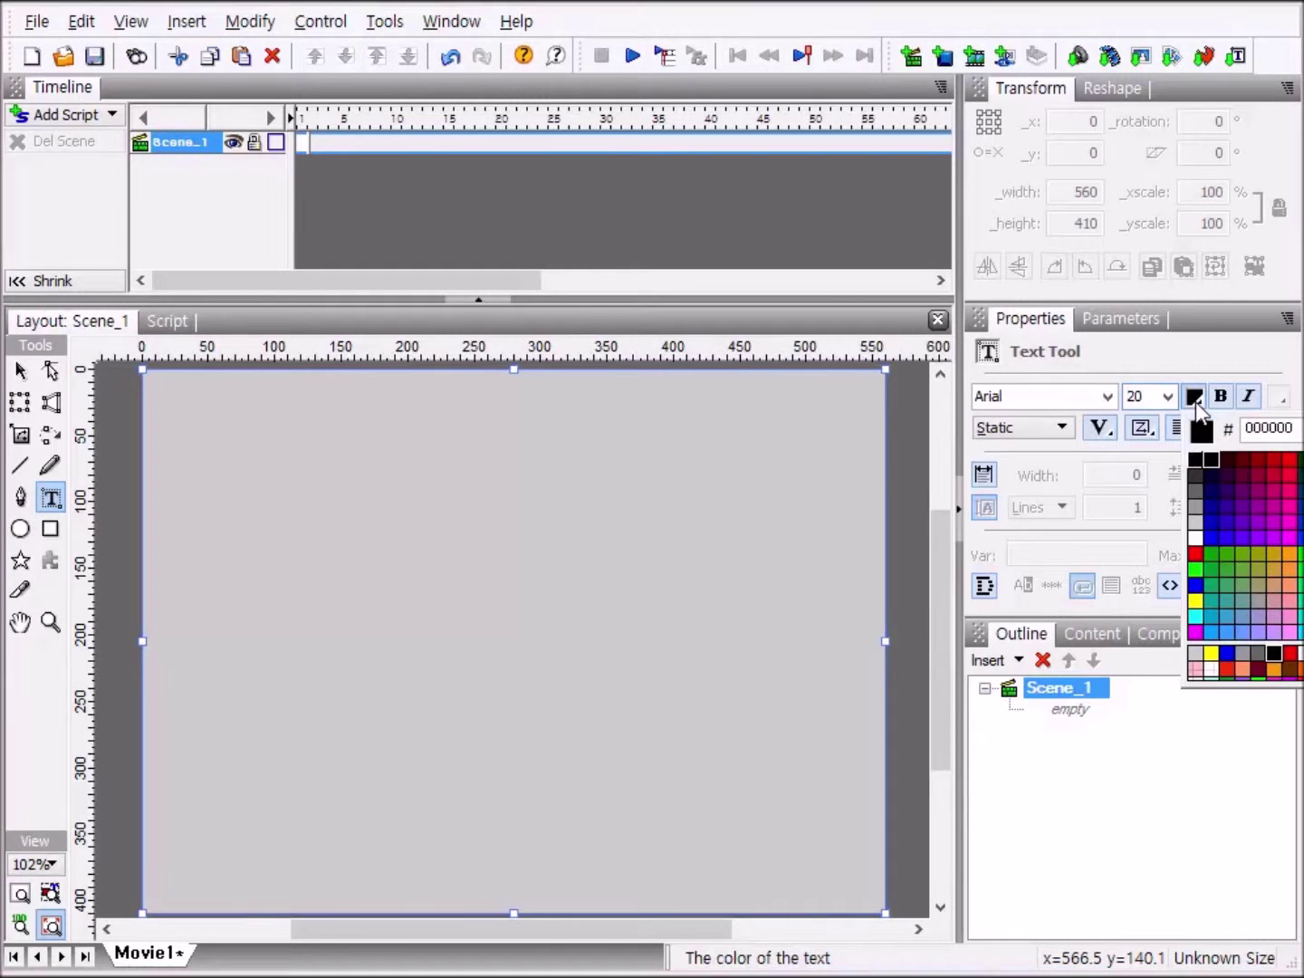
left_click(1197, 601)
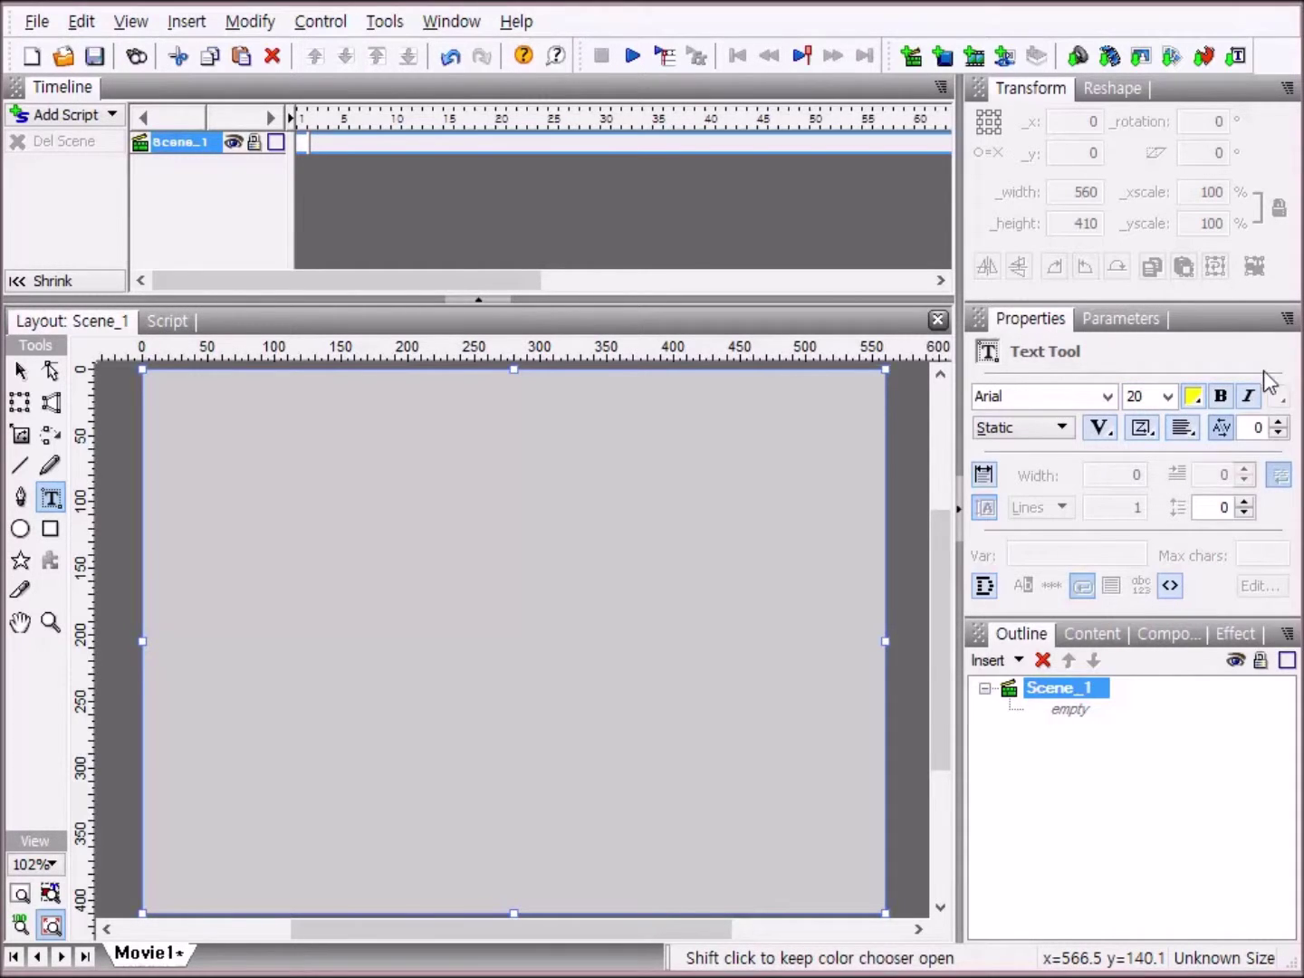
left_click(1220, 394)
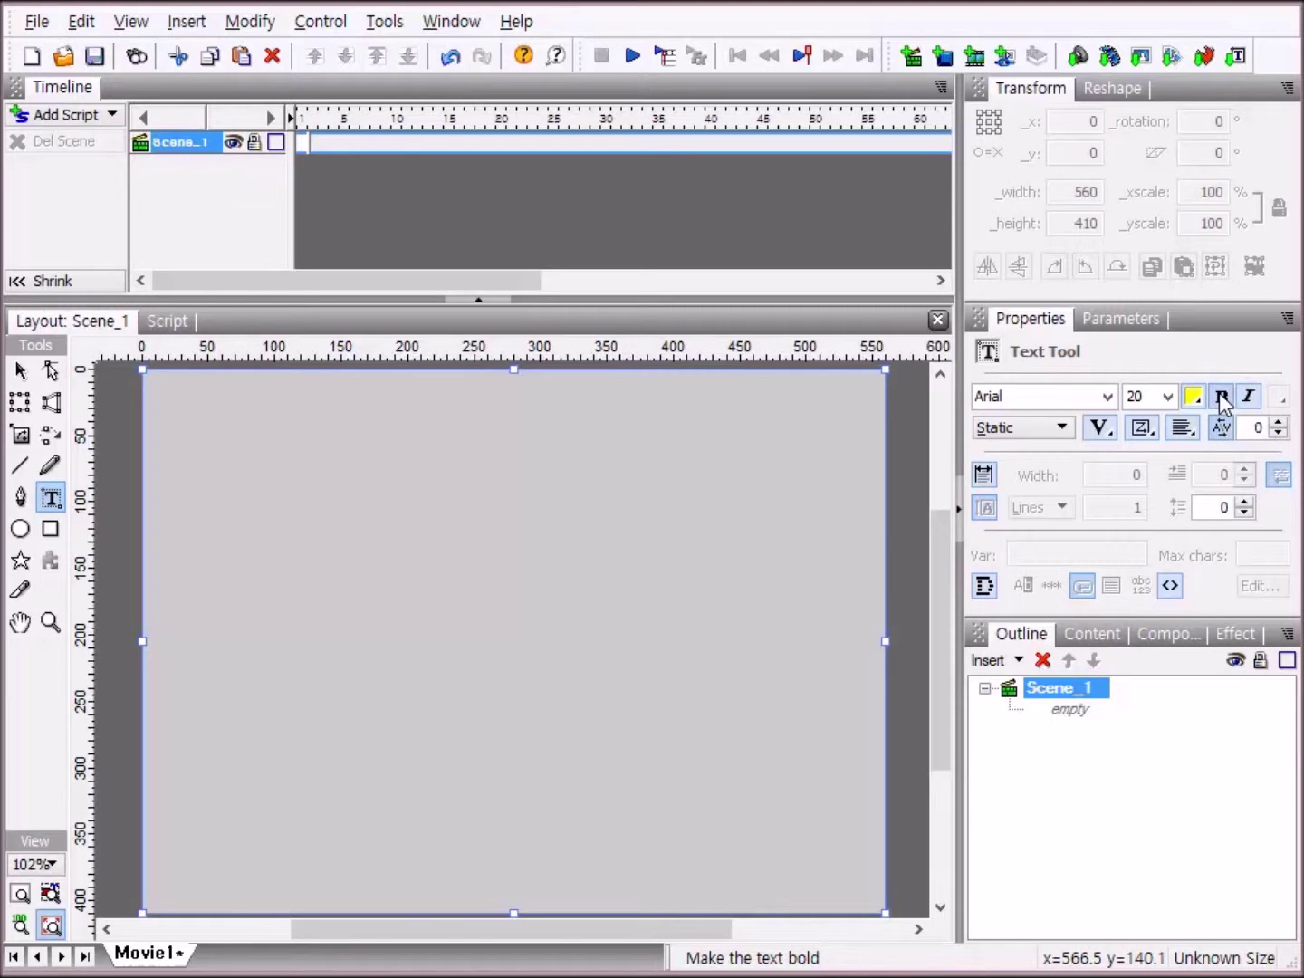
left_click(1186, 433)
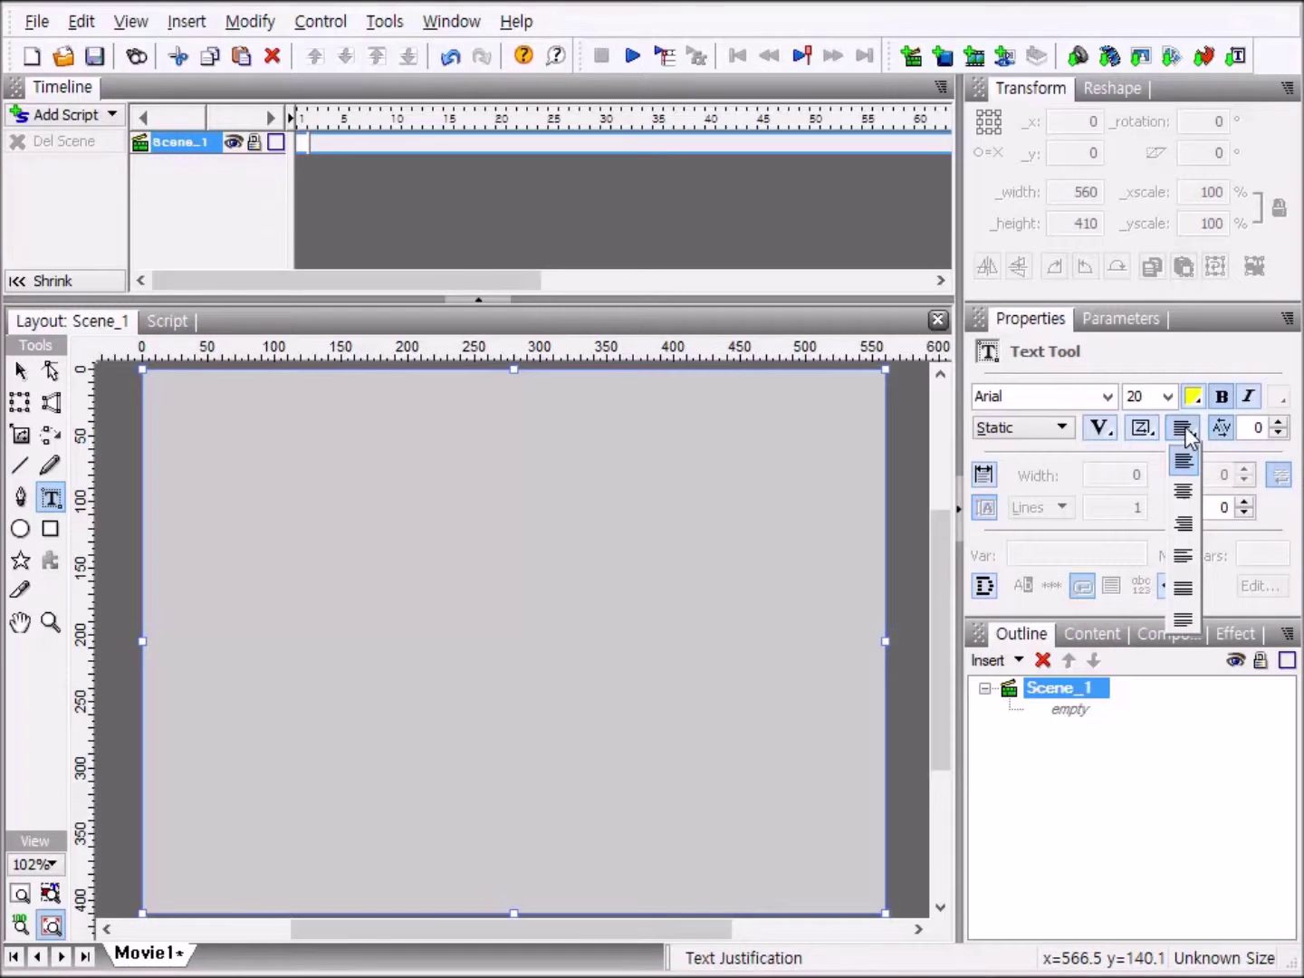
left_click(1183, 493)
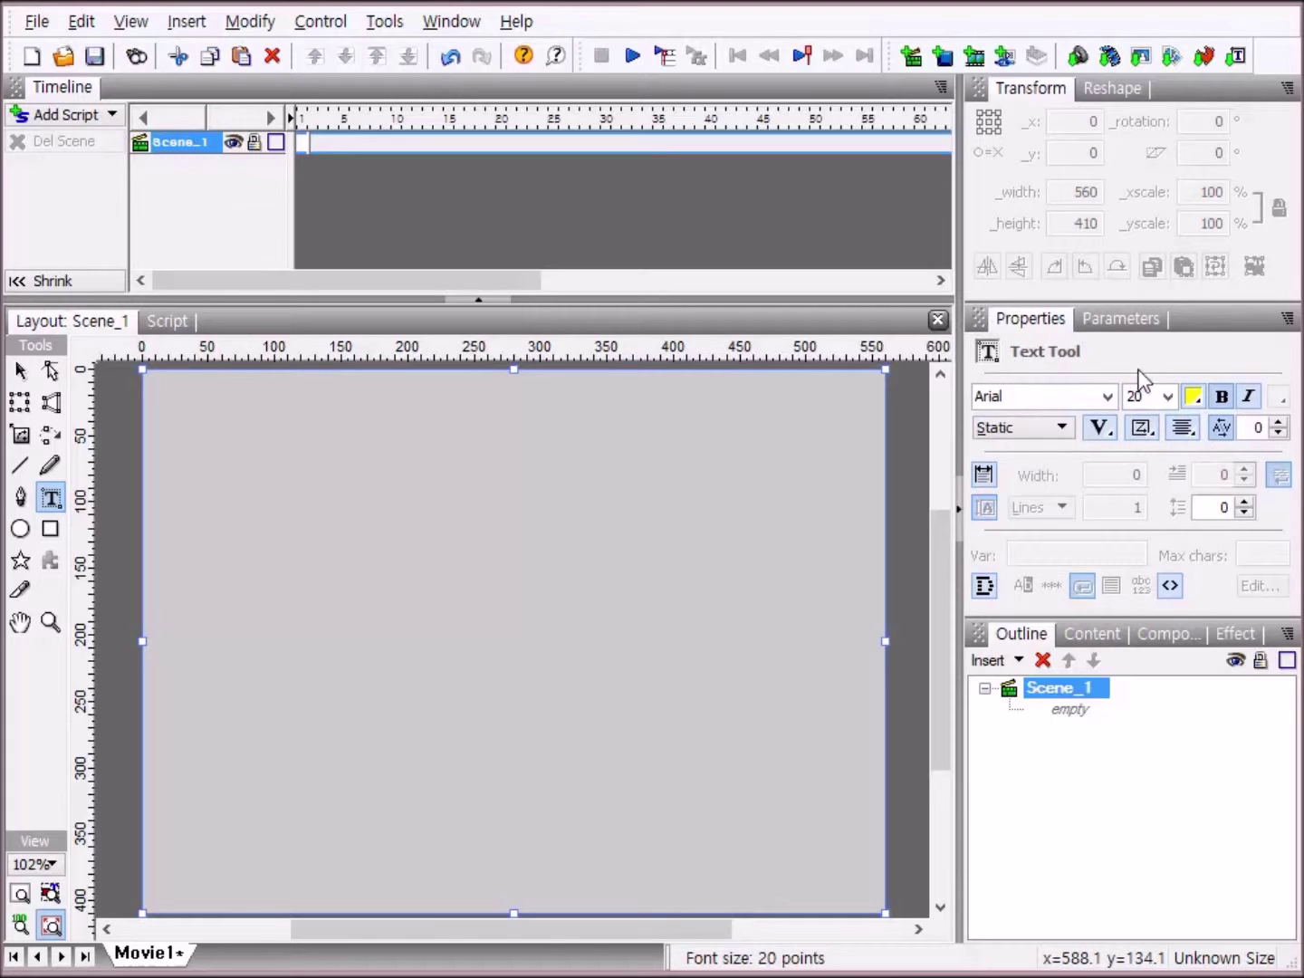
Change the Text tool's text type to Dynamic and make it use device fonts.
left_click(1062, 428)
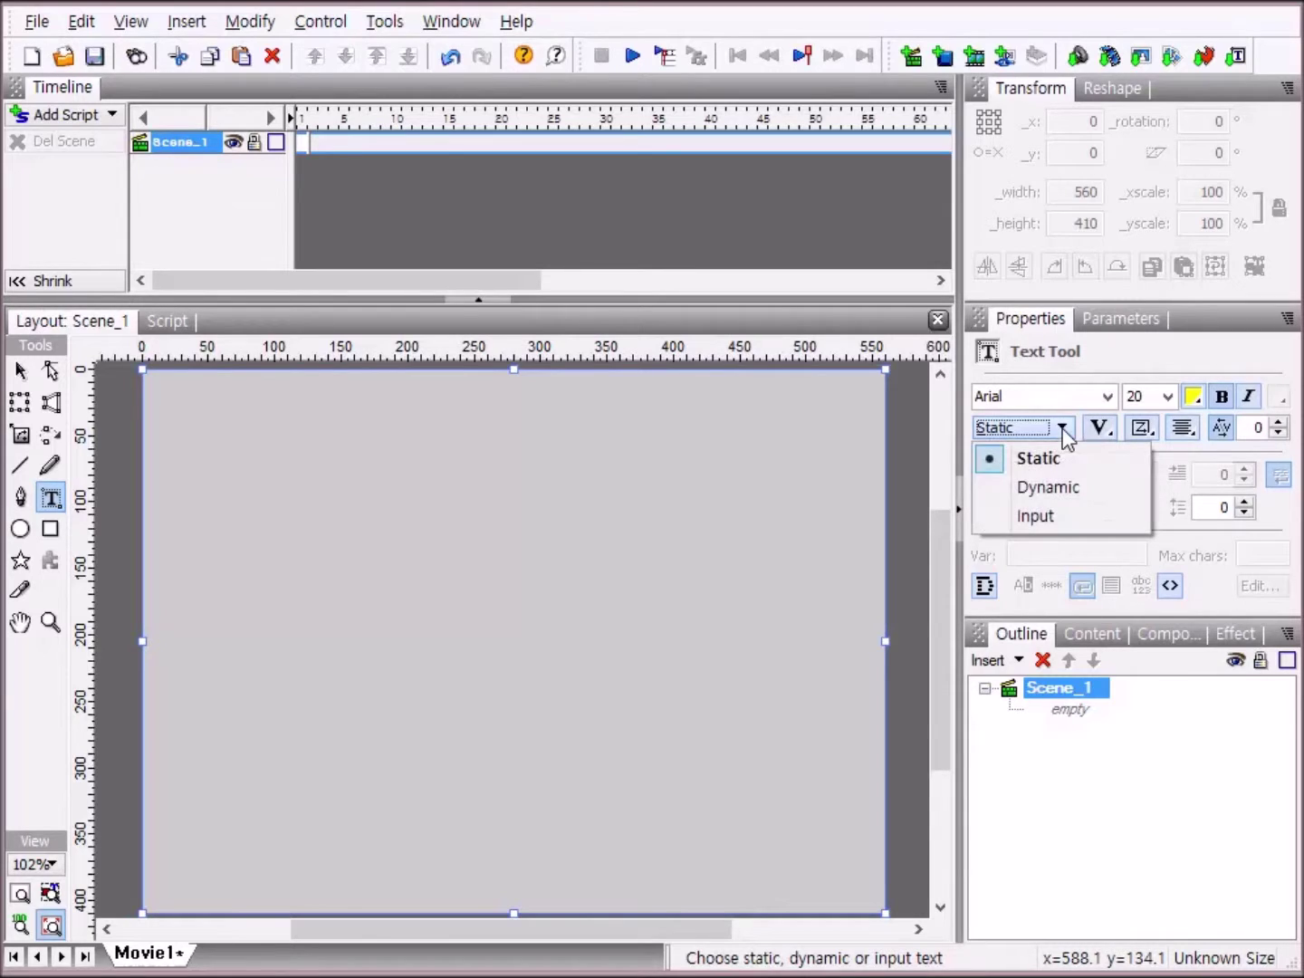
left_click(1049, 487)
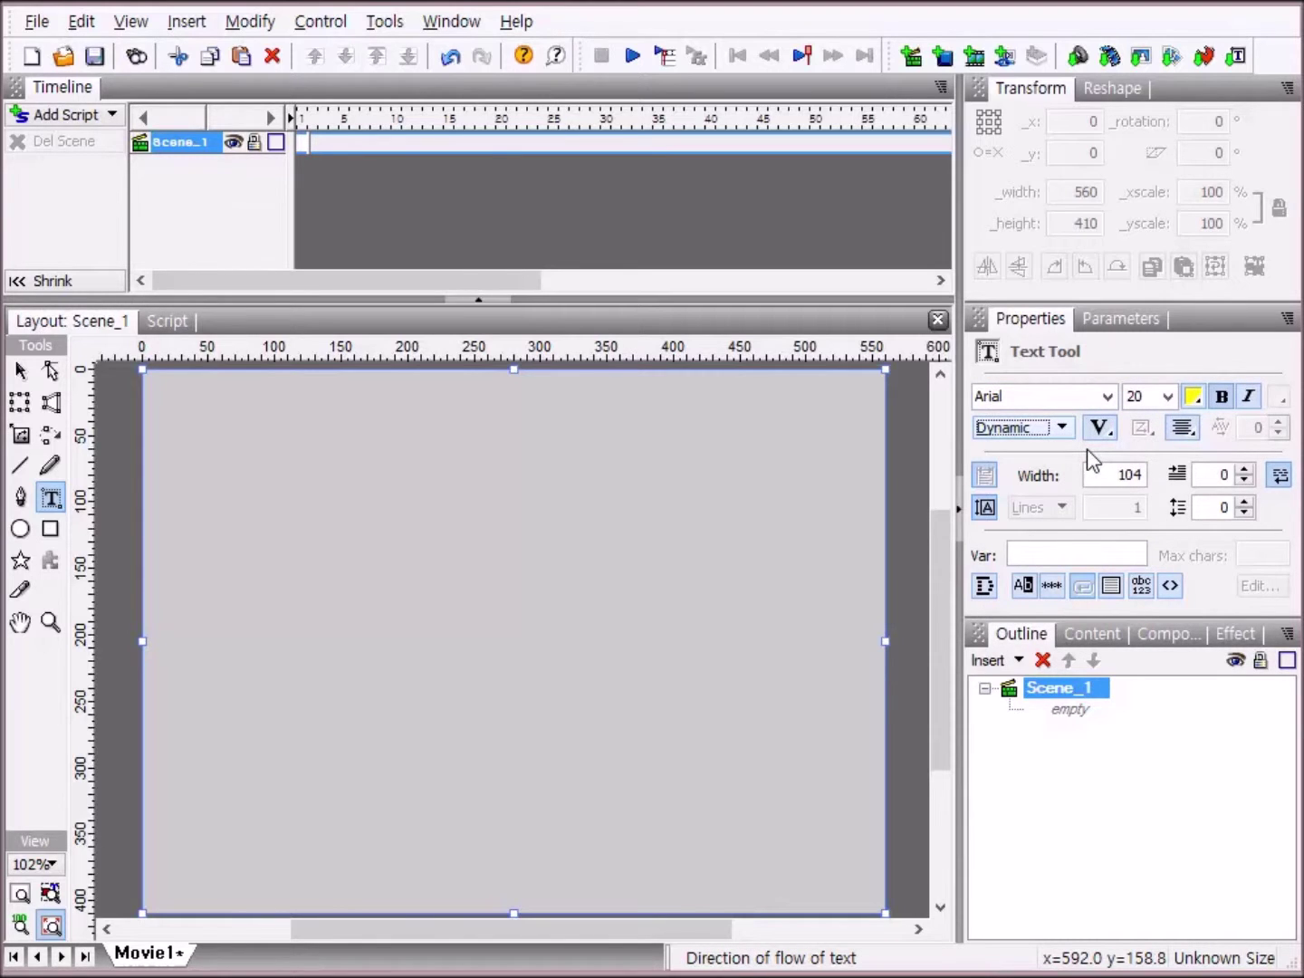
left_click(982, 582)
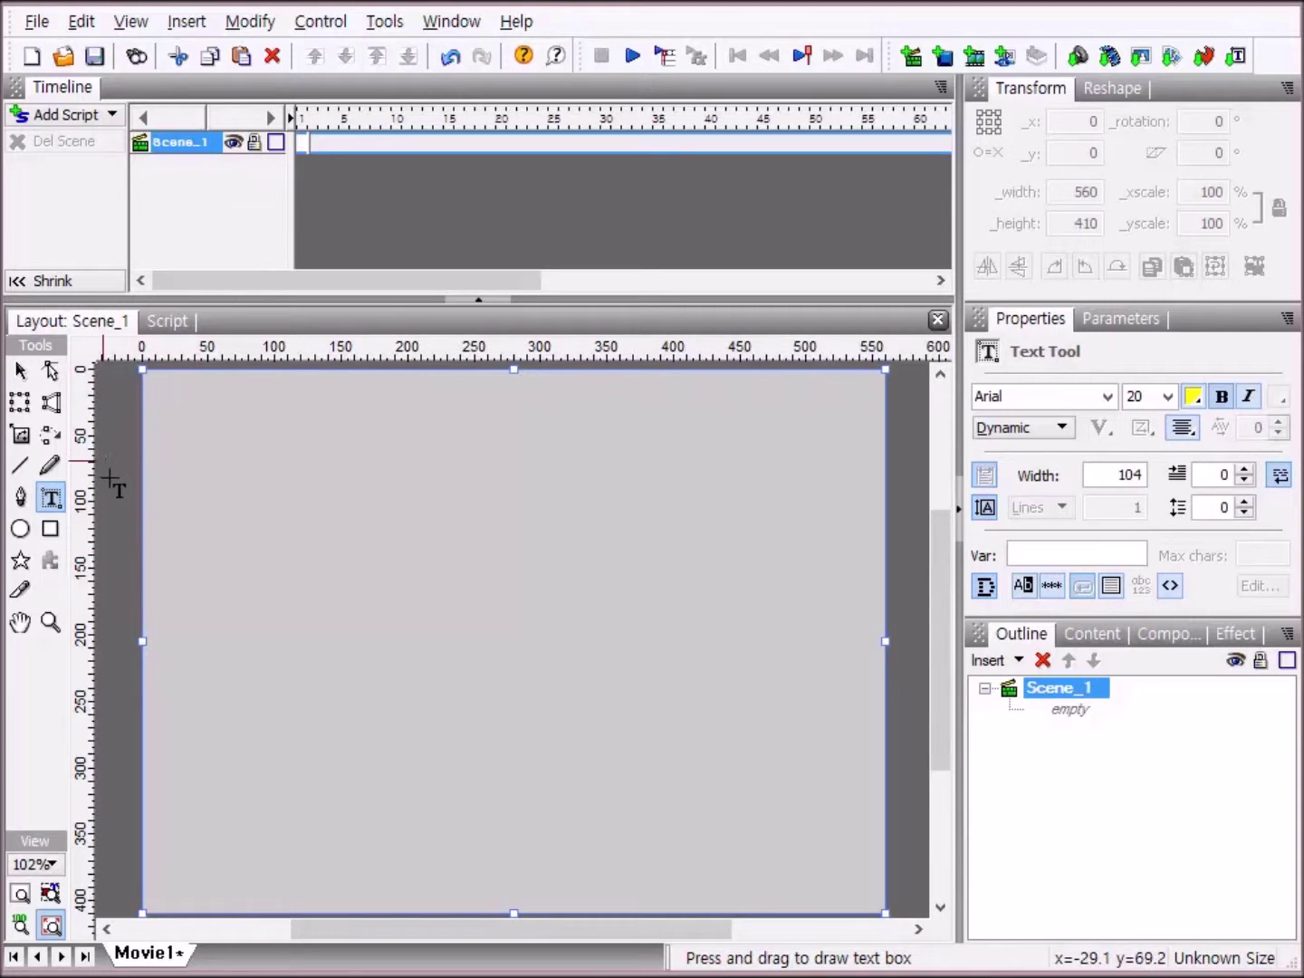
Add horizontal guides at about 200 and 230 and vertical guides at about 160, 240 and 340 on the scene.
left_click(89, 633)
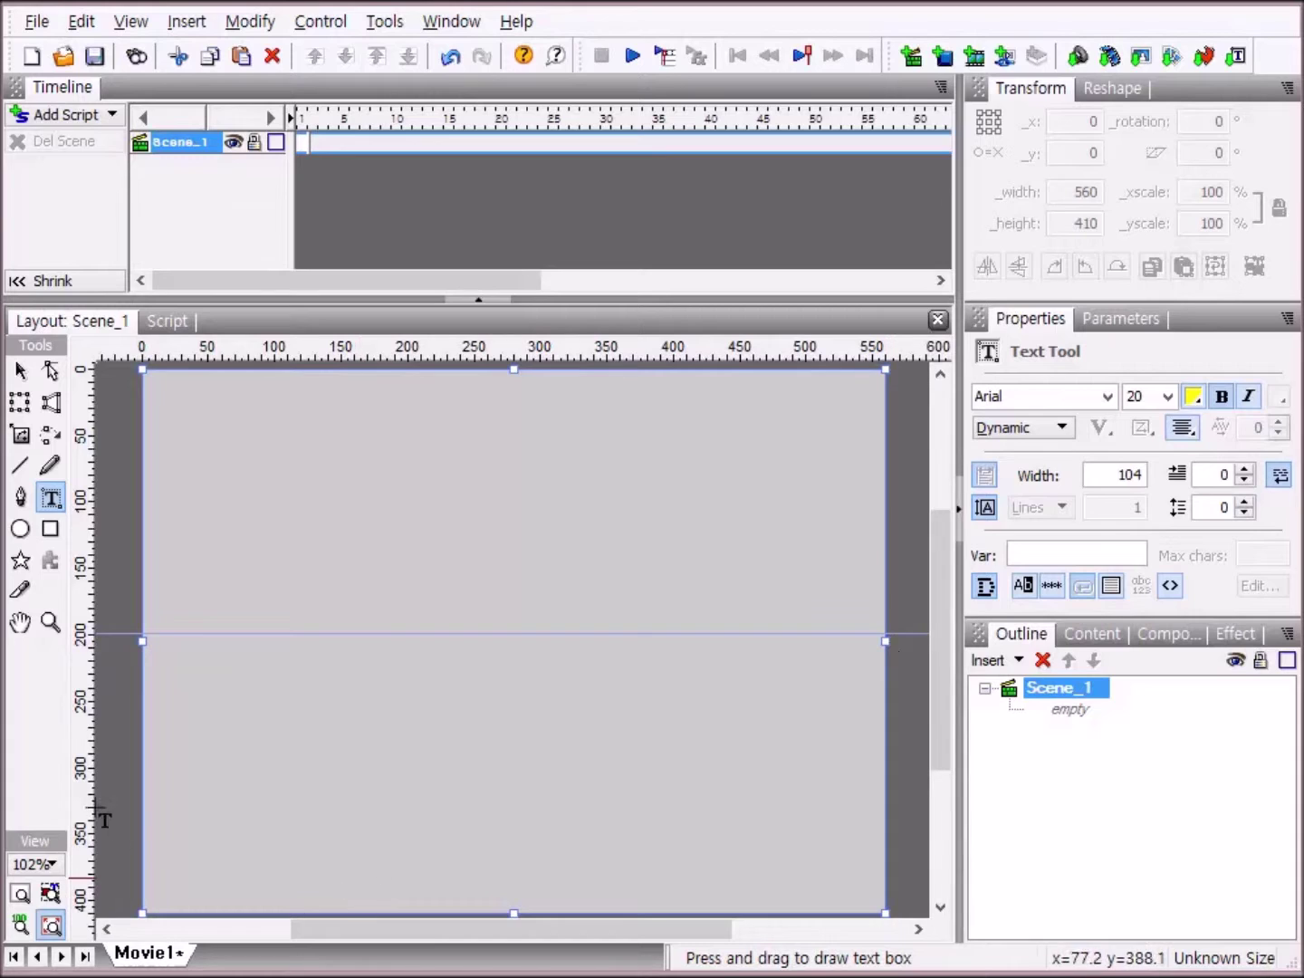
left_click(91, 673)
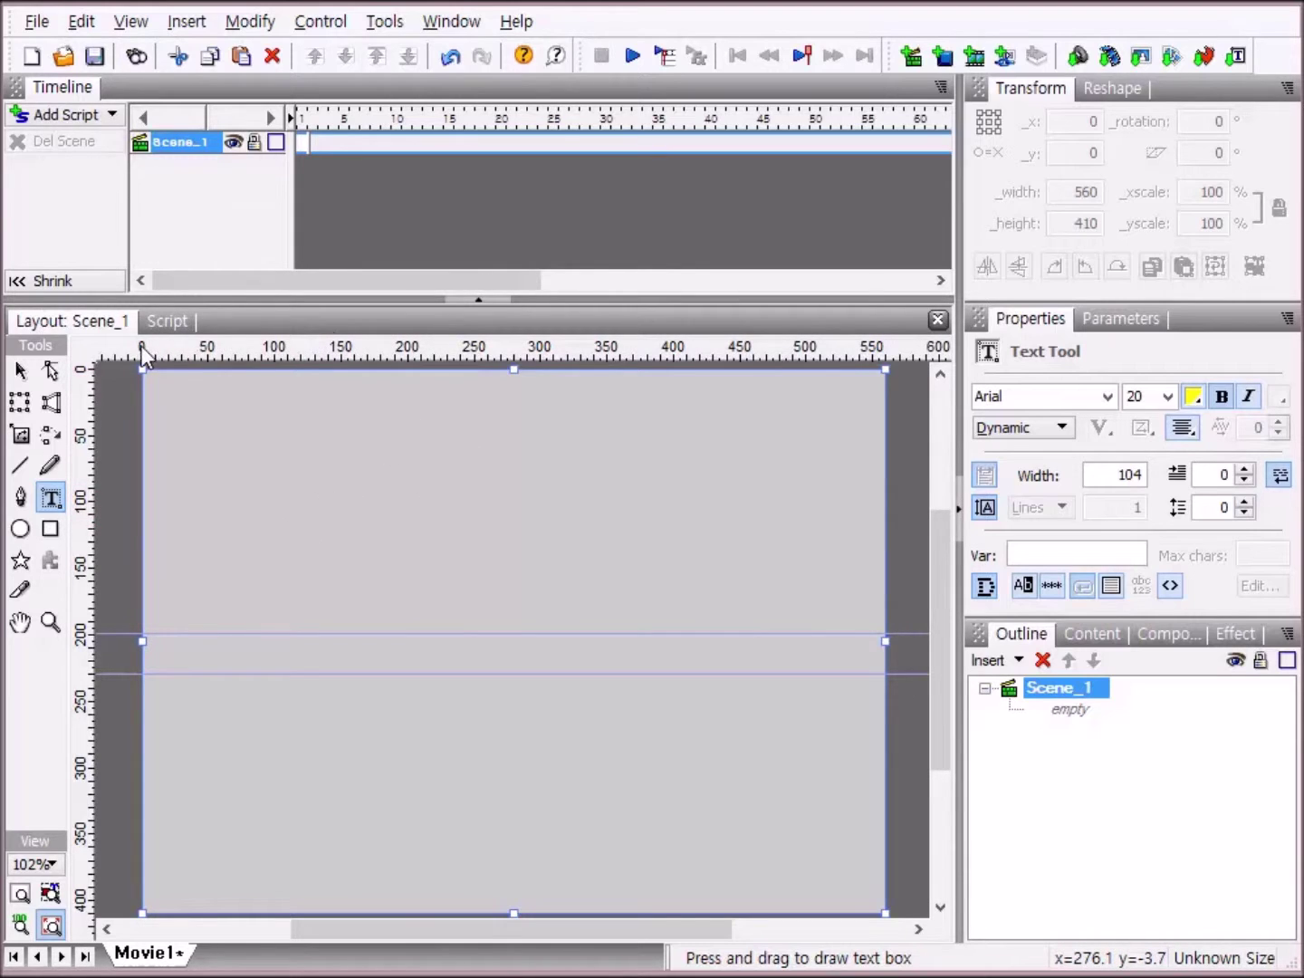
left_click(357, 363)
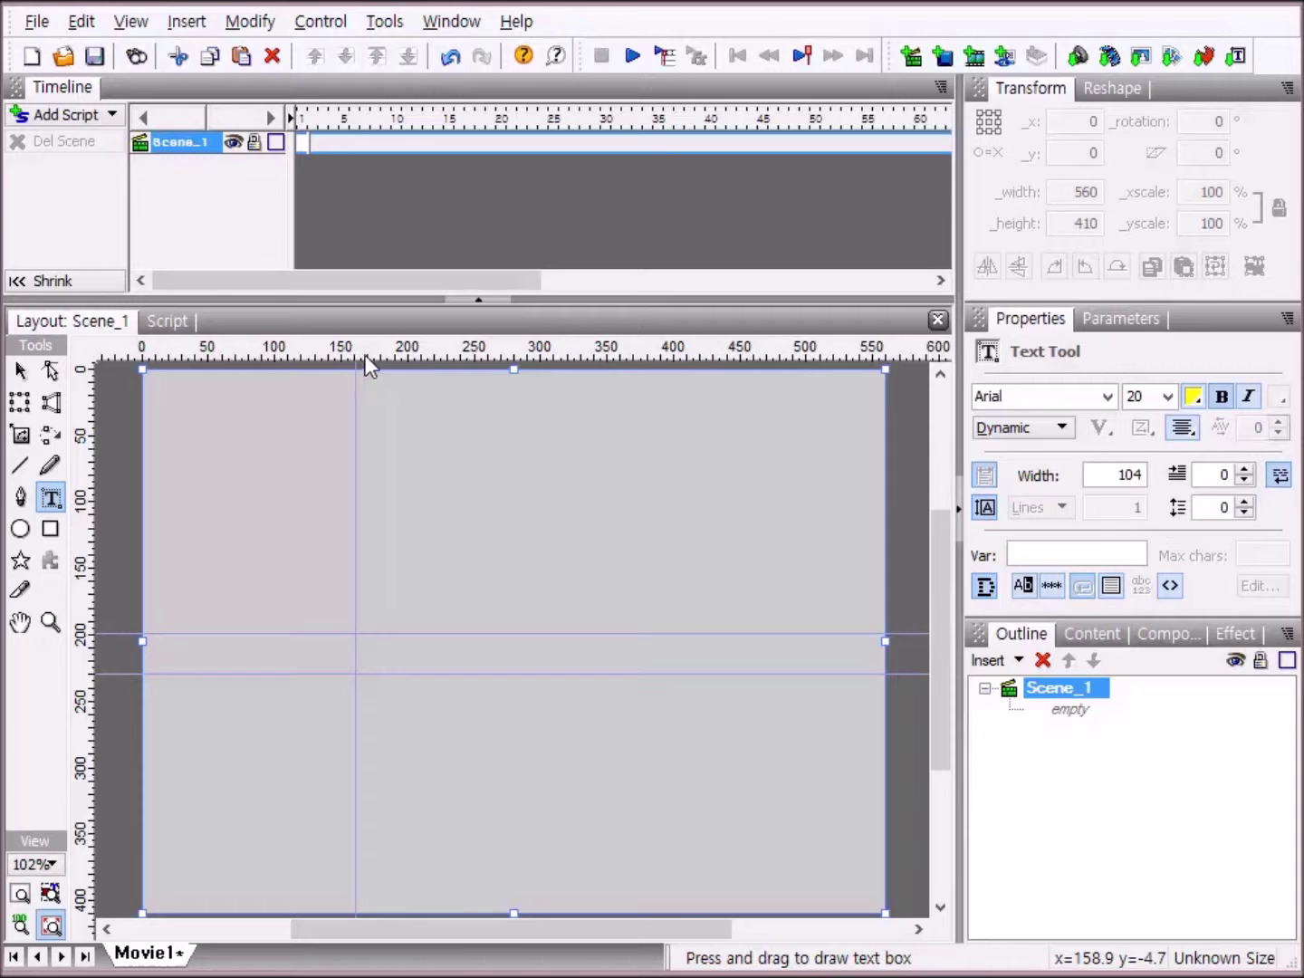
left_click(461, 355)
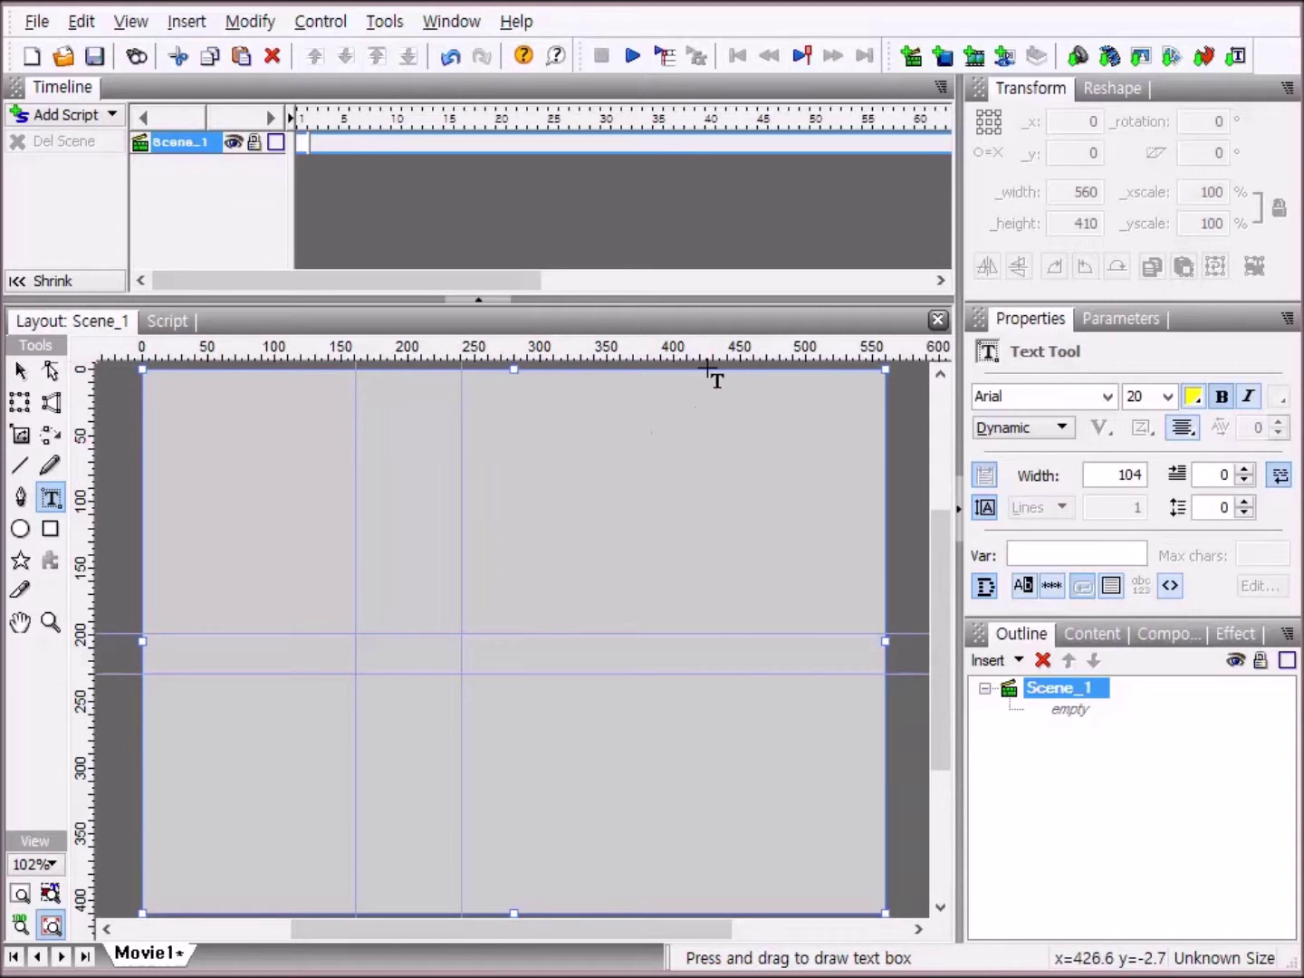
left_click(595, 355)
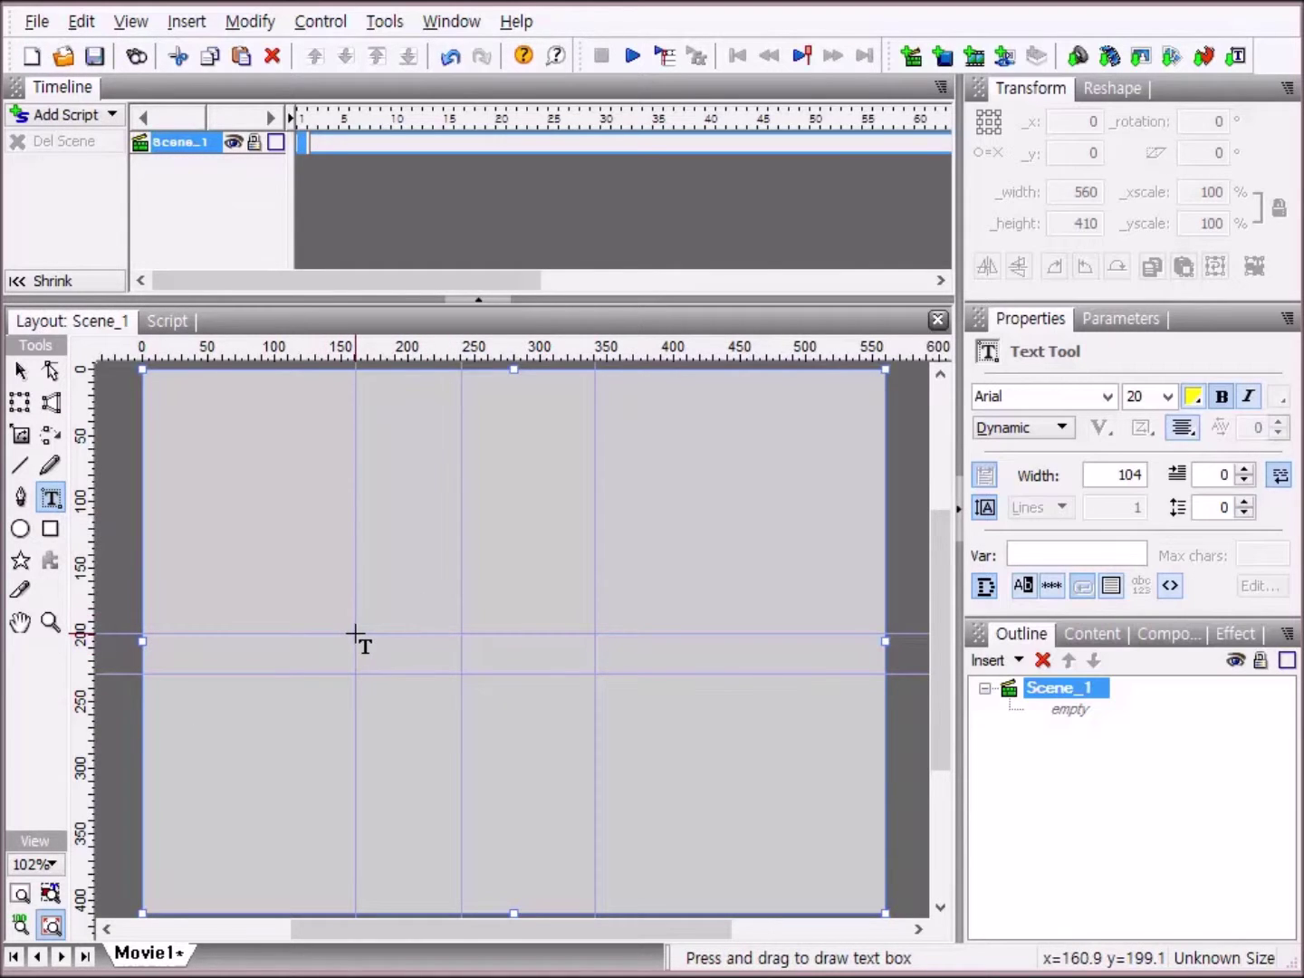
Draw a text box about 167 by 31 pixels between the horizontal guides, ending at the 160 guide, and name it dateField.
left_click_drag(355, 635, 133, 675)
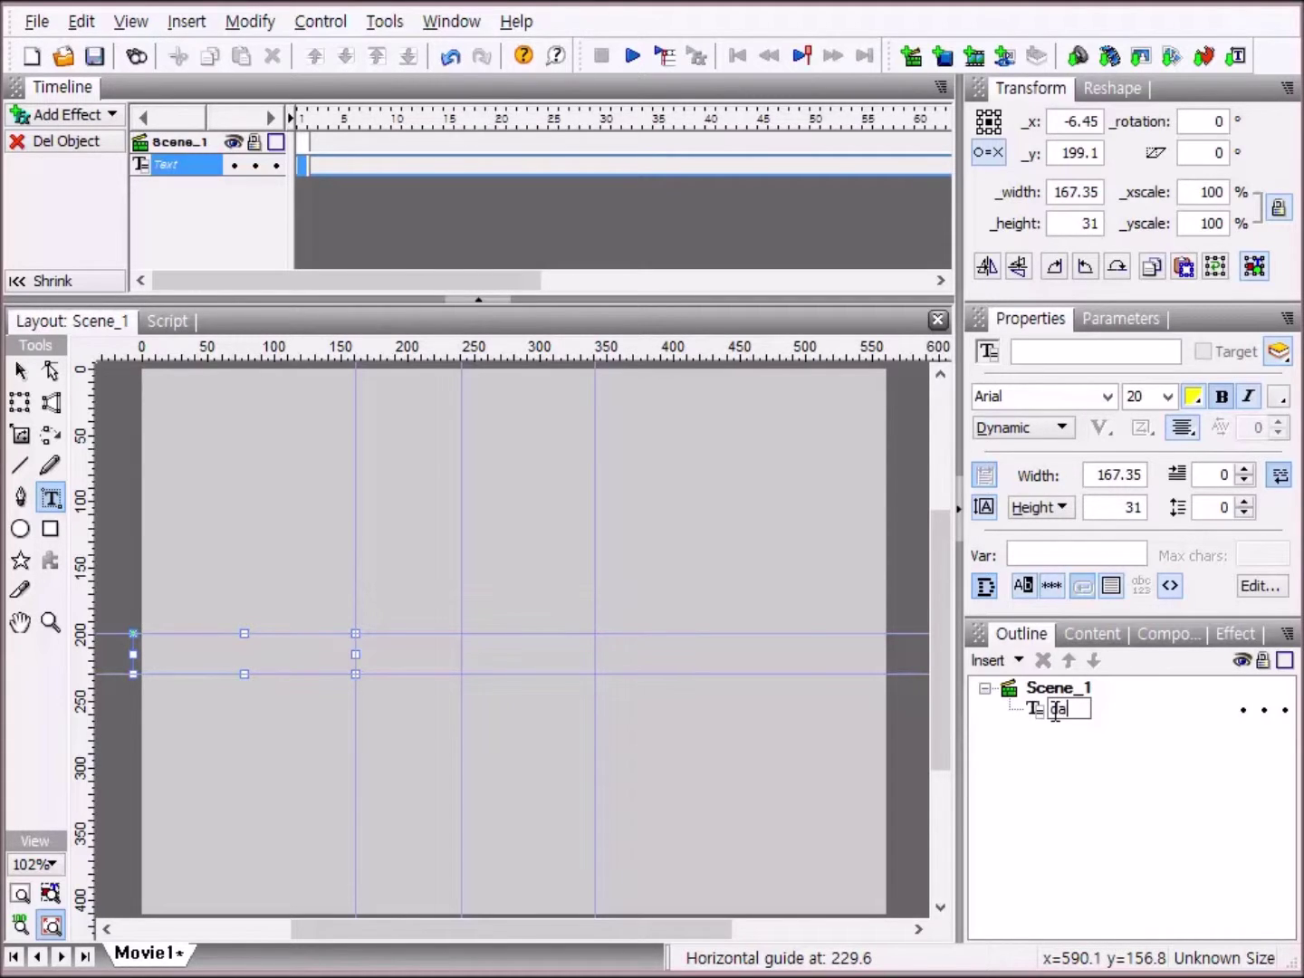
type("eField")
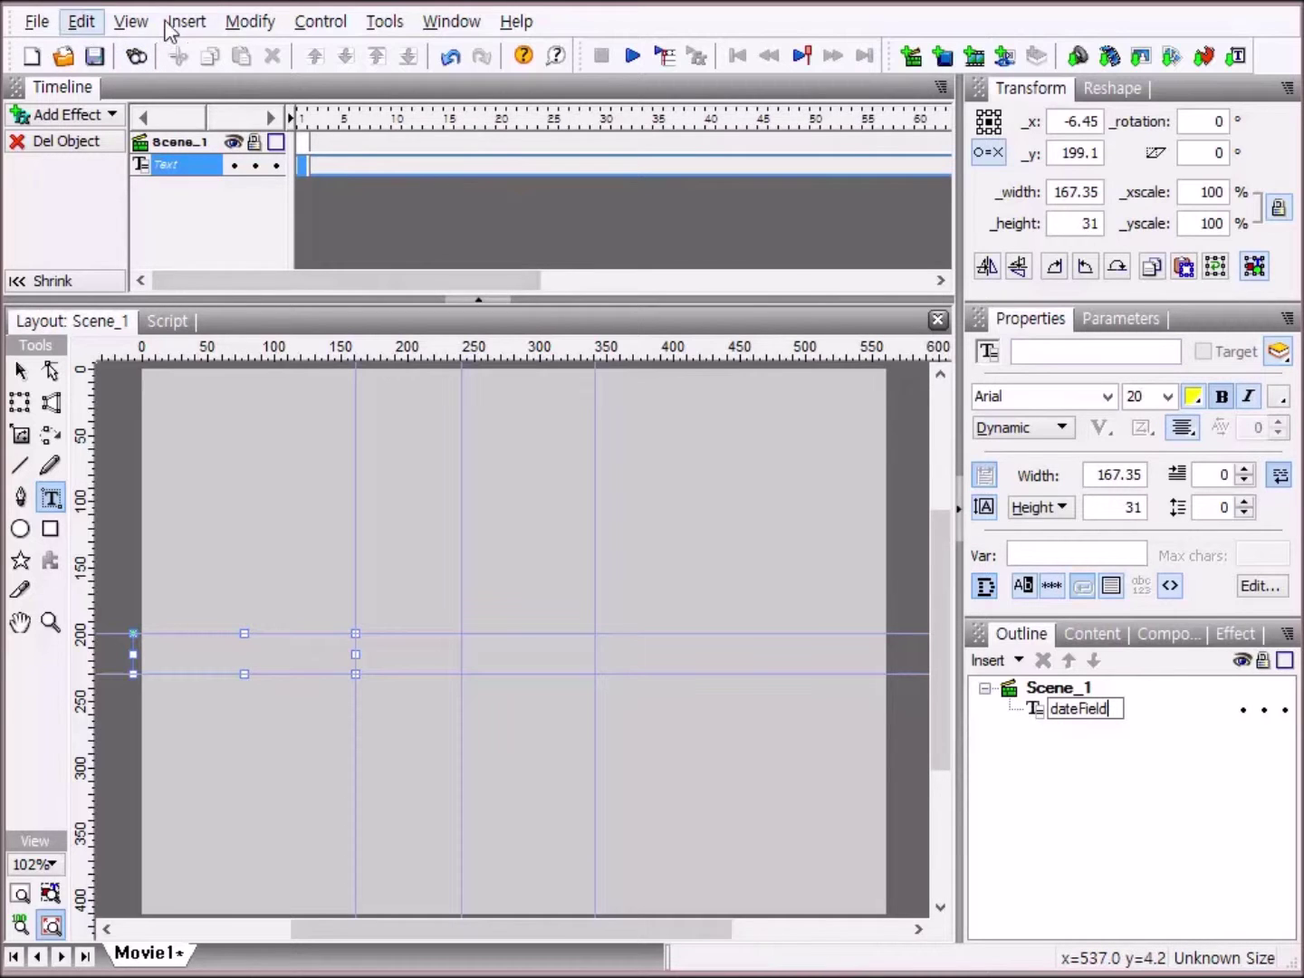
Group the dateField text object as a movie clip.
left_click(241, 21)
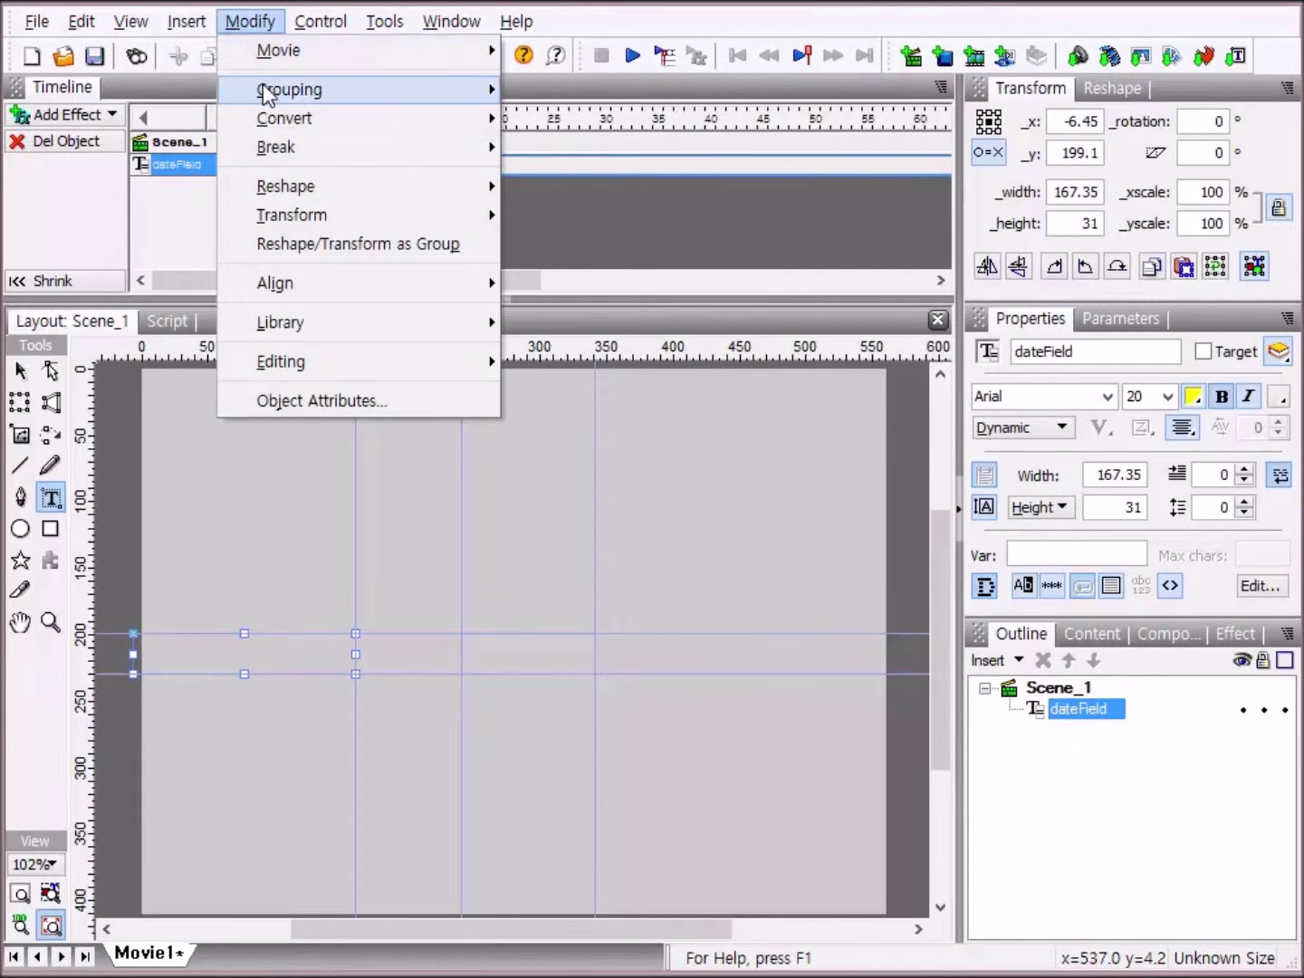
mouse_move(263, 88)
left_click(680, 145)
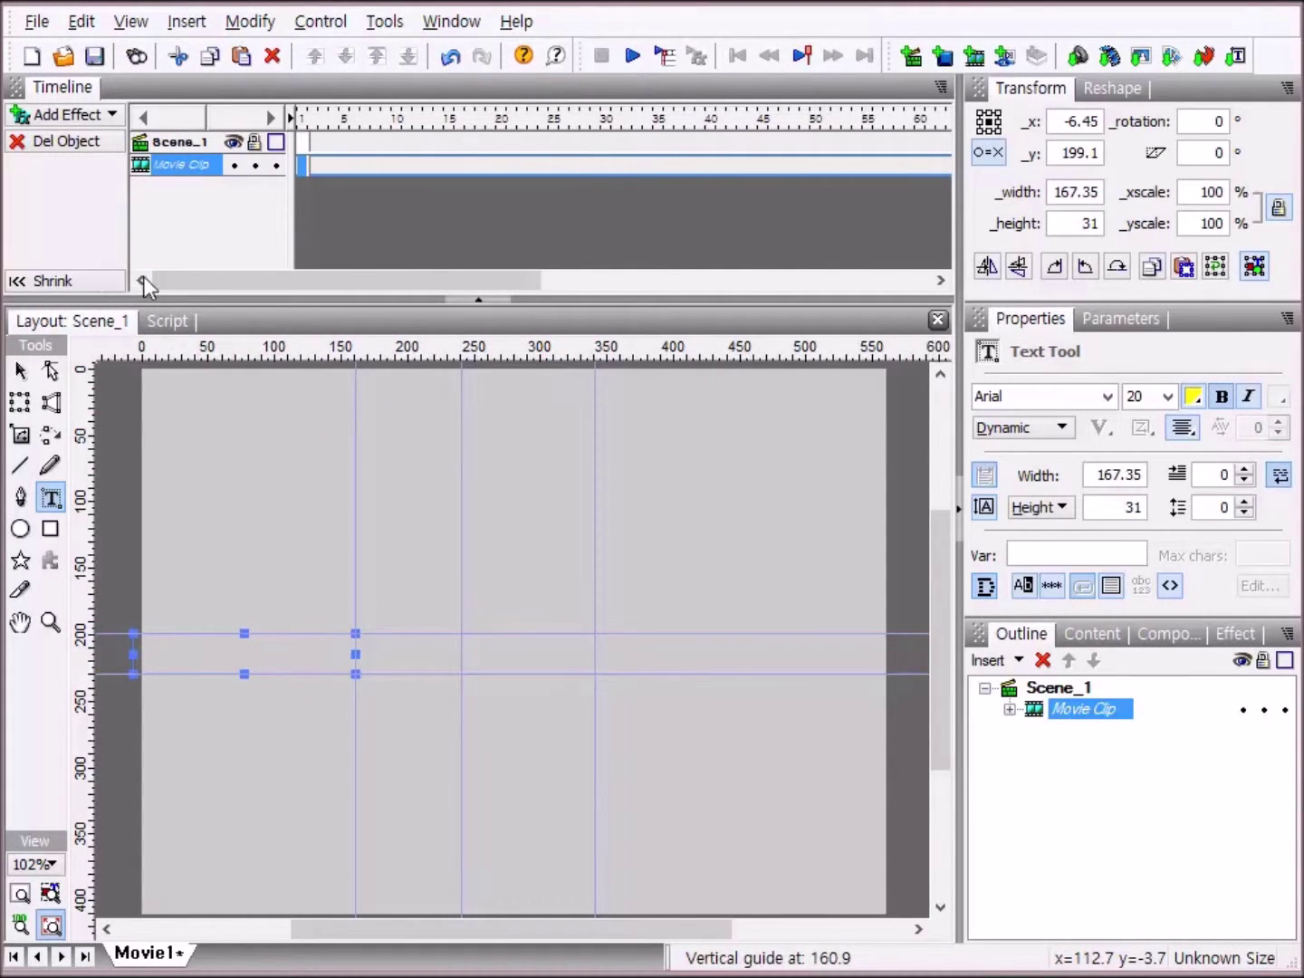
Open the movie clip's script view and copy the onFrame (1) date code from the file 3. 년월일 디지탈 시계 소스.gul in File Explorer.
left_click(163, 322)
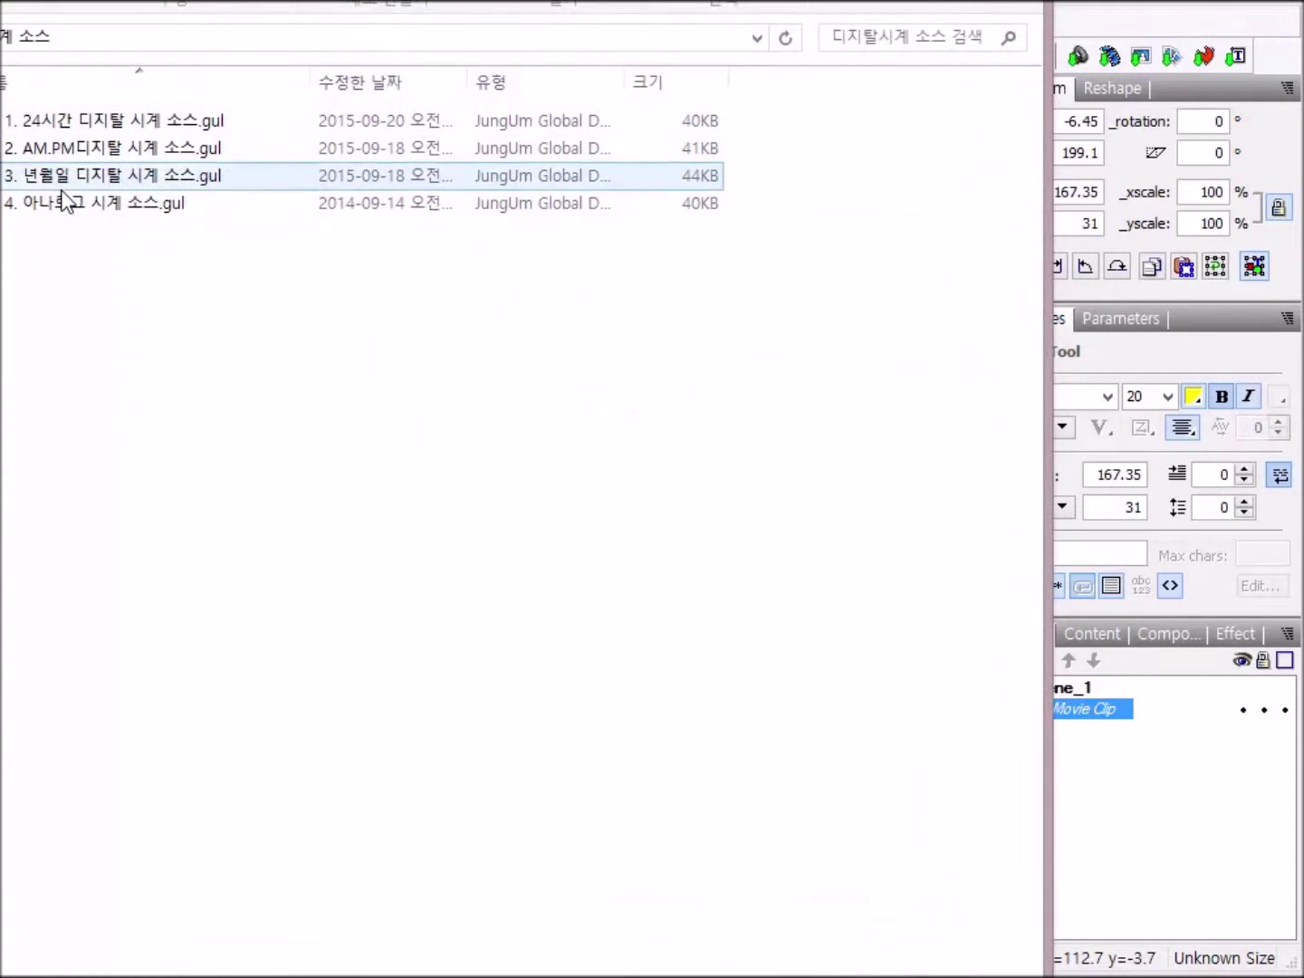
double_click(176, 180)
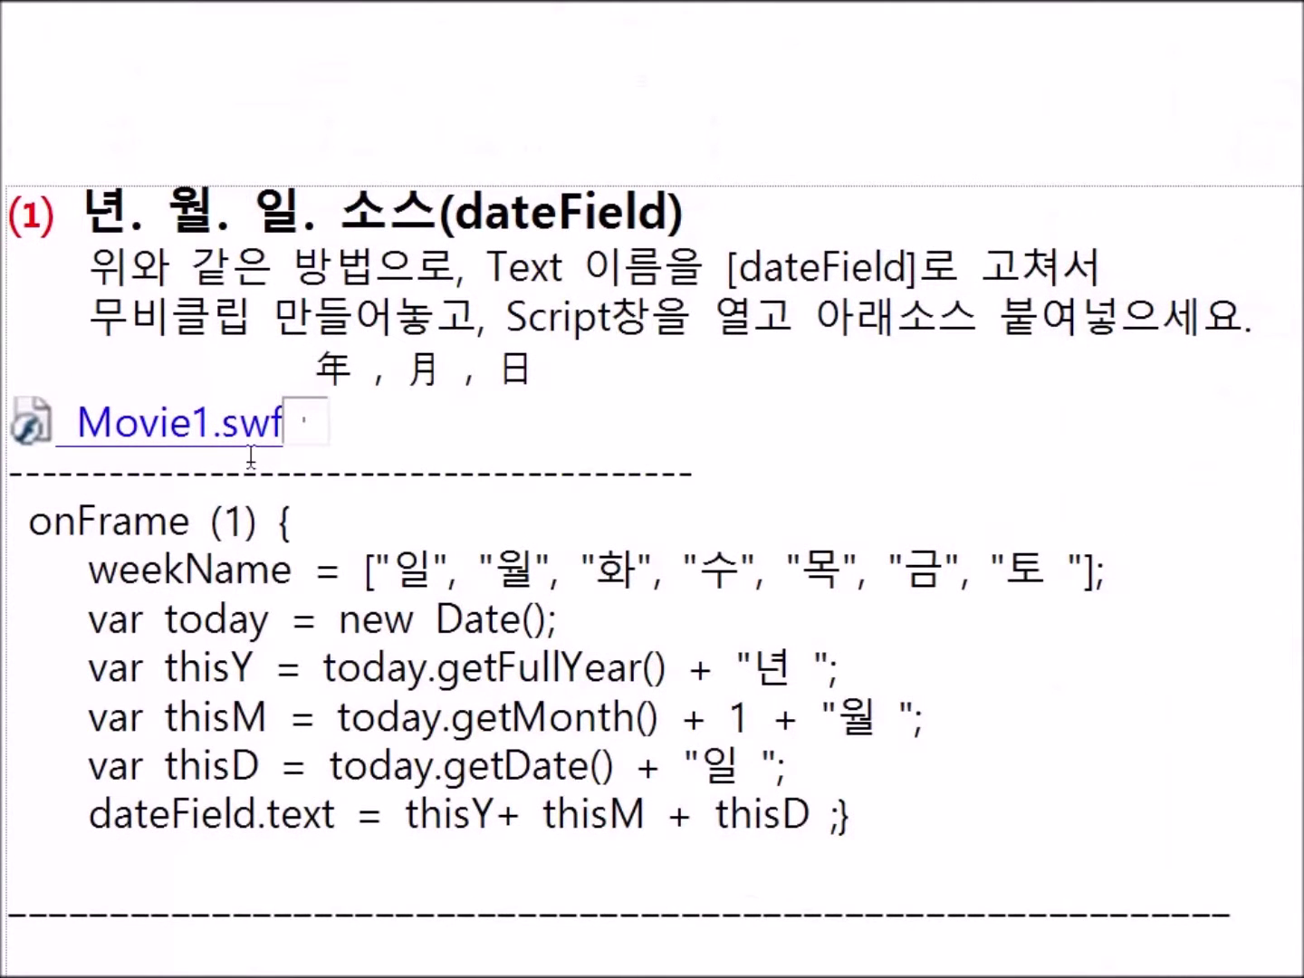
left_click_drag(29, 519, 892, 827)
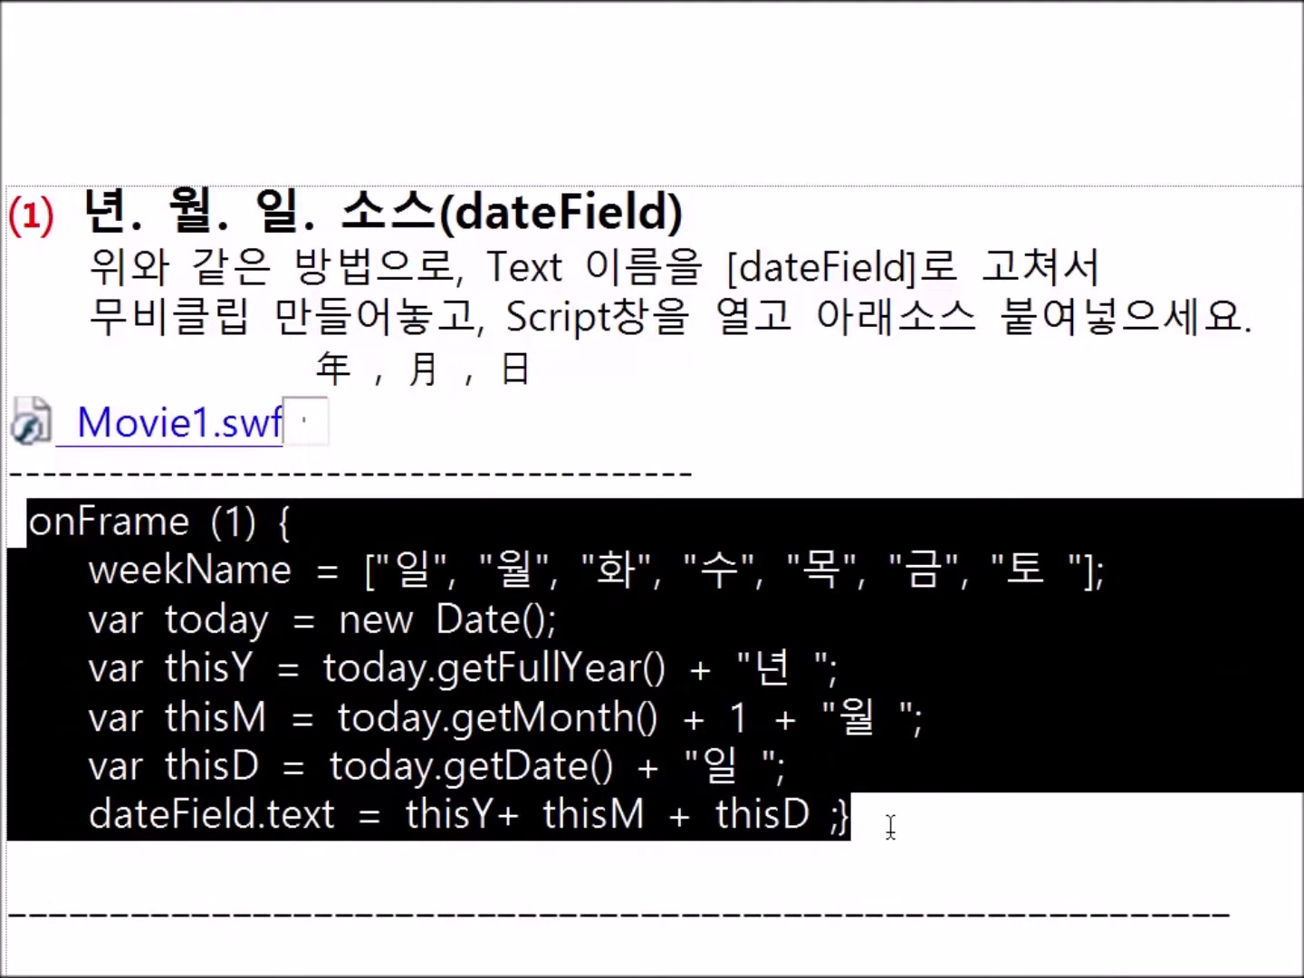
right_click(759, 615)
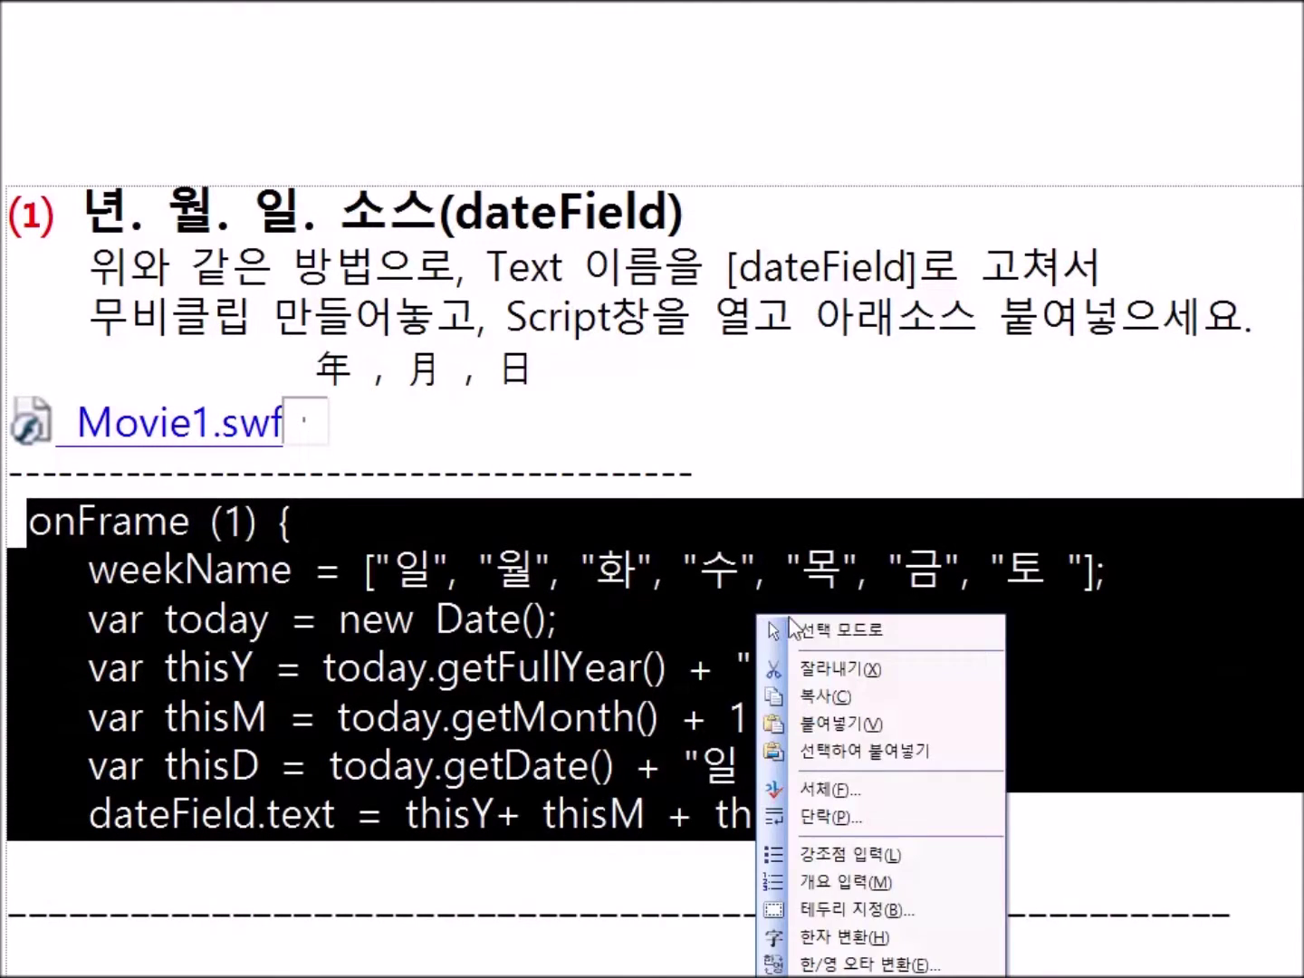
left_click(820, 698)
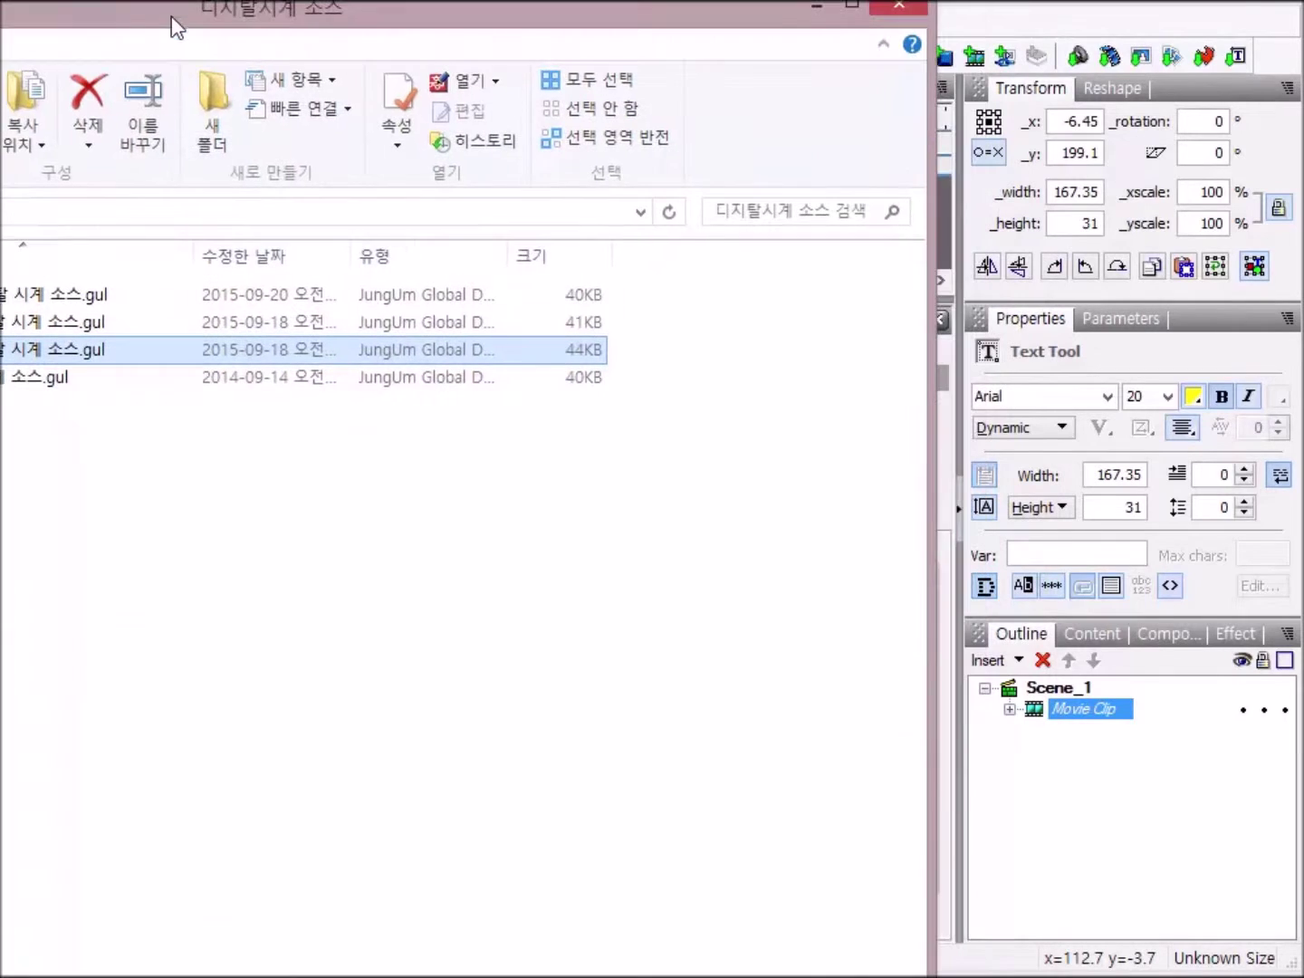
left_click(918, 10)
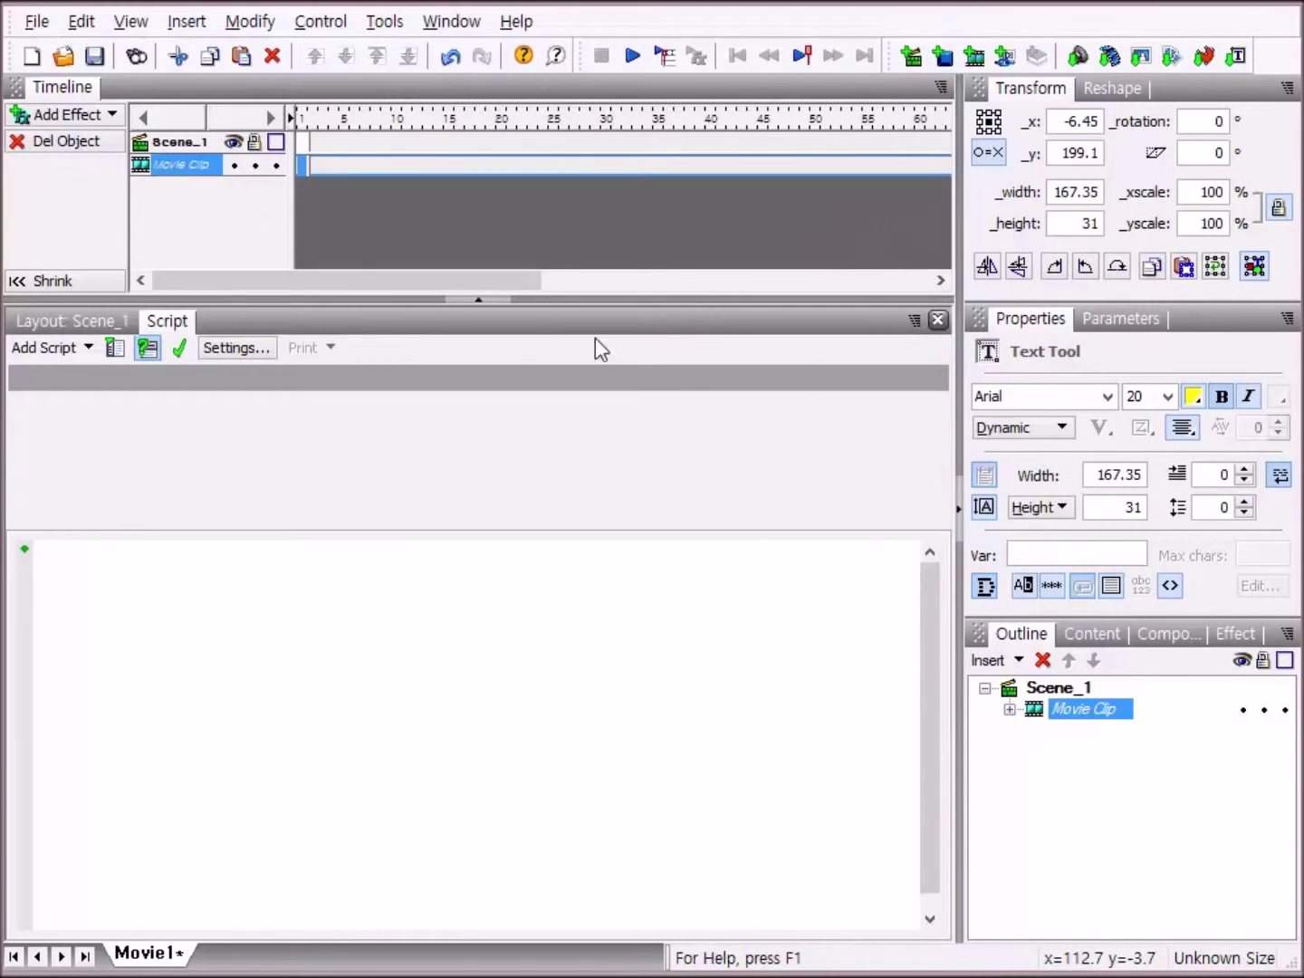
Paste the copied onFrame (1) date code into the movie clip's script and play the scene to preview the date.
left_click(153, 554)
right_click(137, 577)
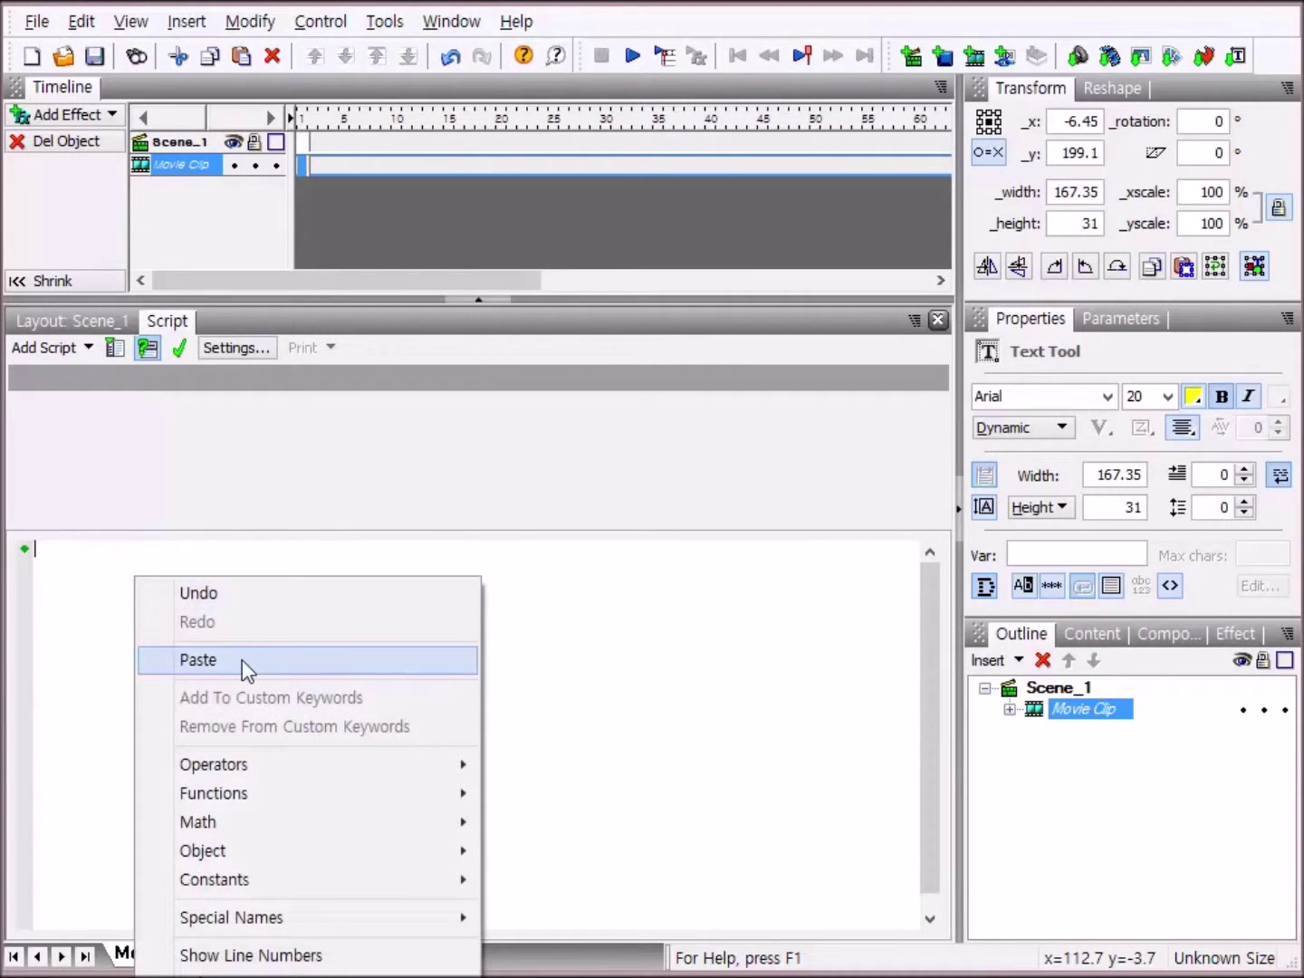
left_click(241, 659)
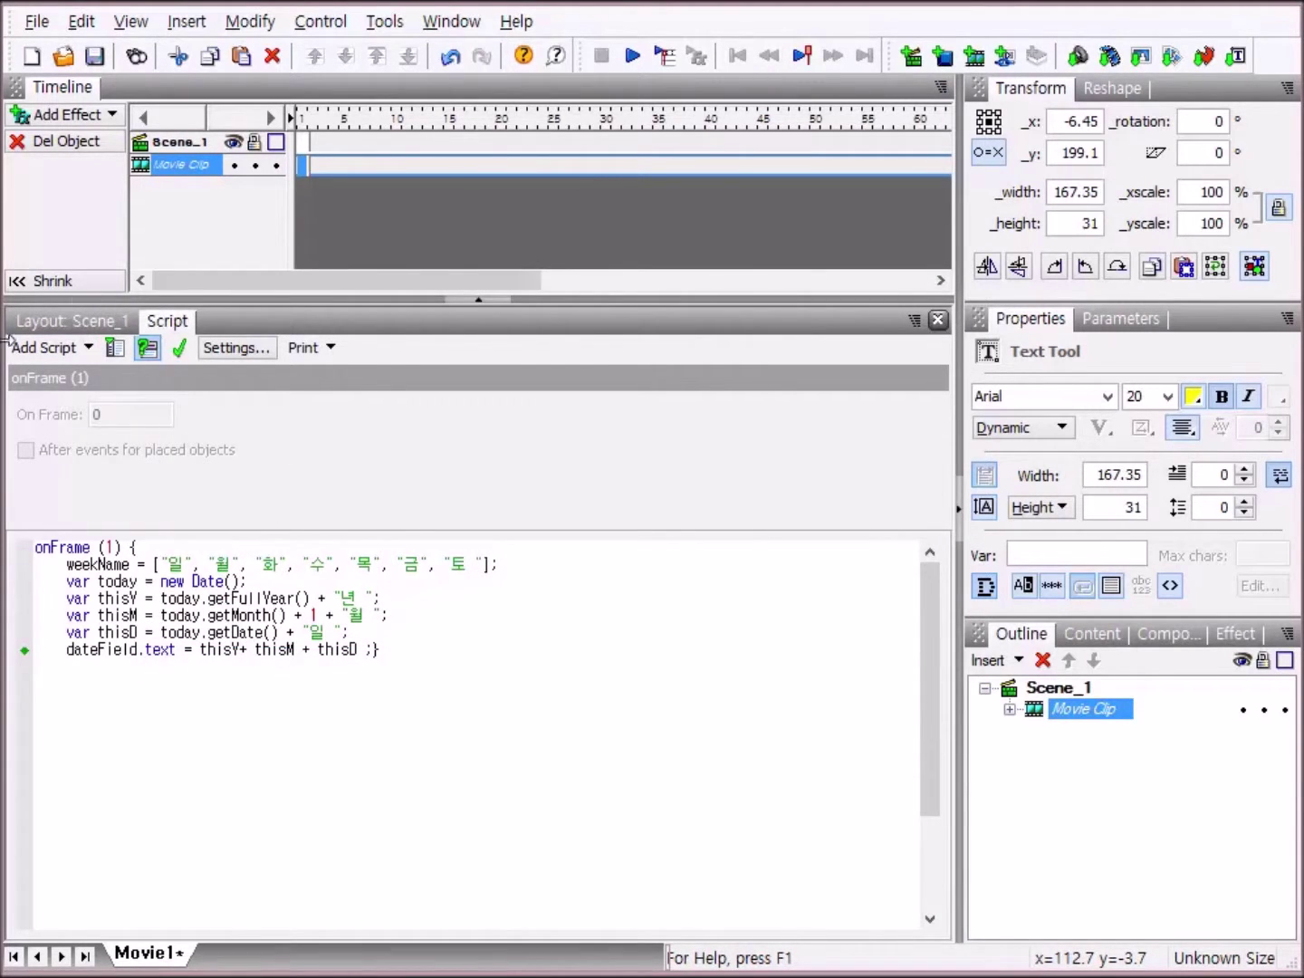
left_click(86, 322)
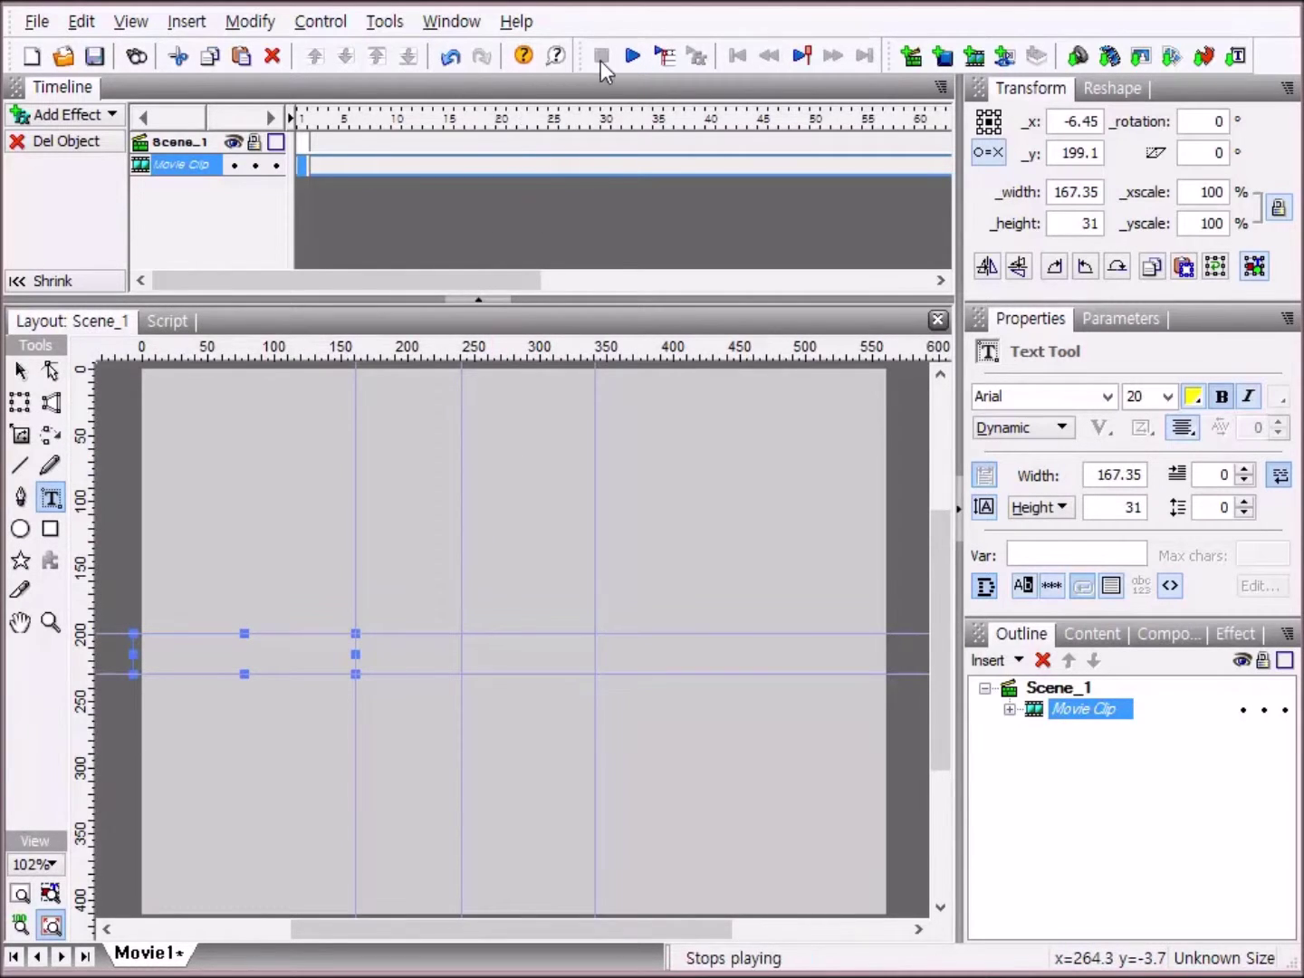
left_click(632, 58)
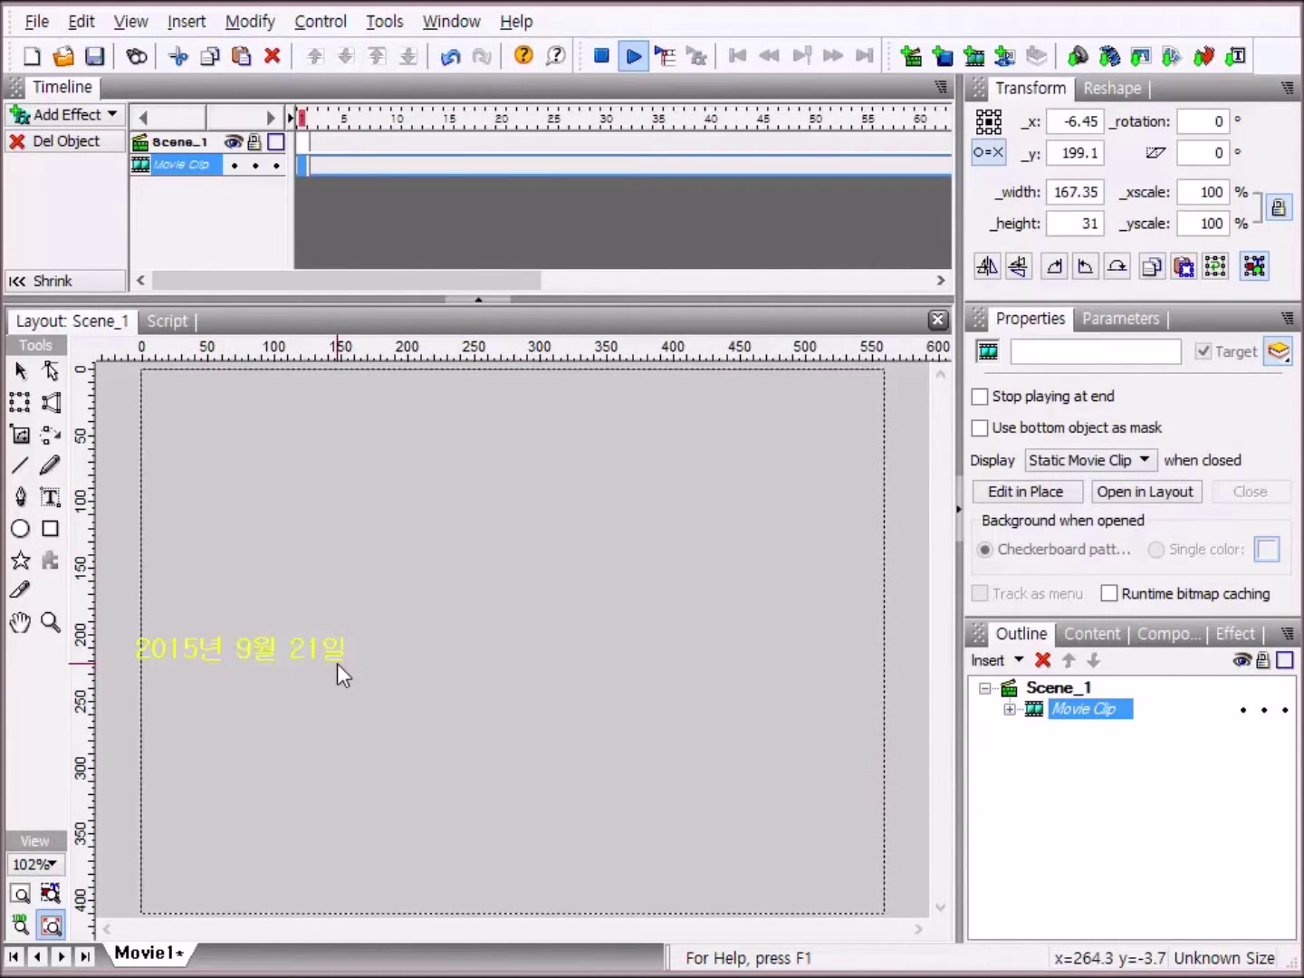
left_click(605, 56)
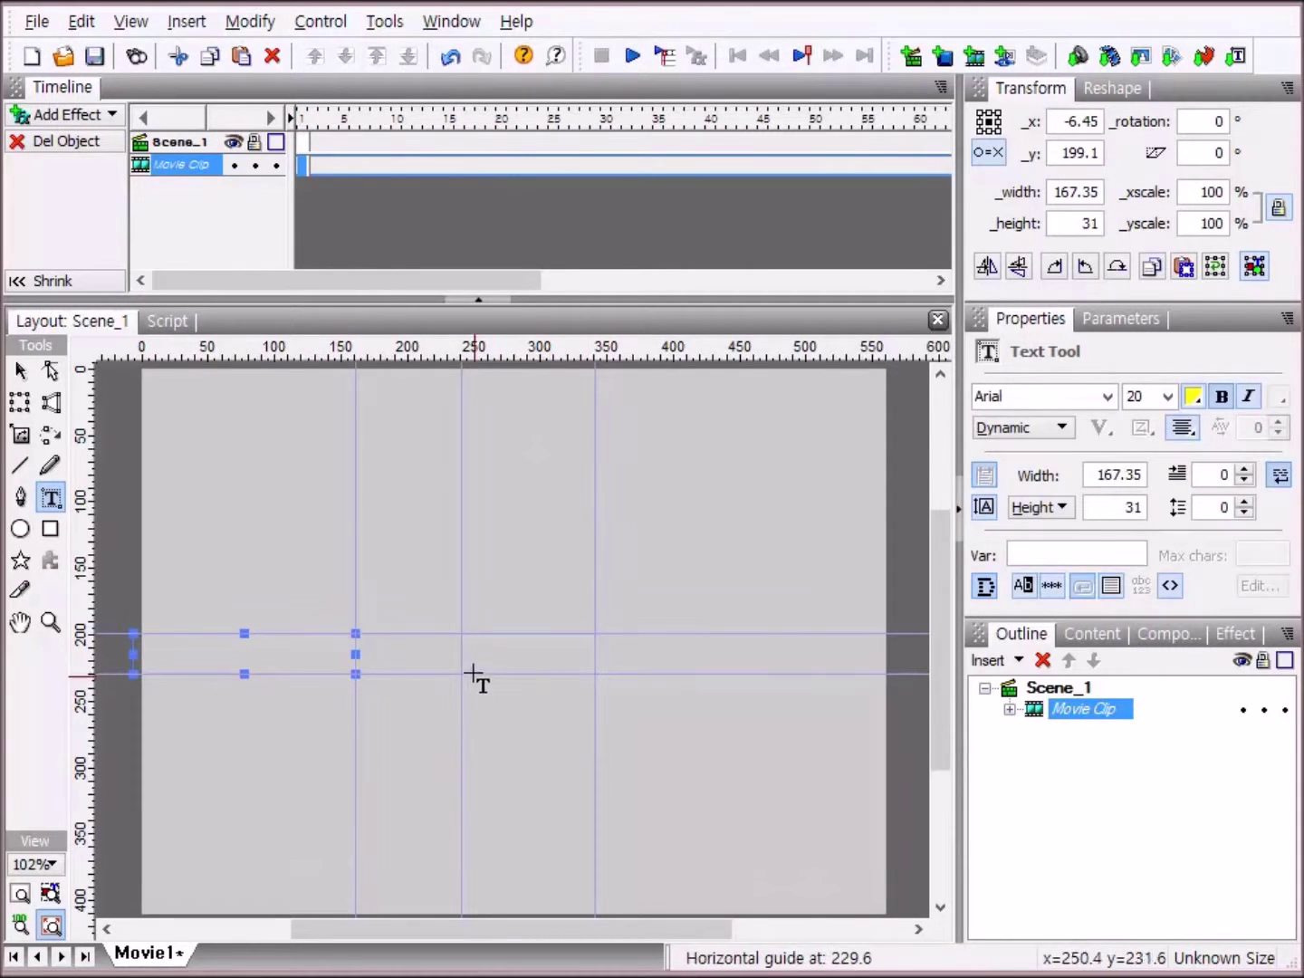
Draw a text box about 80 by 32 pixels between the 160 and 240 vertical guides and name it dateField.
left_click(52, 498)
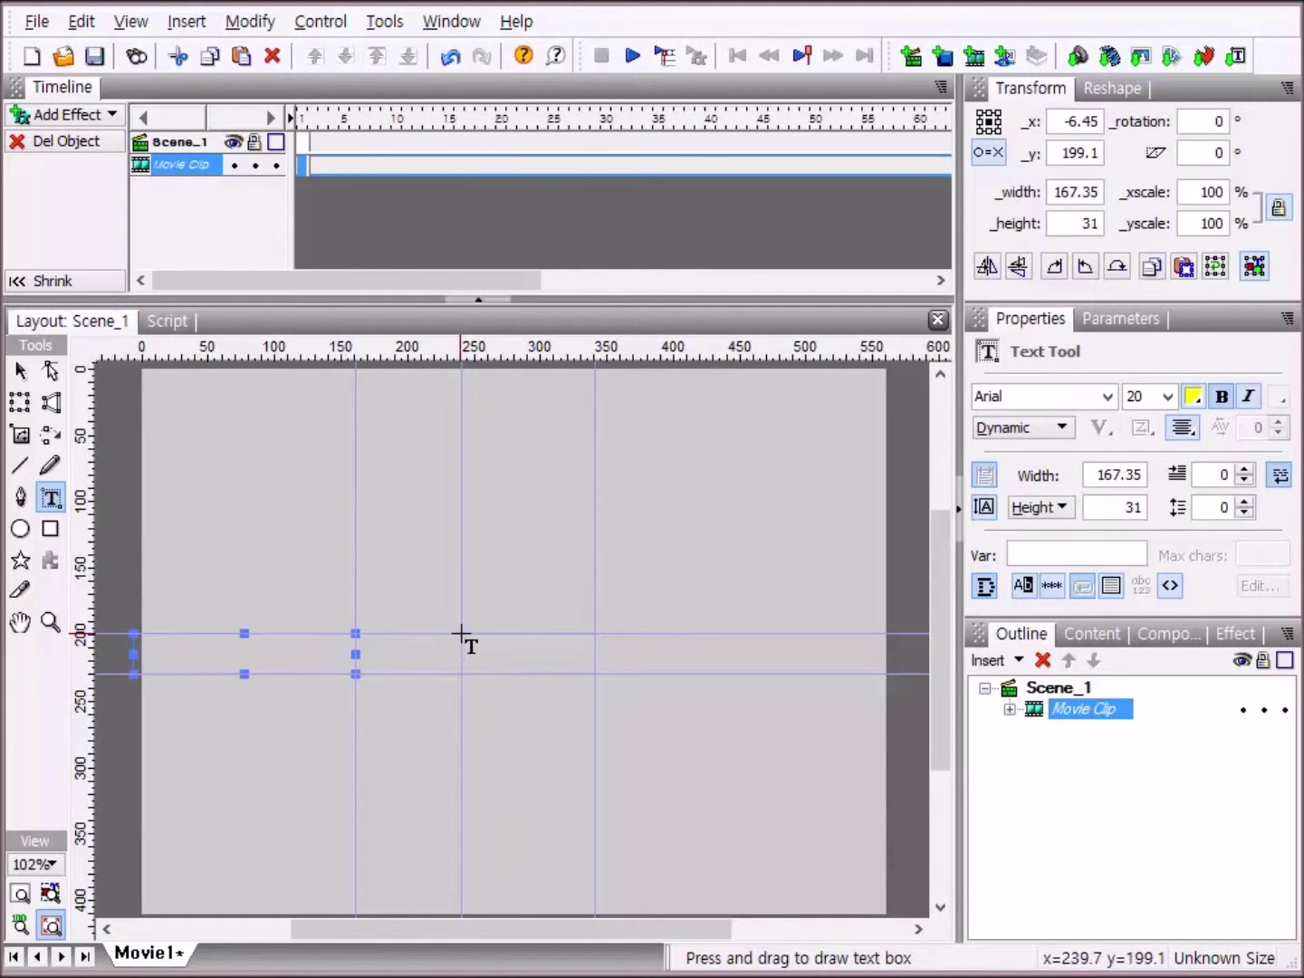
left_click_drag(461, 634, 355, 675)
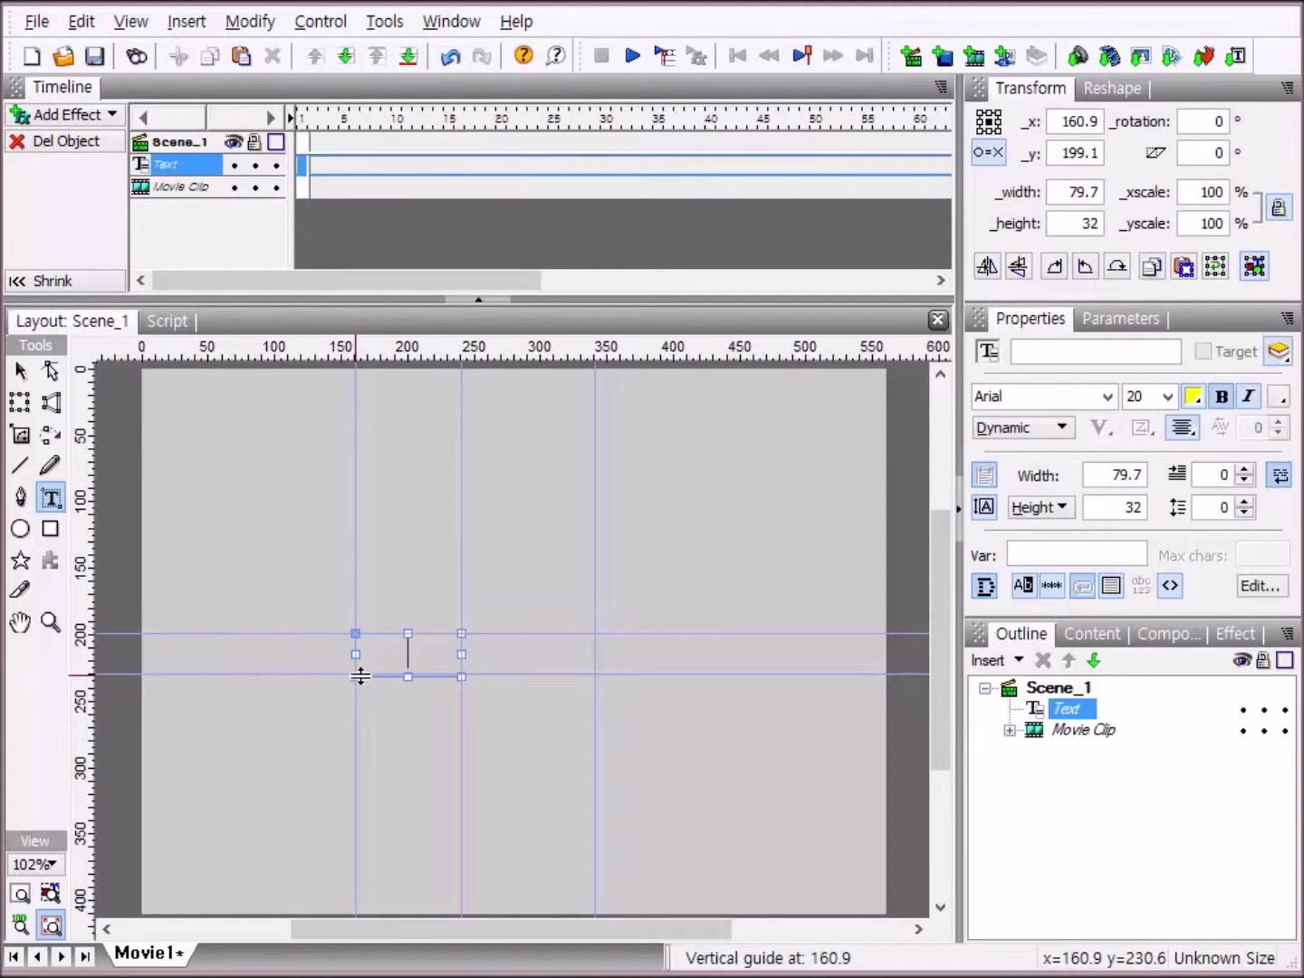
left_click(1068, 709)
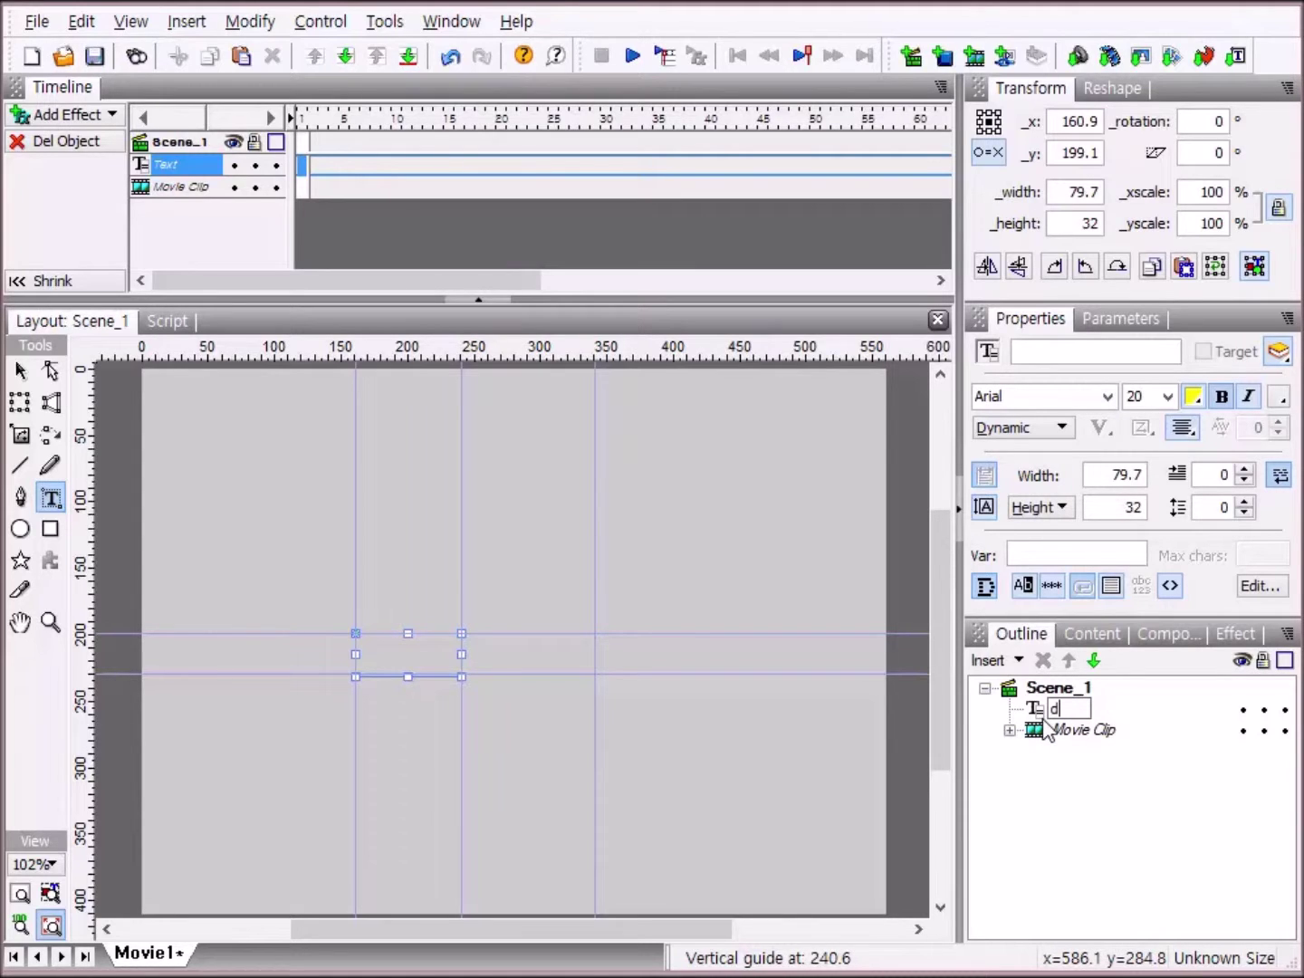
type("dateField")
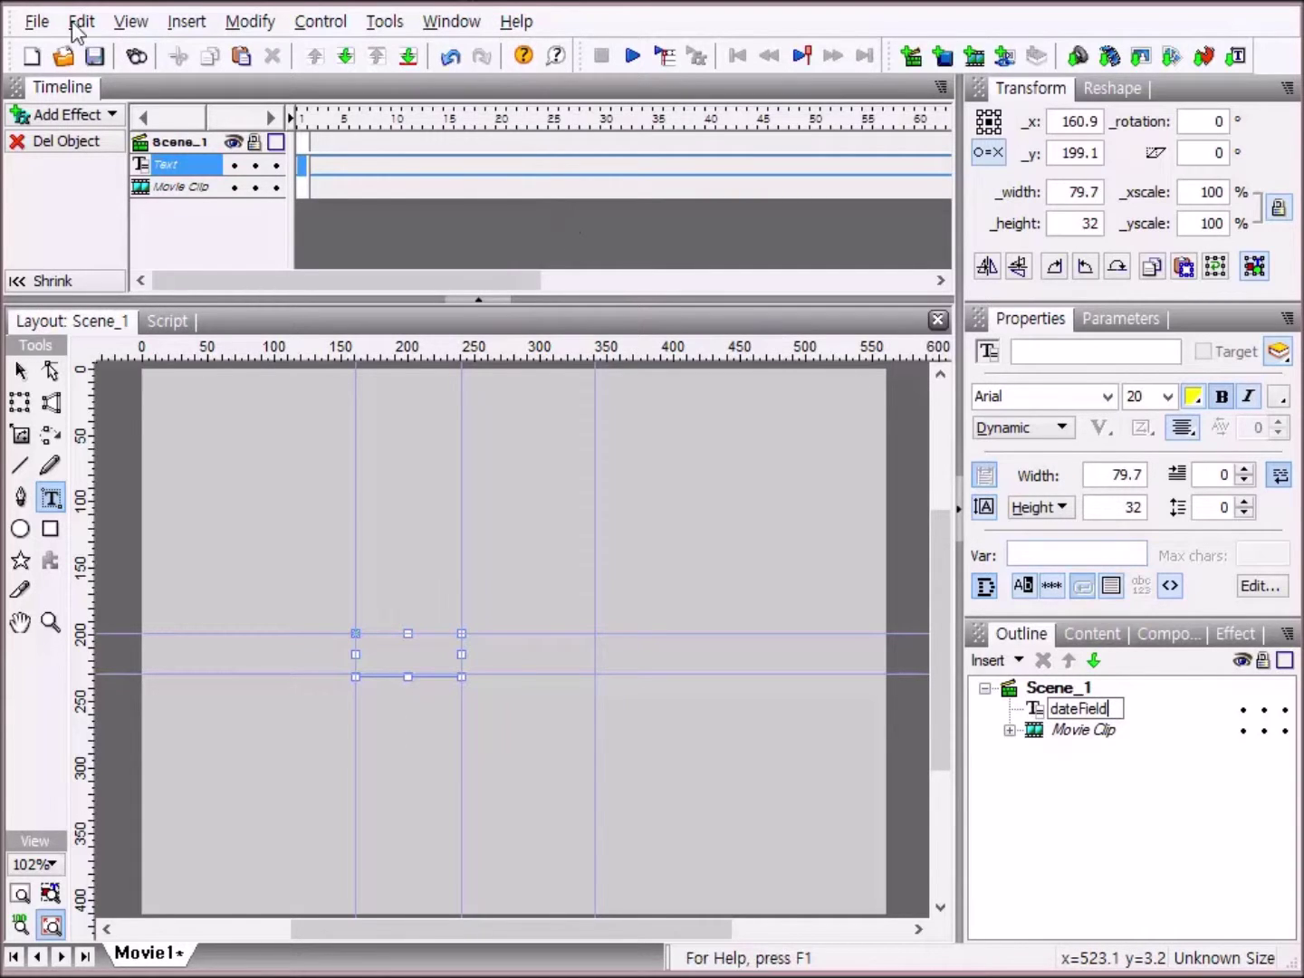
Group the second dateField text object as a movie clip.
left_click(248, 21)
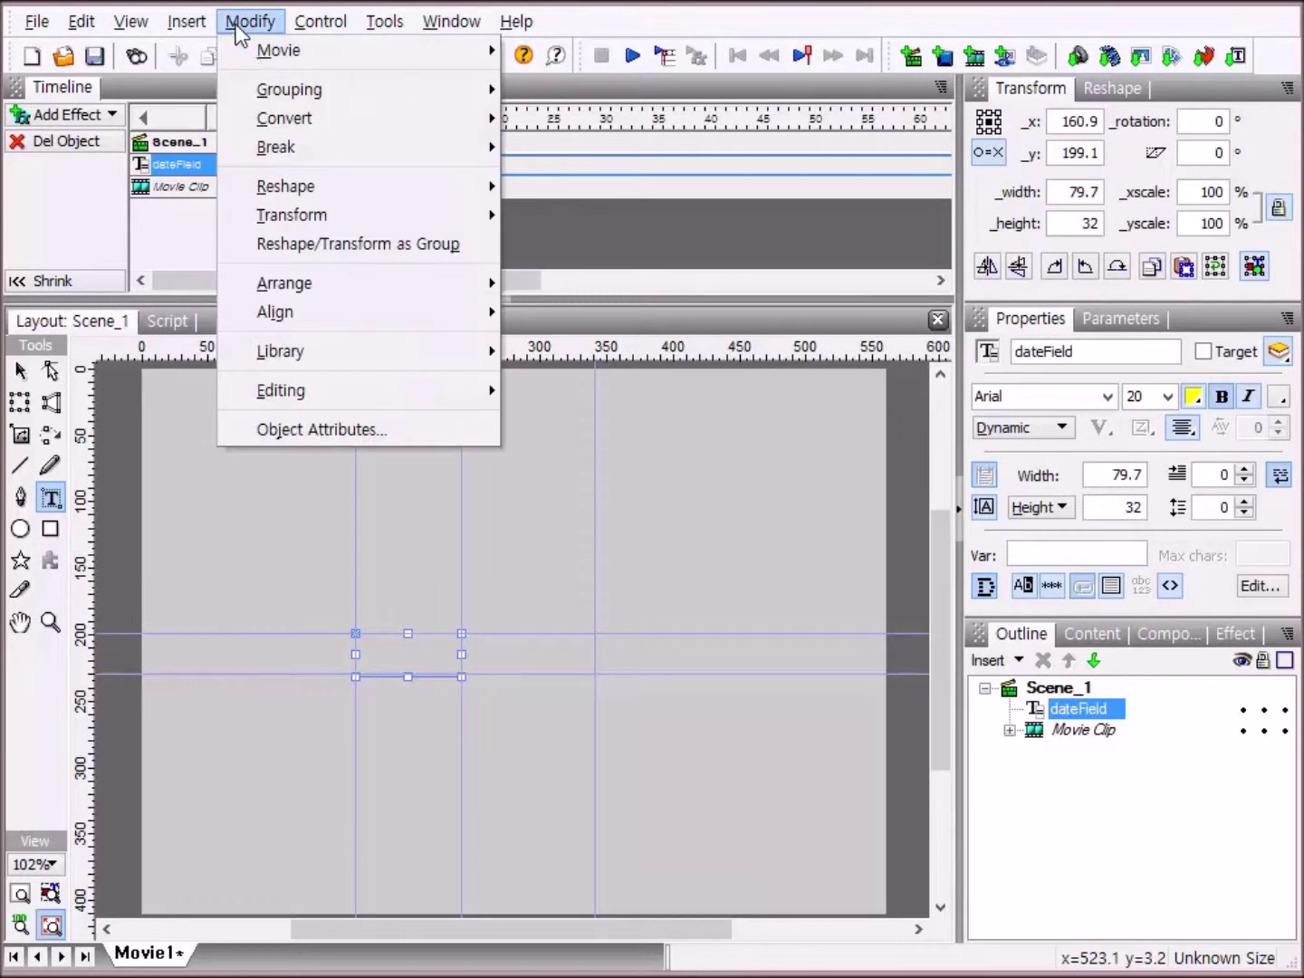
mouse_move(269, 95)
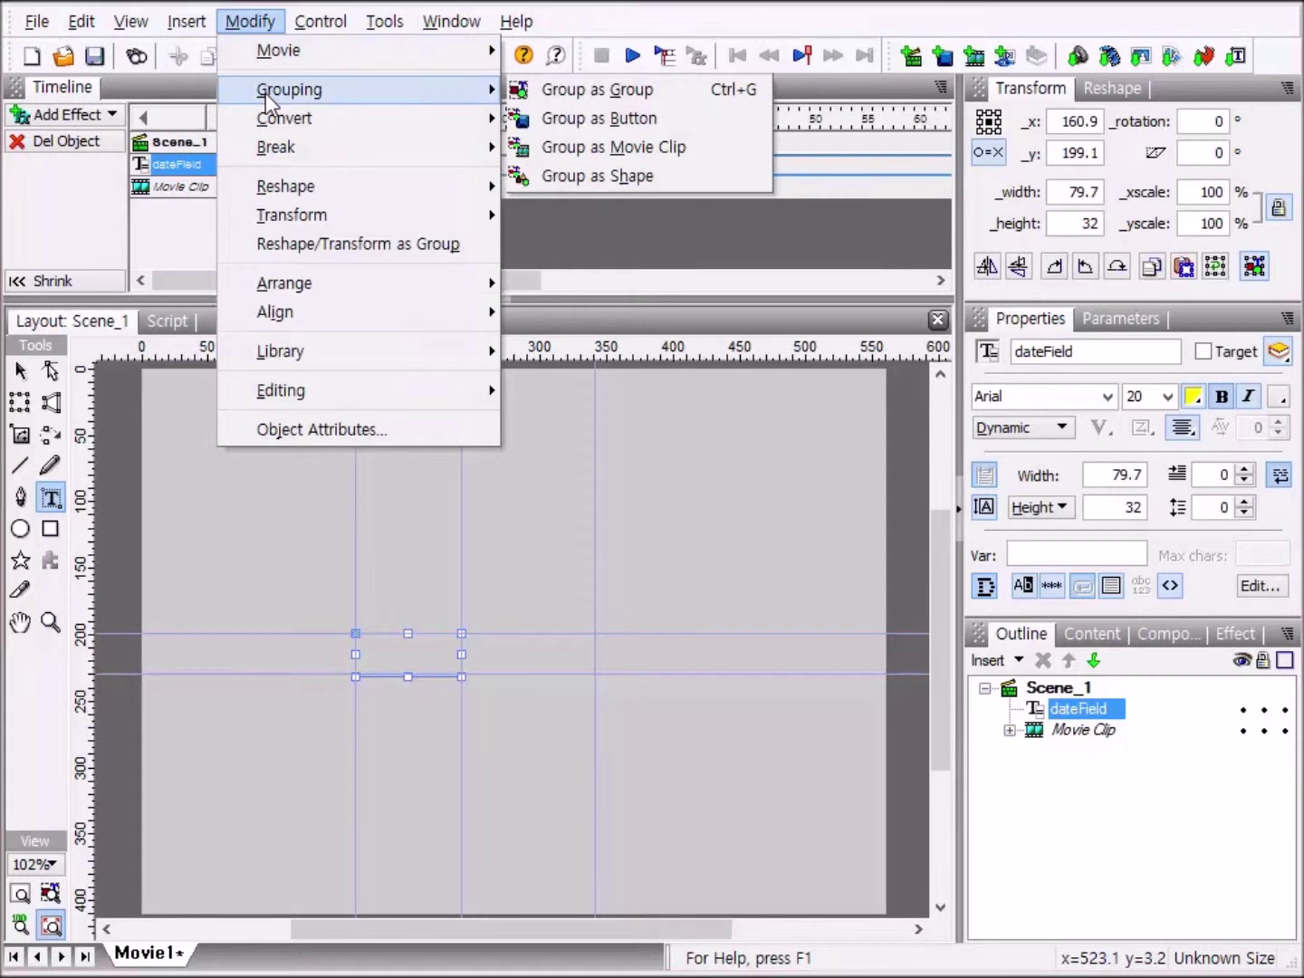
left_click(624, 145)
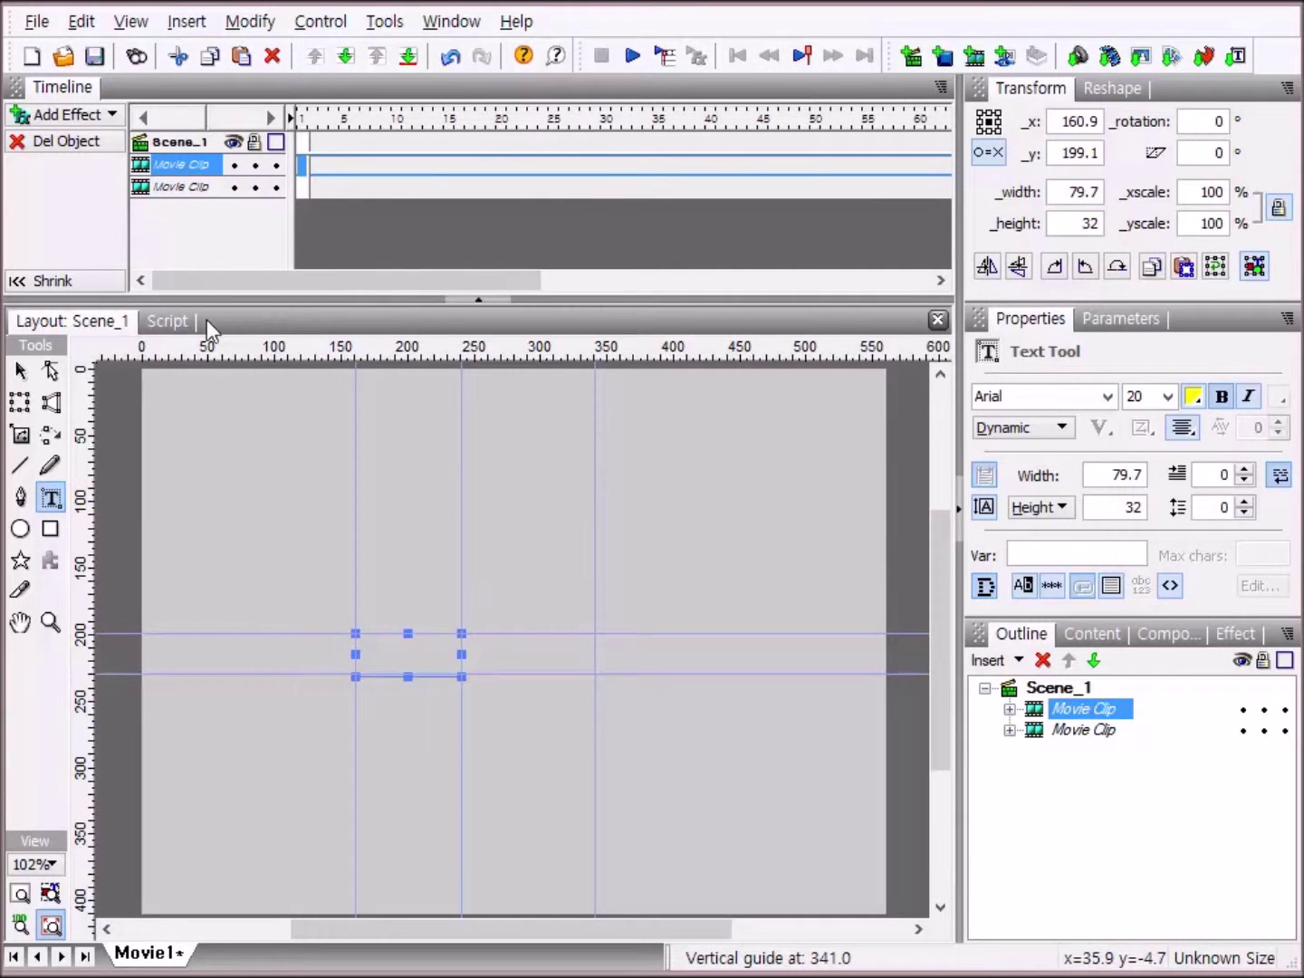
Open the new movie clip's script view and copy the section (2) weekday code from the file 3. 년월일 디지탈 시계 소스.gul in File Explorer.
left_click(165, 322)
left_click(249, 592)
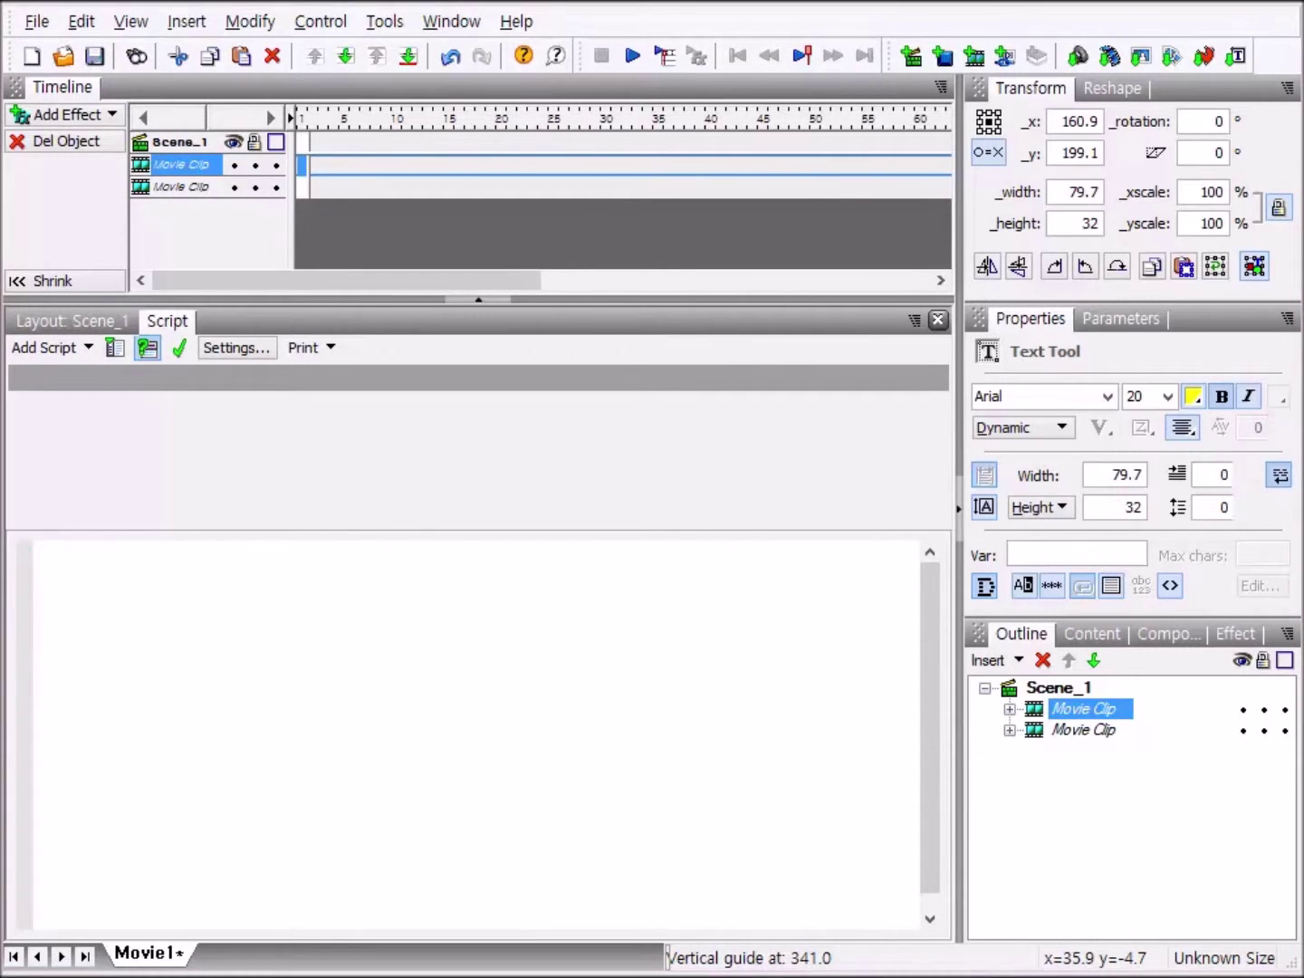
key("alt+Tab")
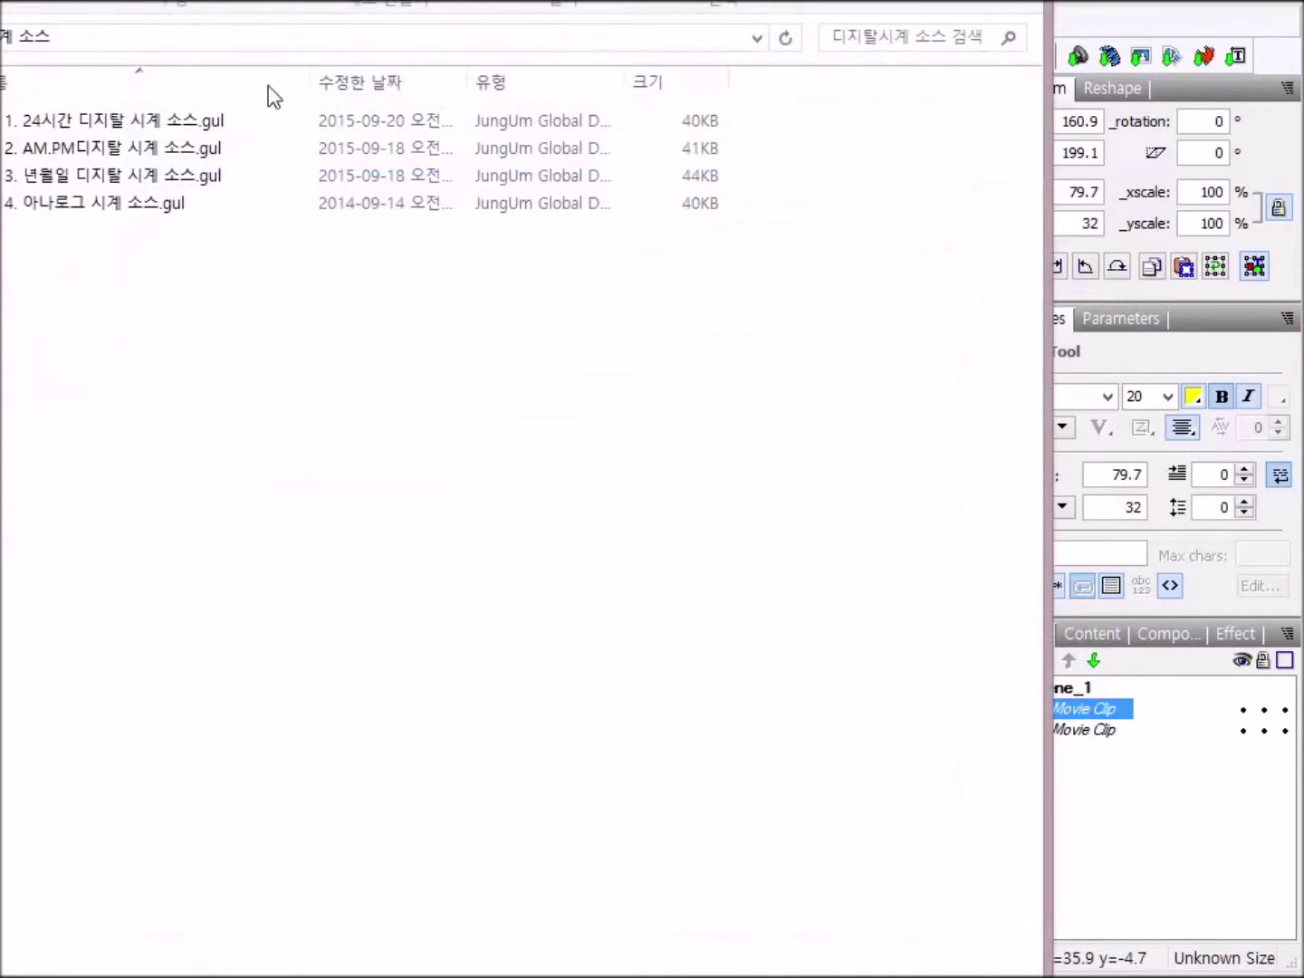
double_click(120, 181)
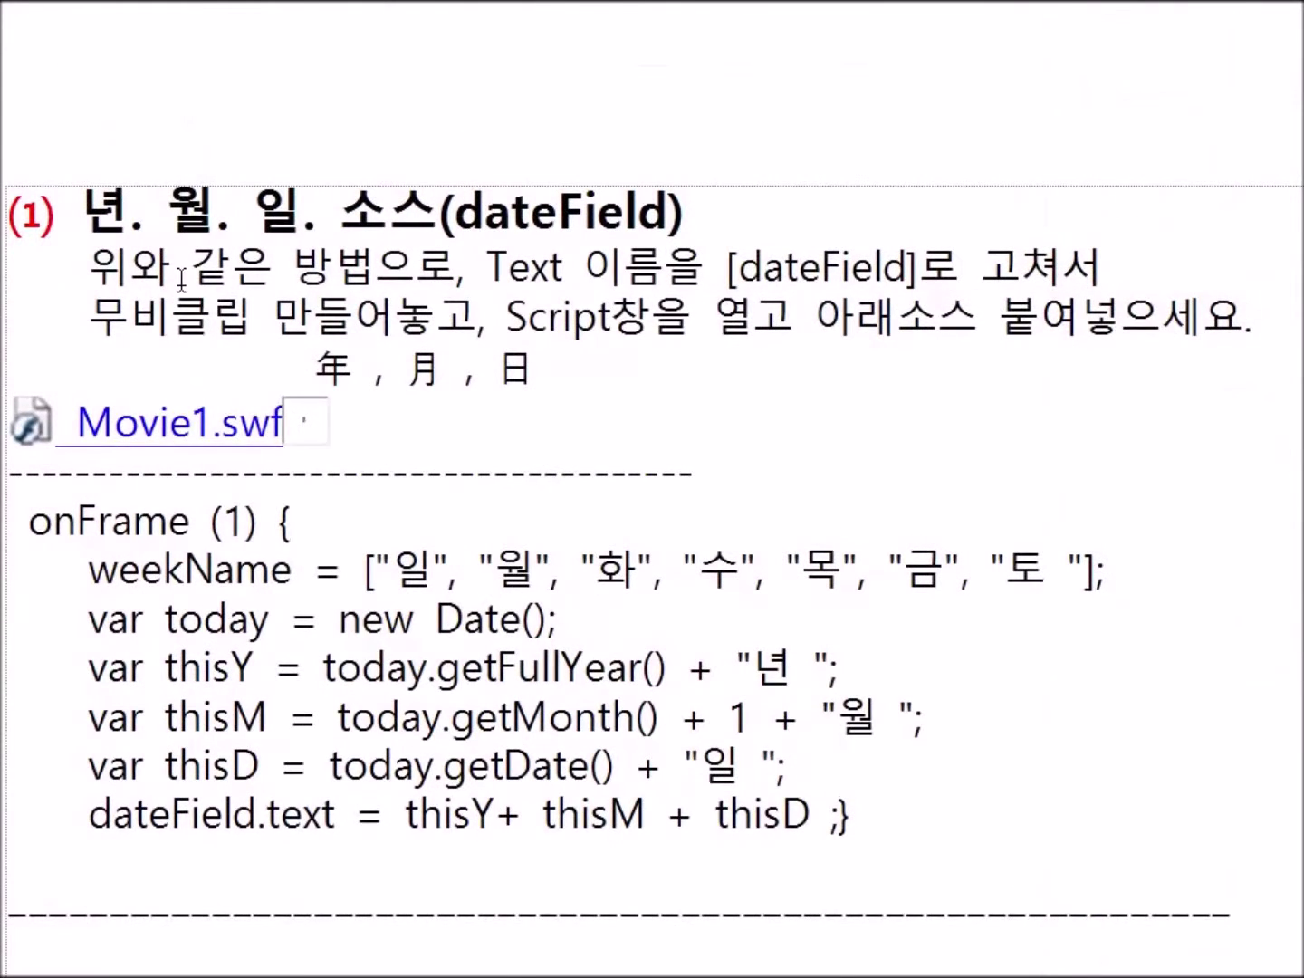
scroll(181, 277, "down", 5)
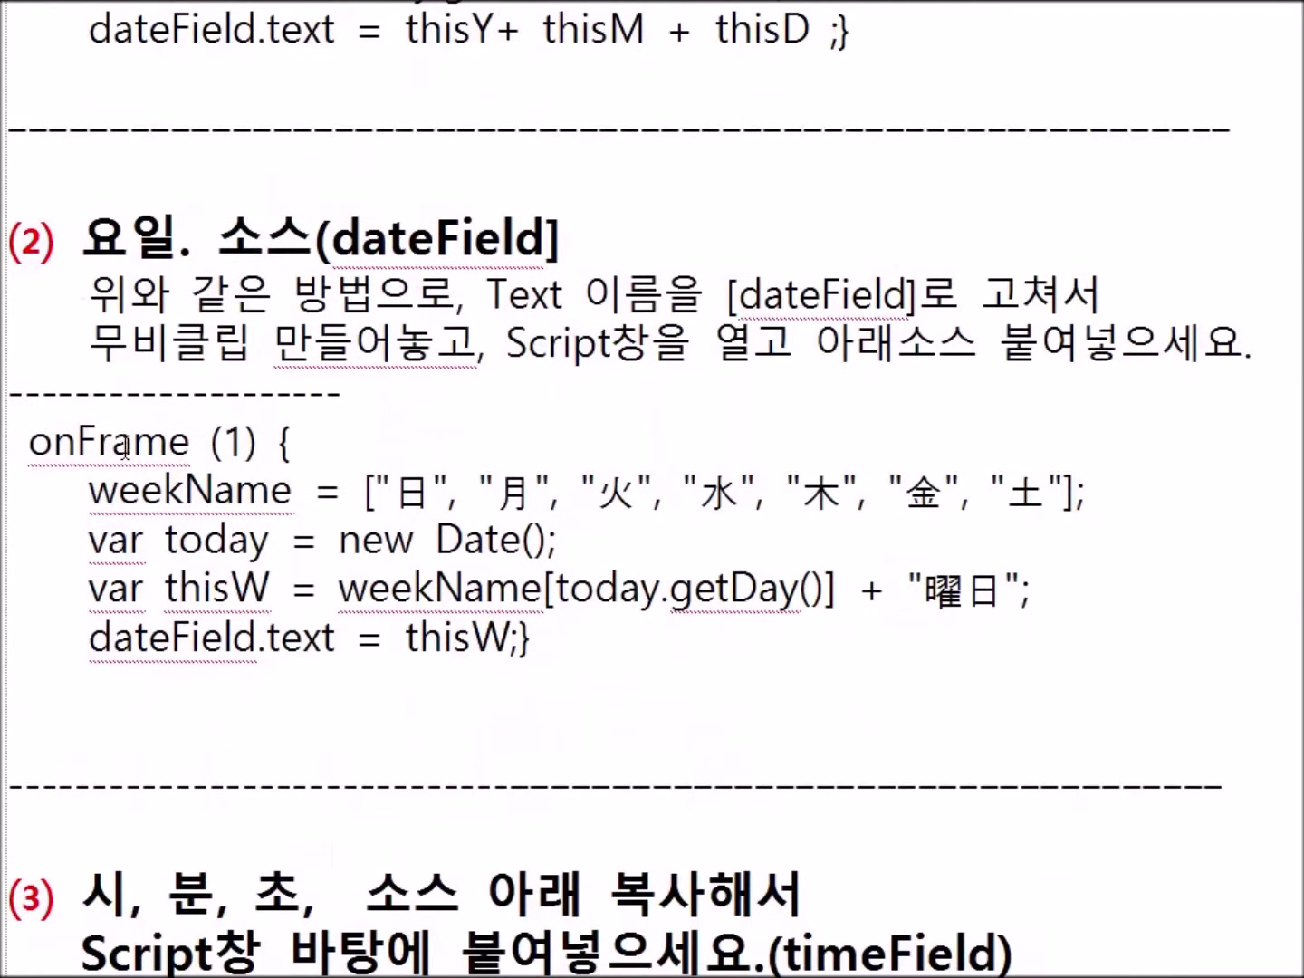
left_click_drag(44, 449, 587, 639)
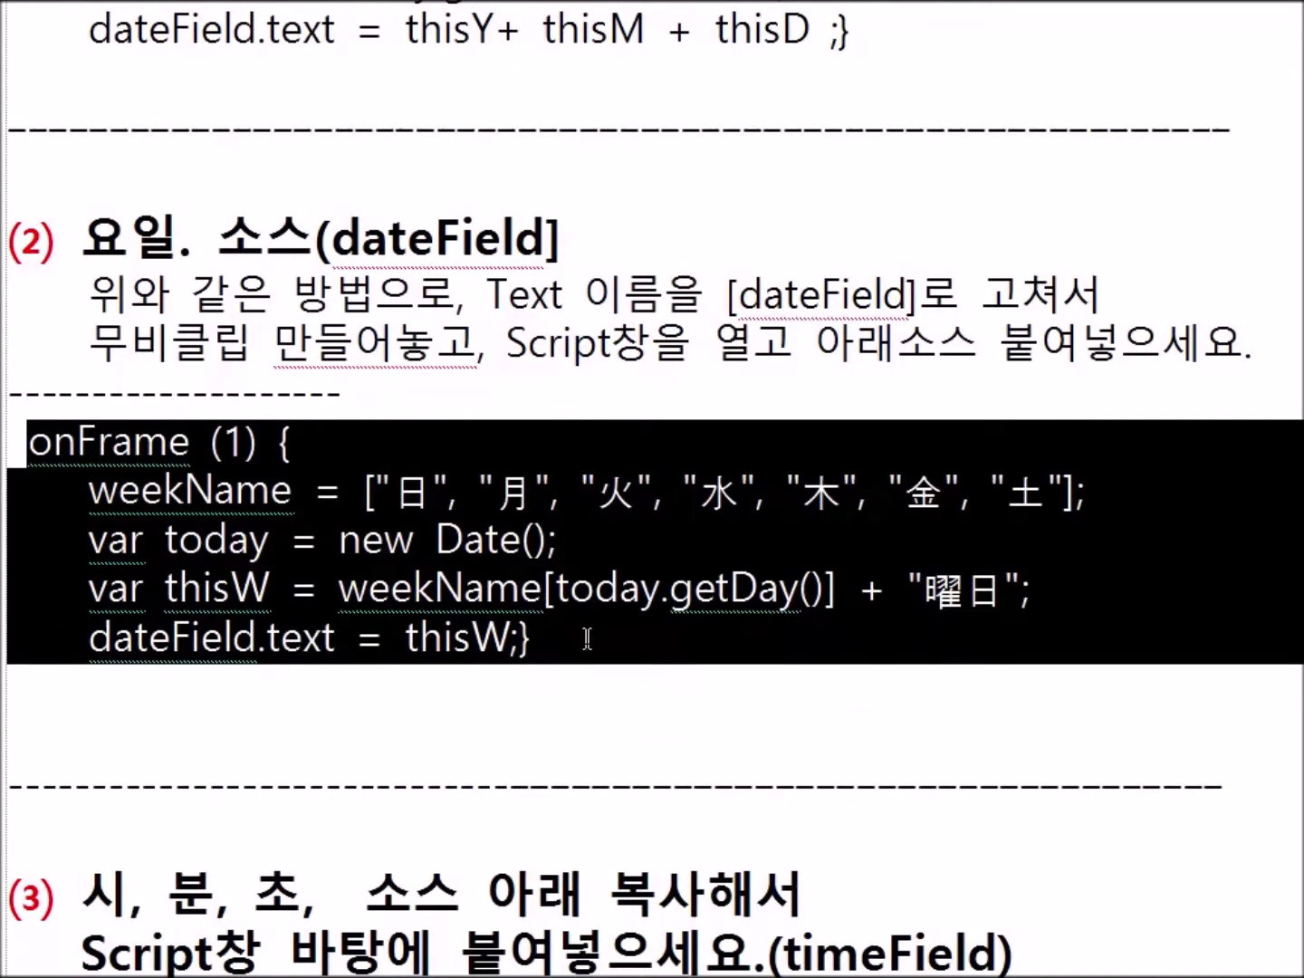
right_click(563, 523)
left_click(634, 612)
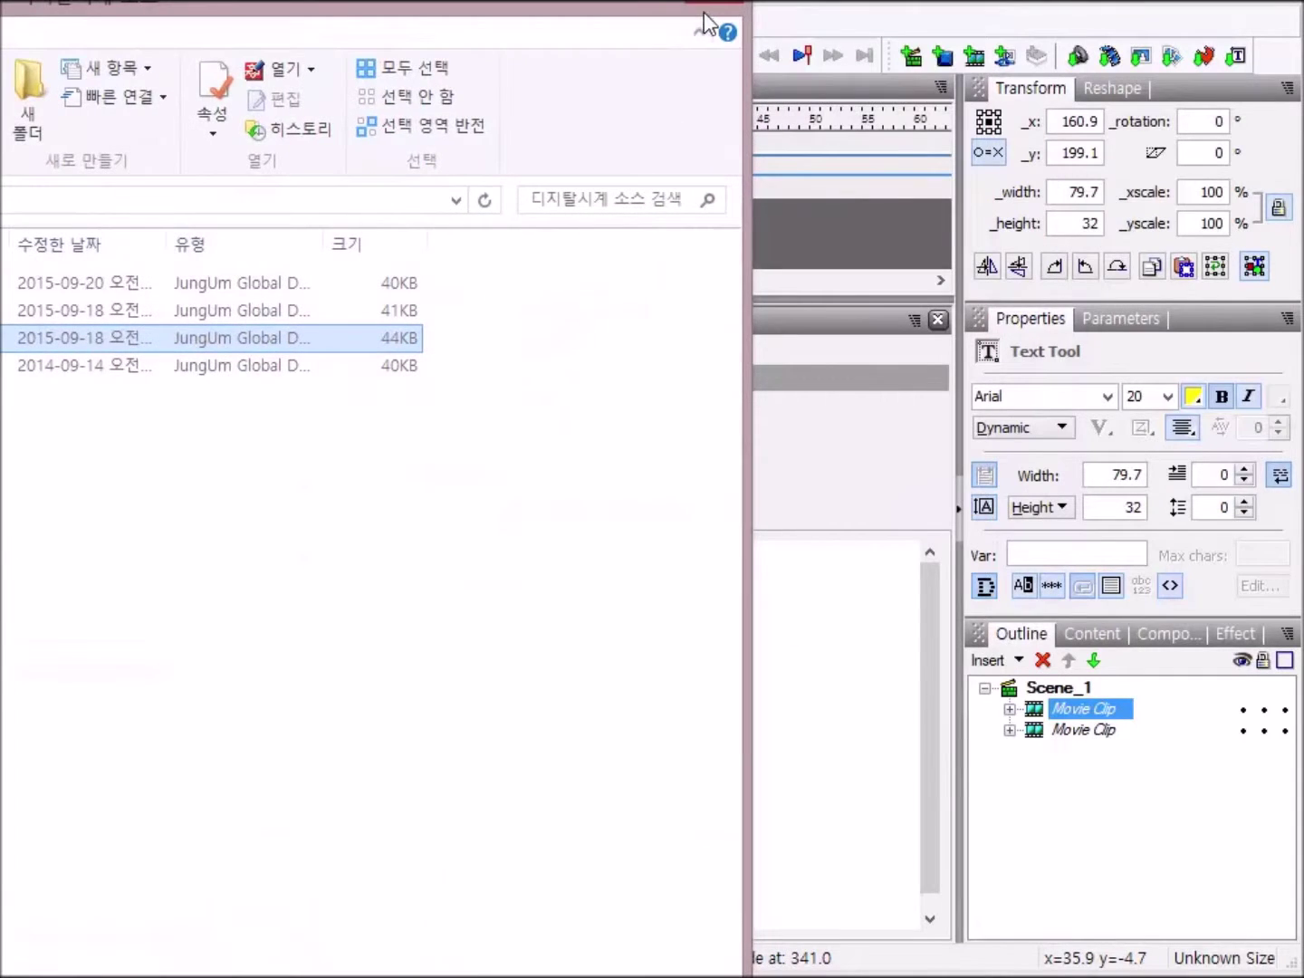
left_click(720, 11)
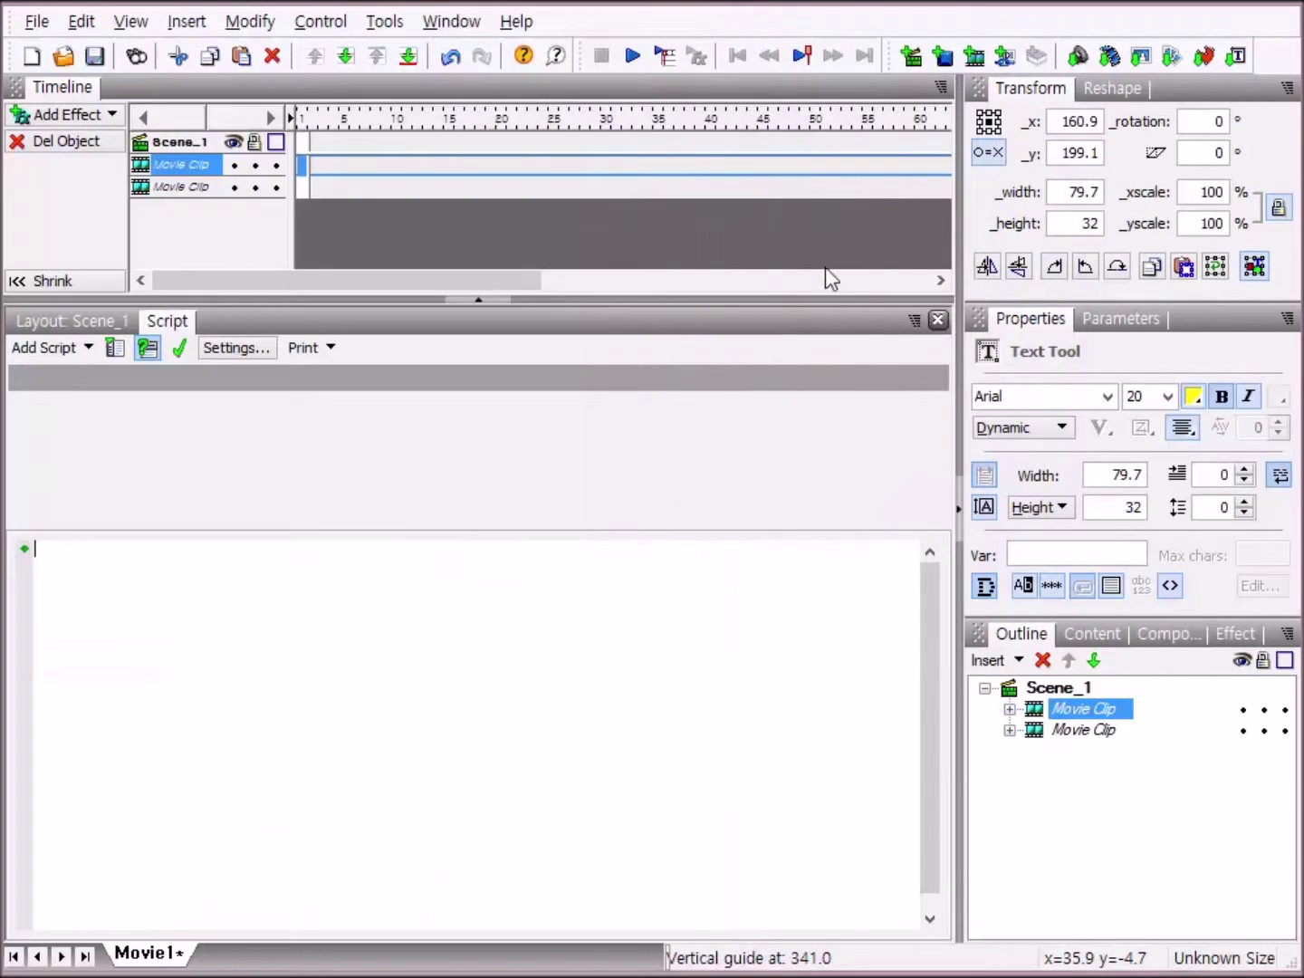
Paste the weekday code into the second movie clip's script and play the scene to preview the date with the weekday.
right_click(410, 563)
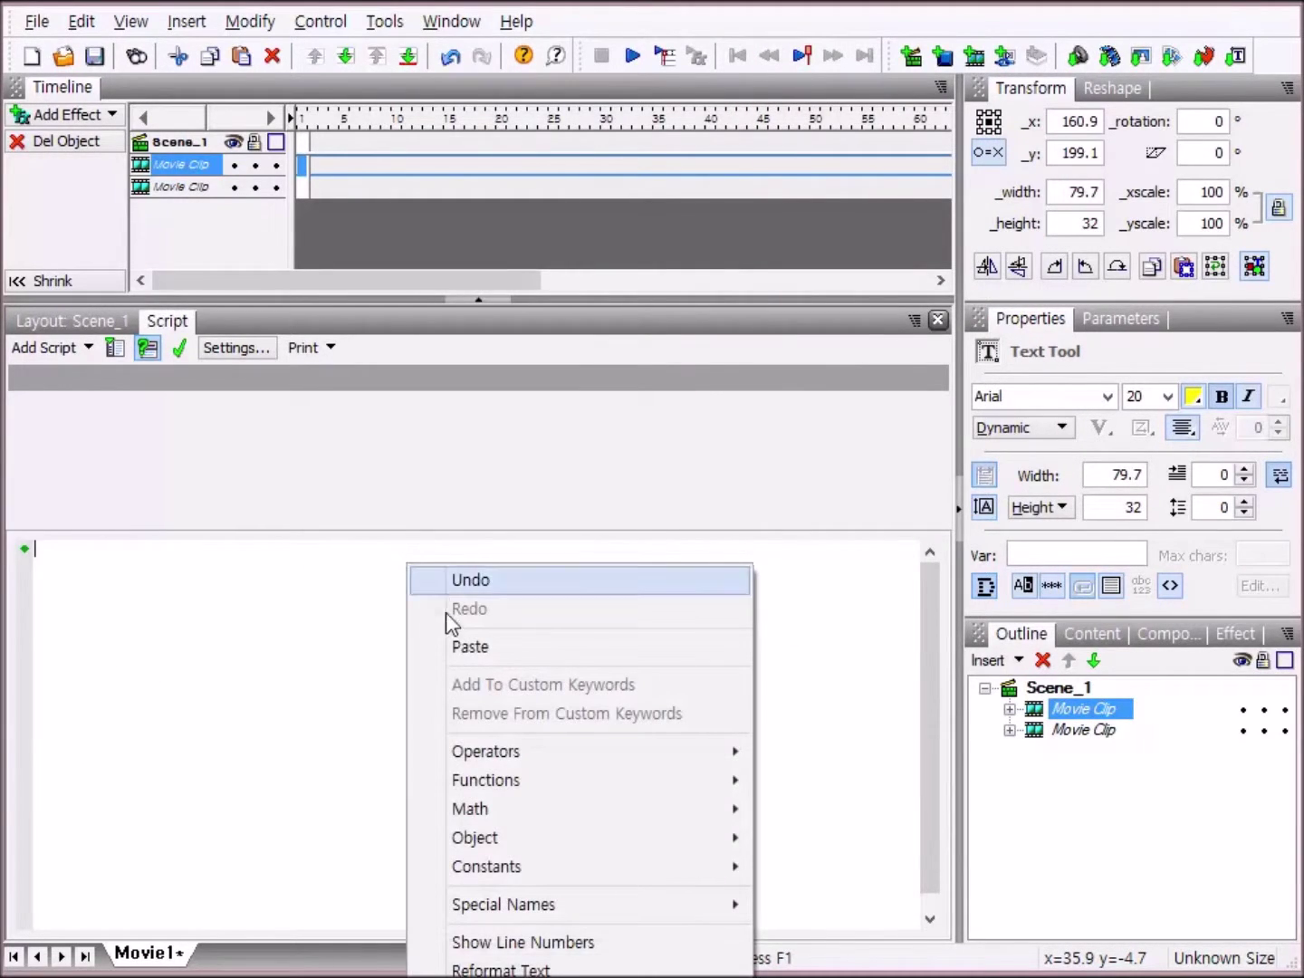
left_click(460, 650)
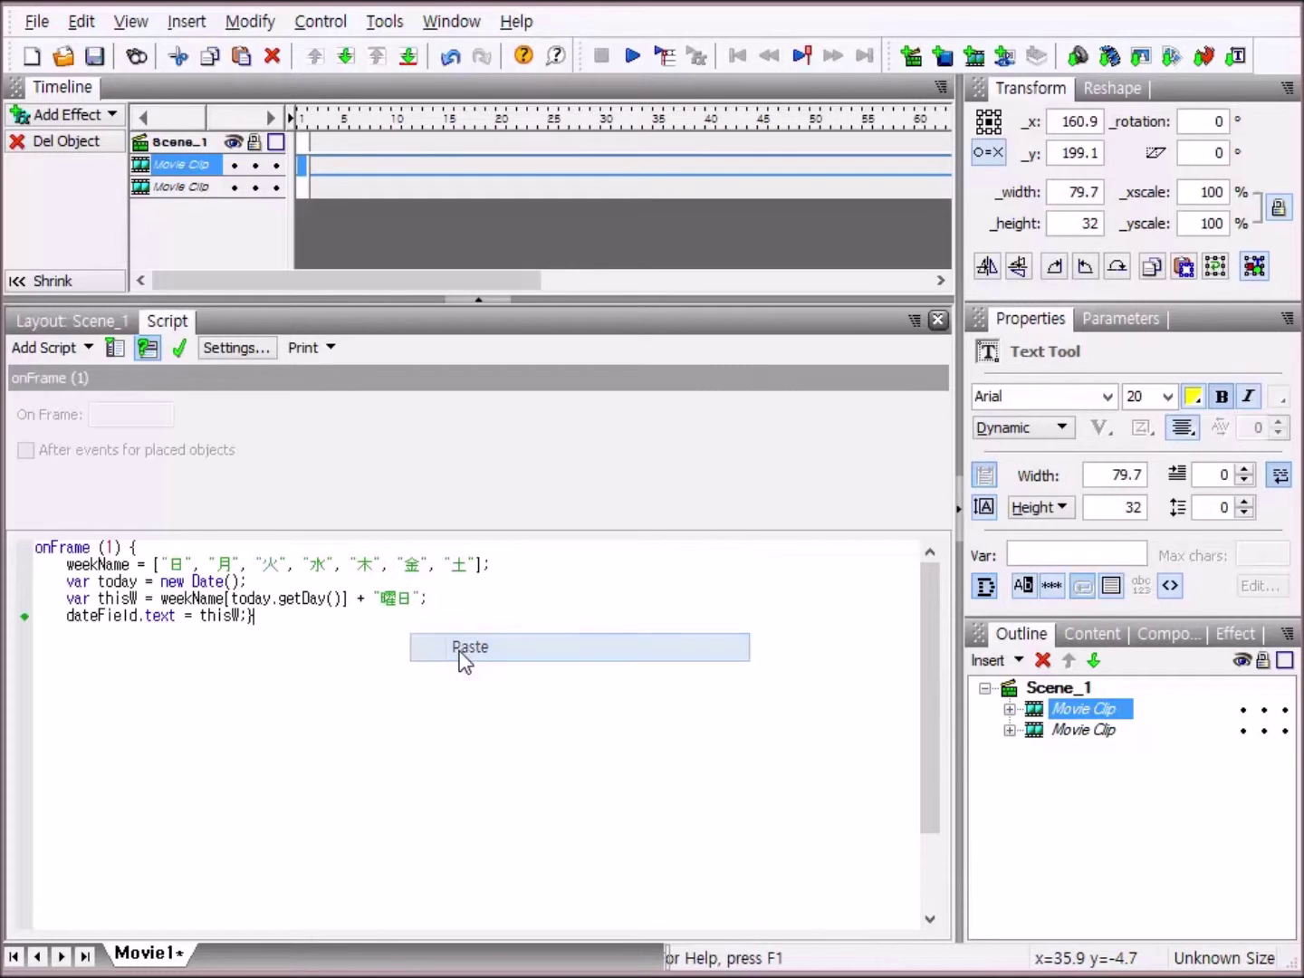
left_click(61, 322)
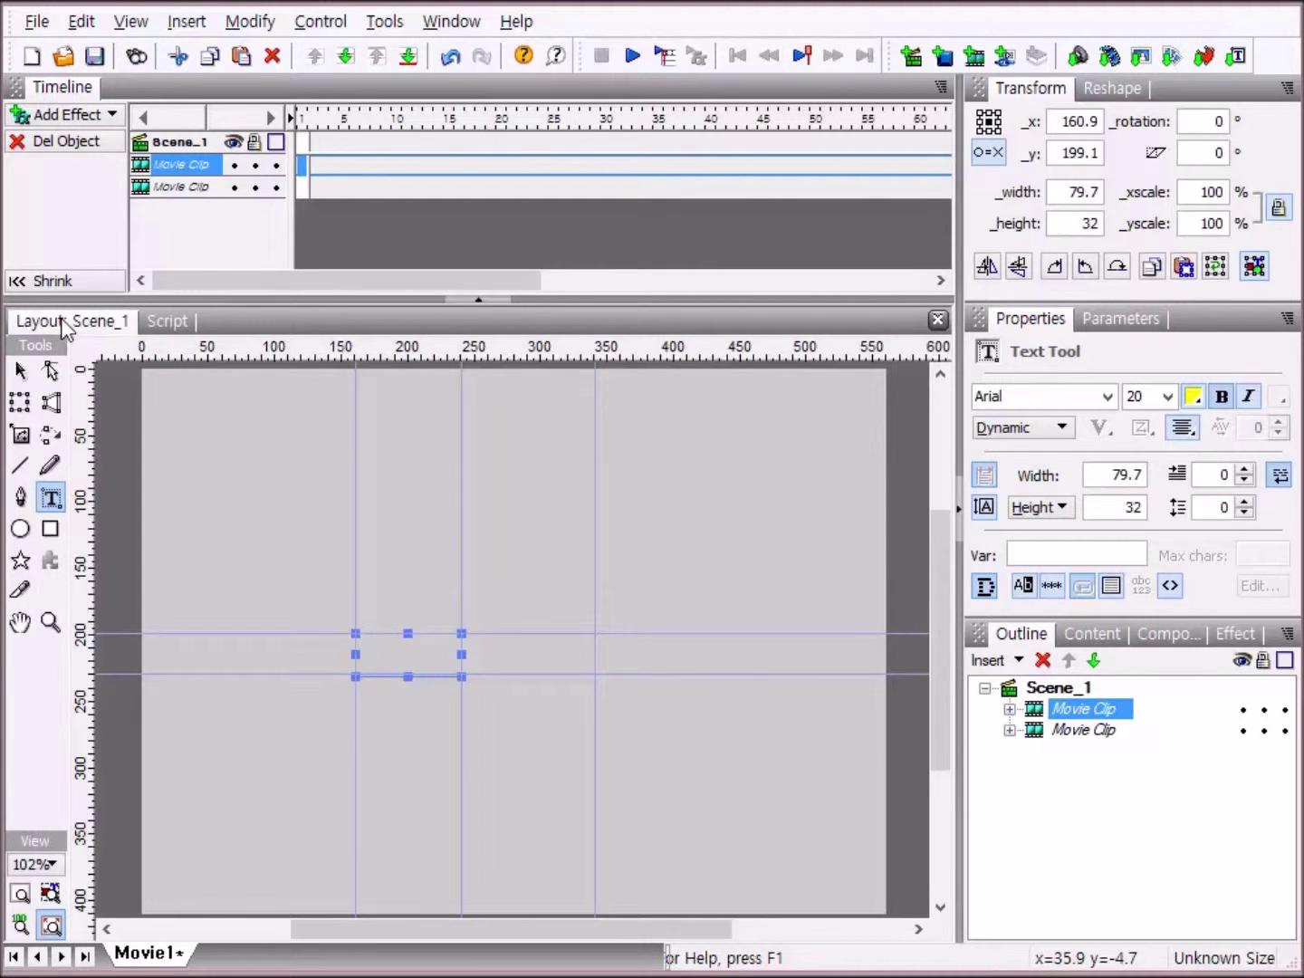
left_click(631, 58)
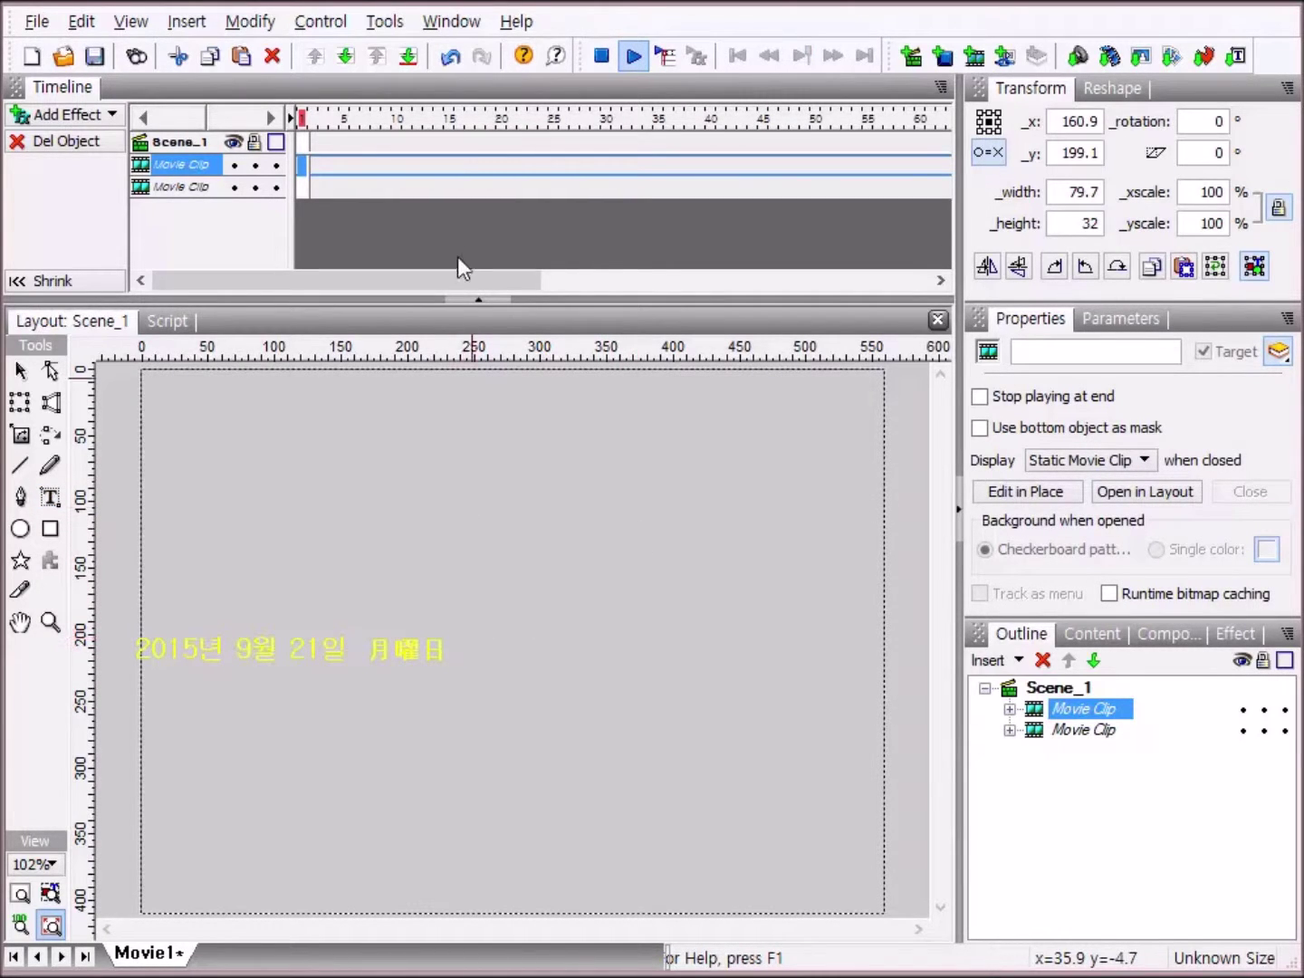
left_click(606, 60)
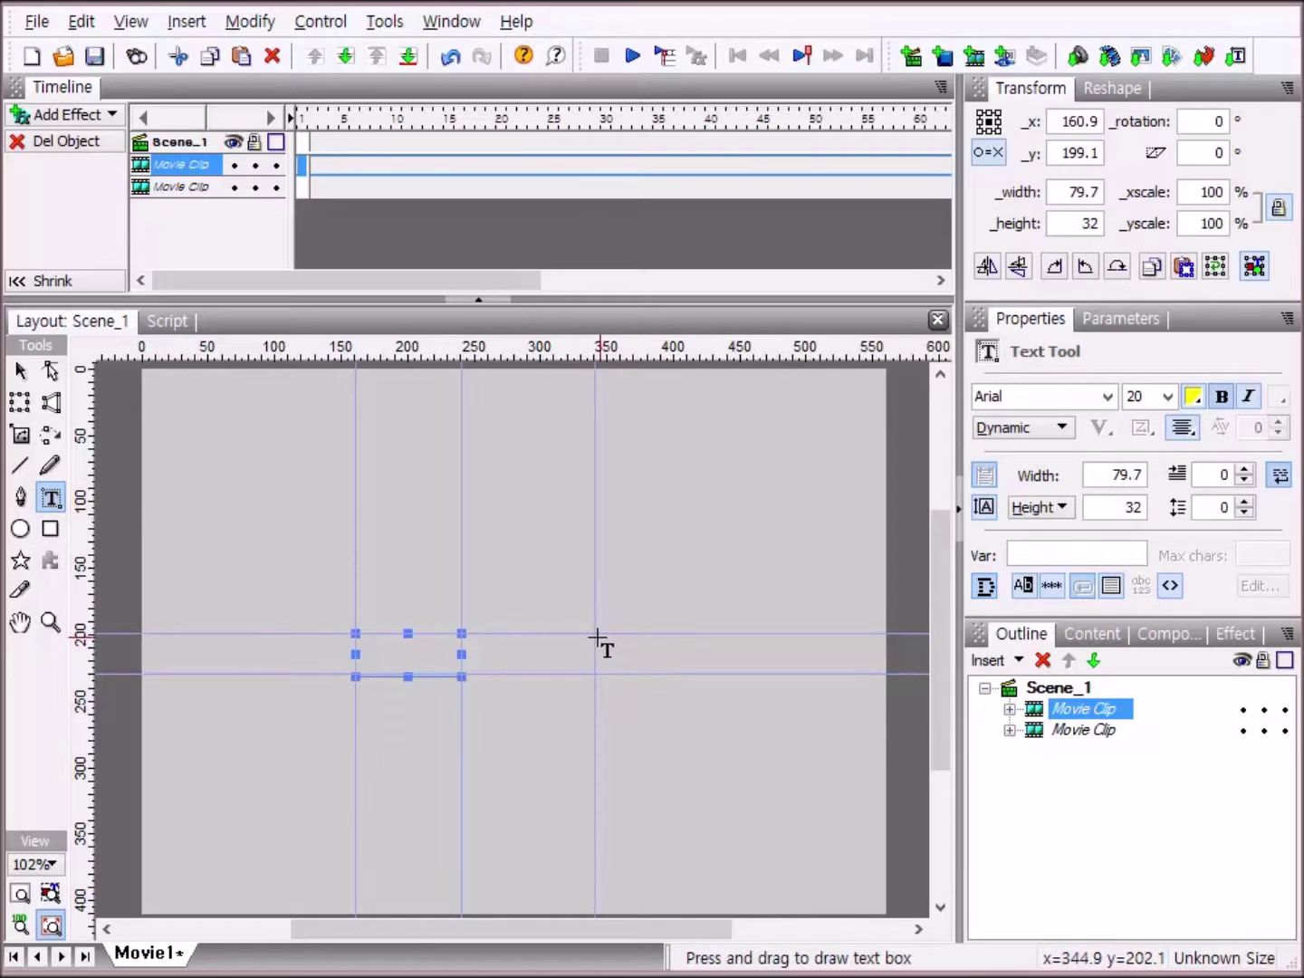
Draw a text box about 102 by 31 pixels between the 240 and 340 vertical guides and name it timeField.
left_click_drag(594, 634, 458, 675)
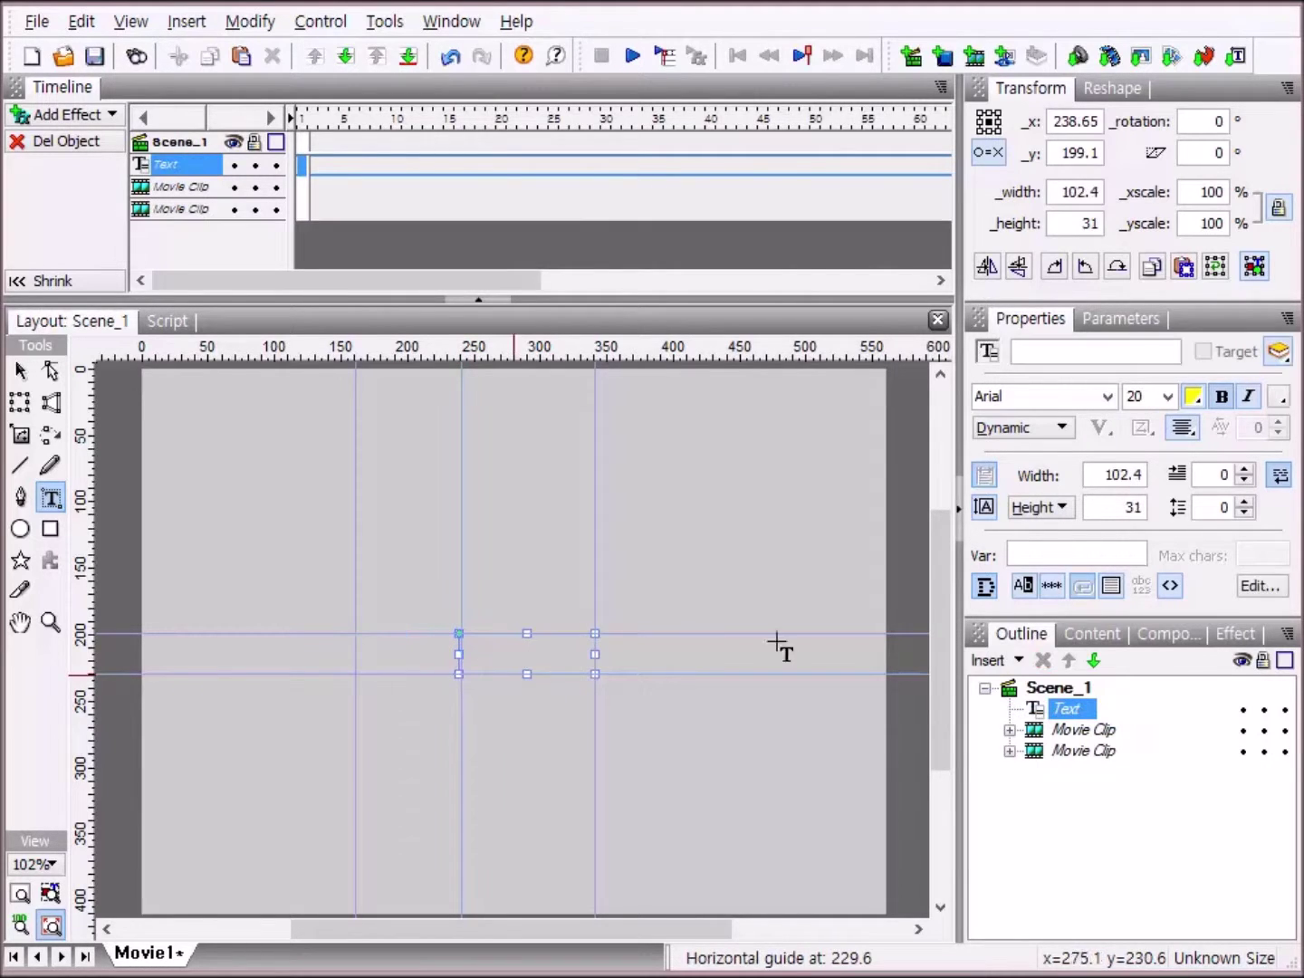
left_click(1074, 710)
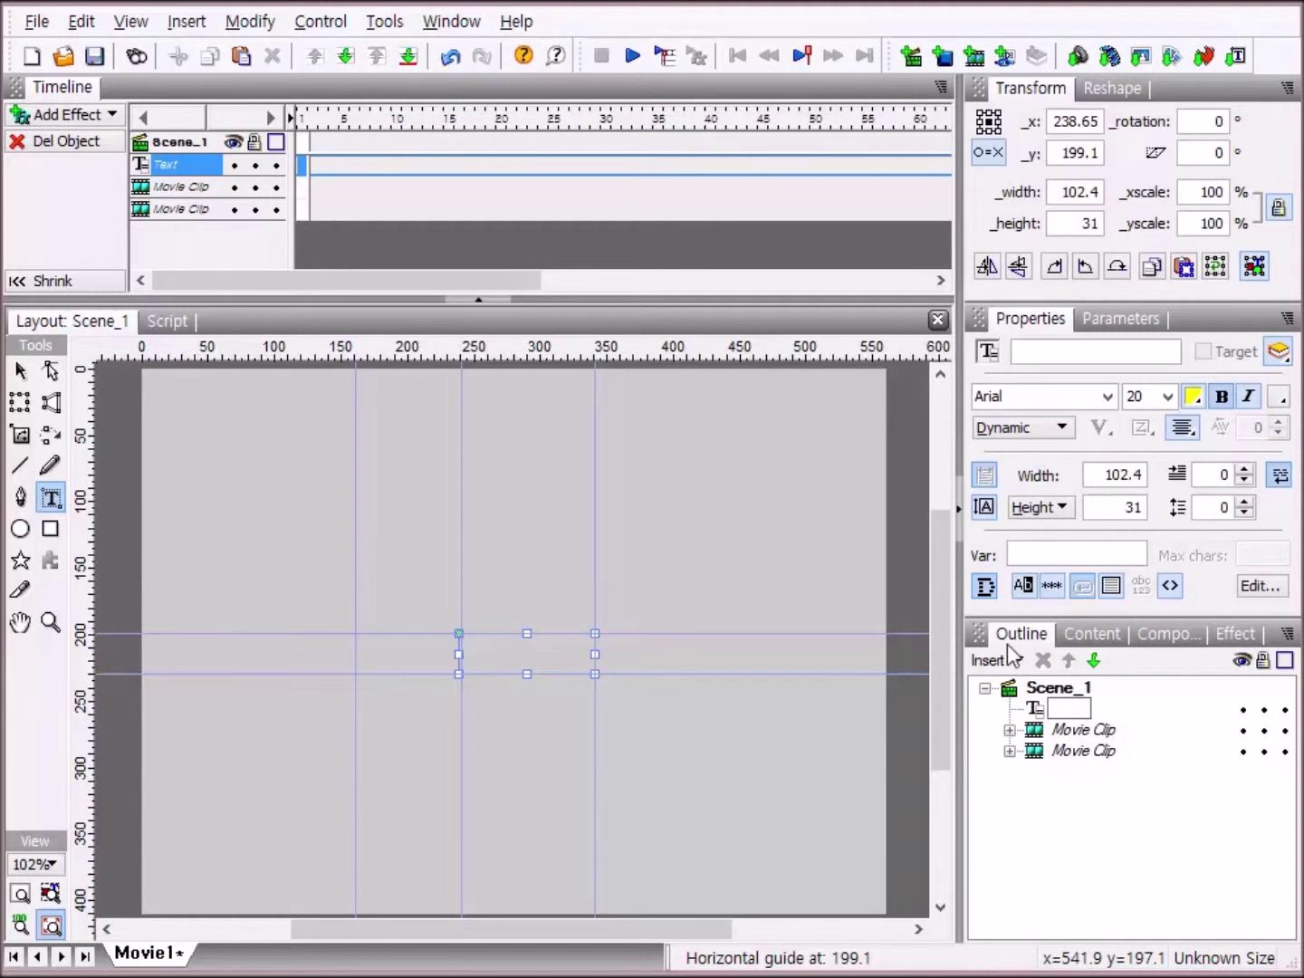
type("tim")
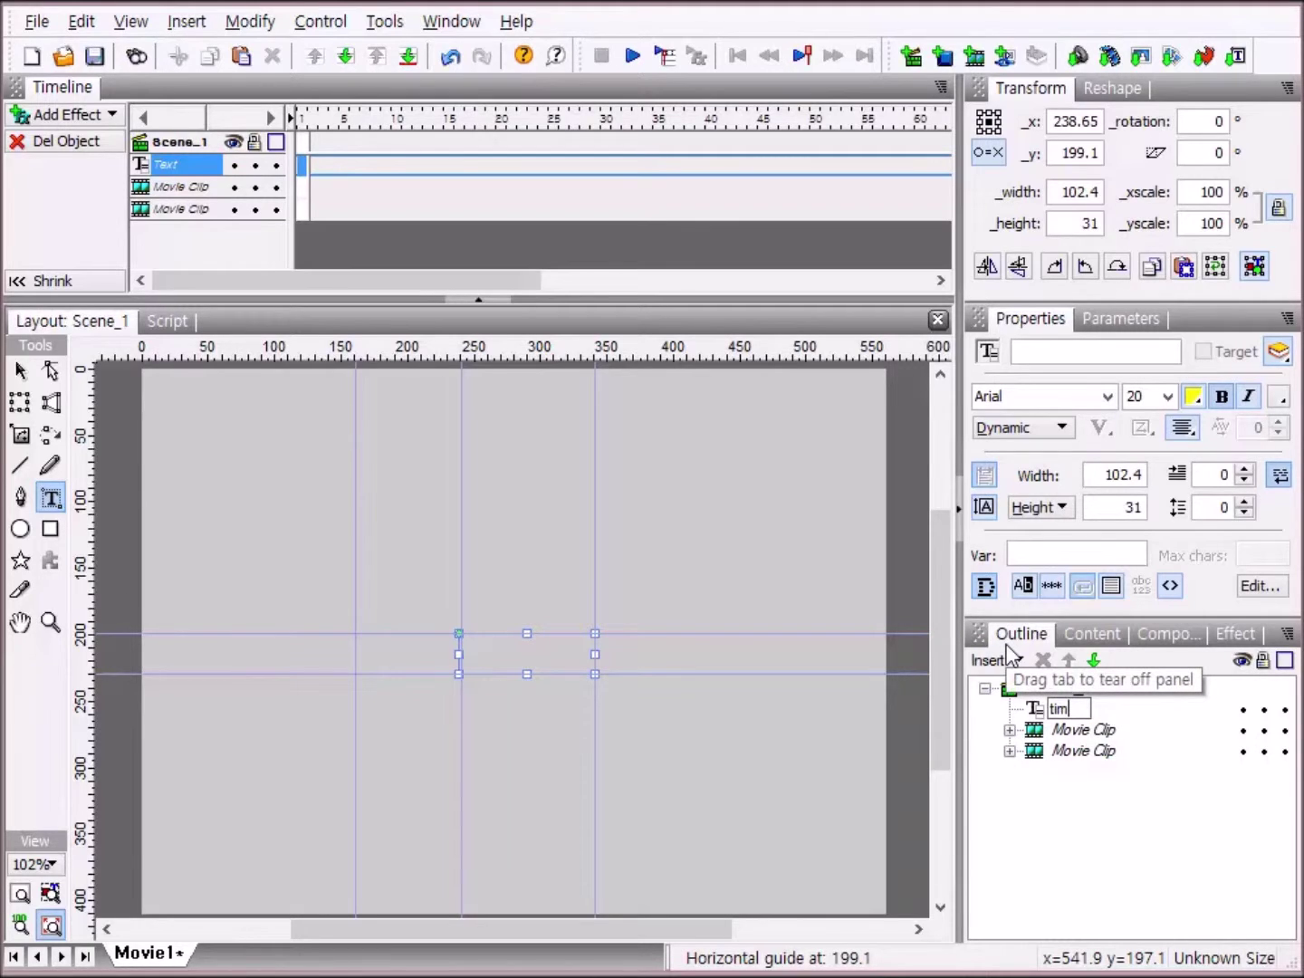
type("eF")
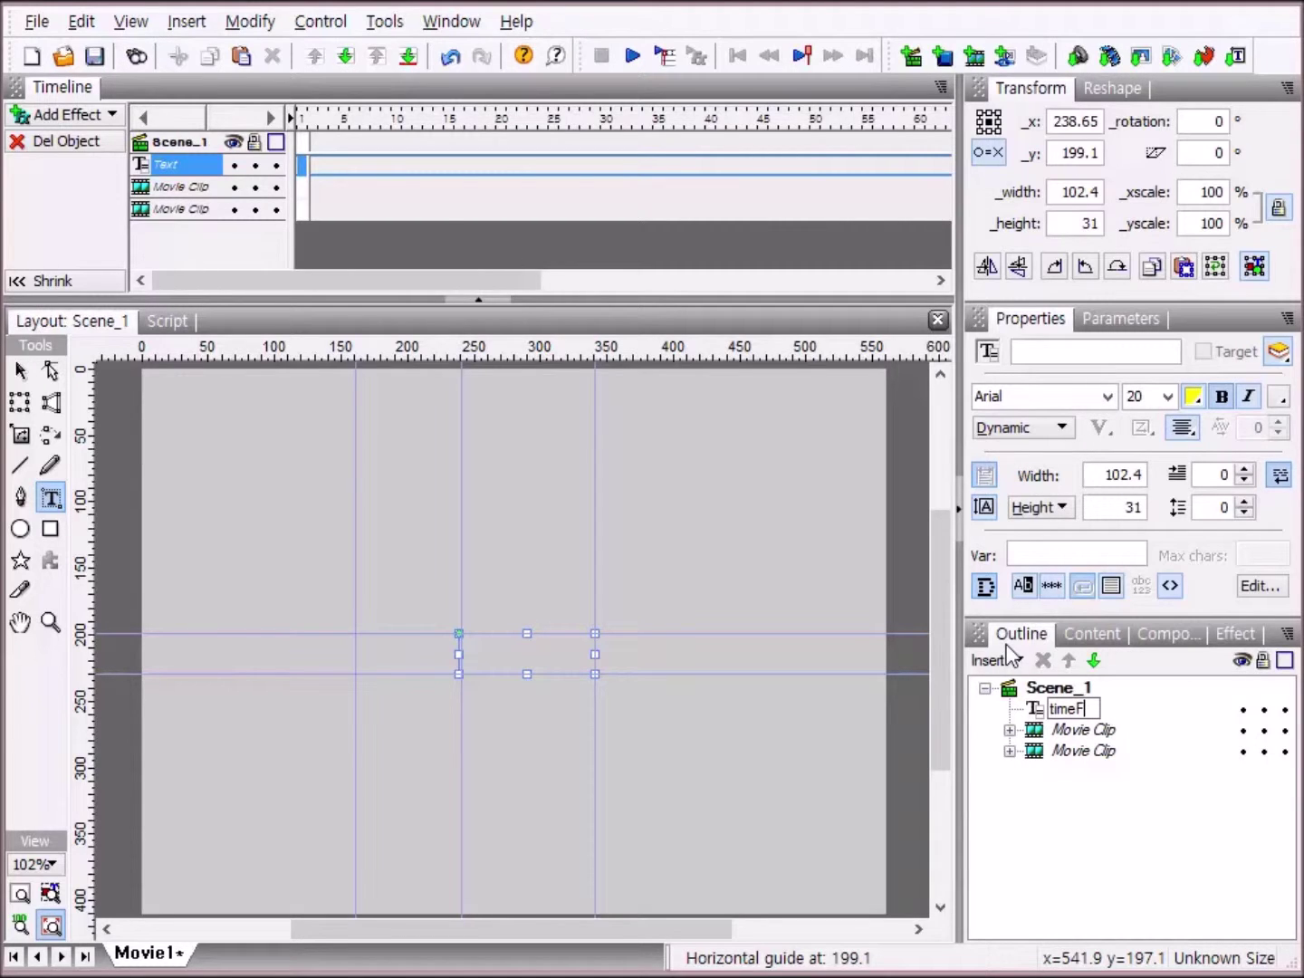
type("ield")
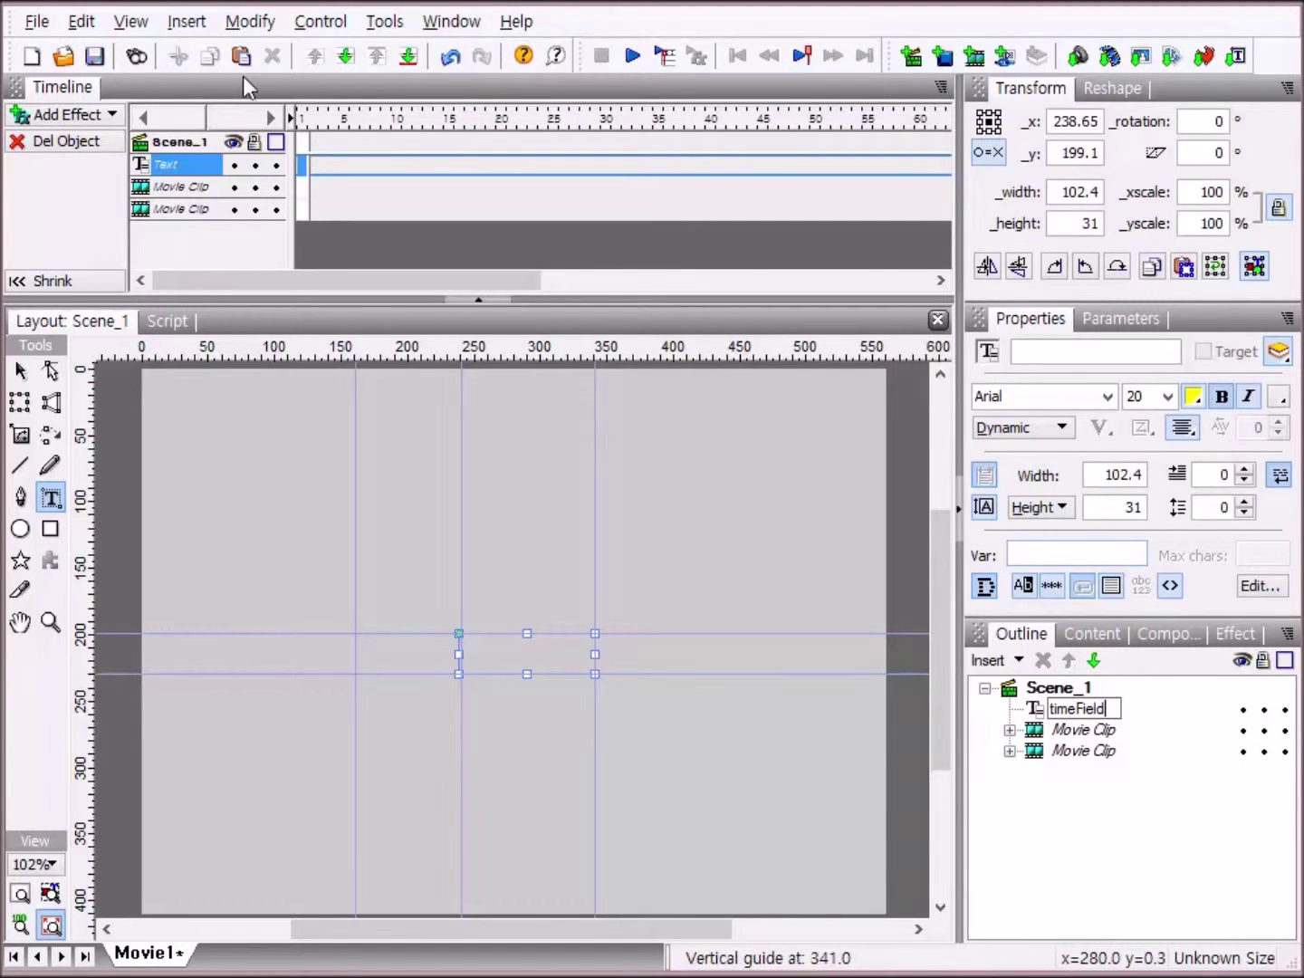
Group the timeField text object as a movie clip.
left_click(250, 20)
mouse_move(265, 96)
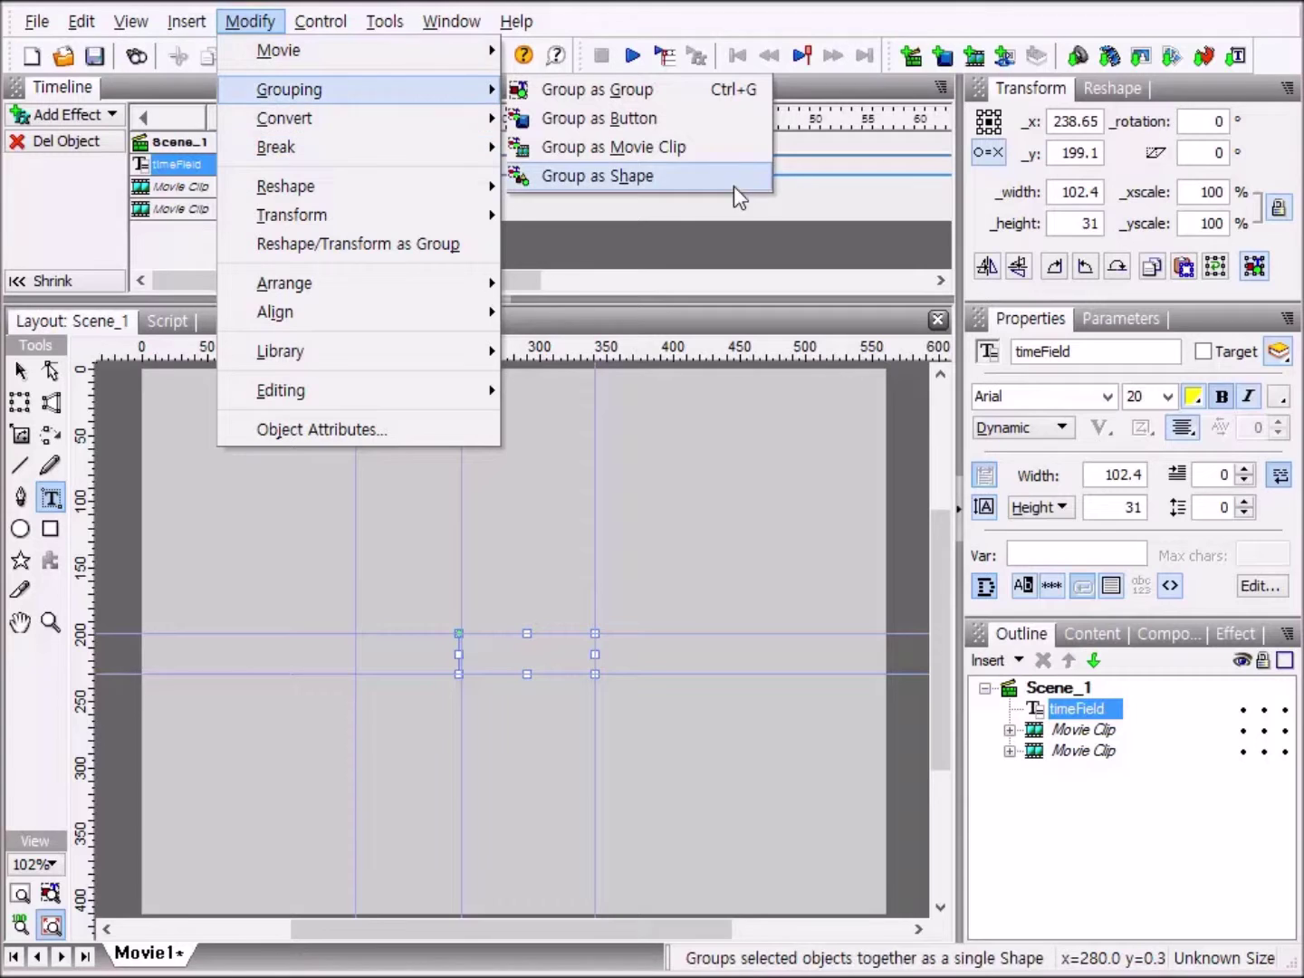
left_click(682, 148)
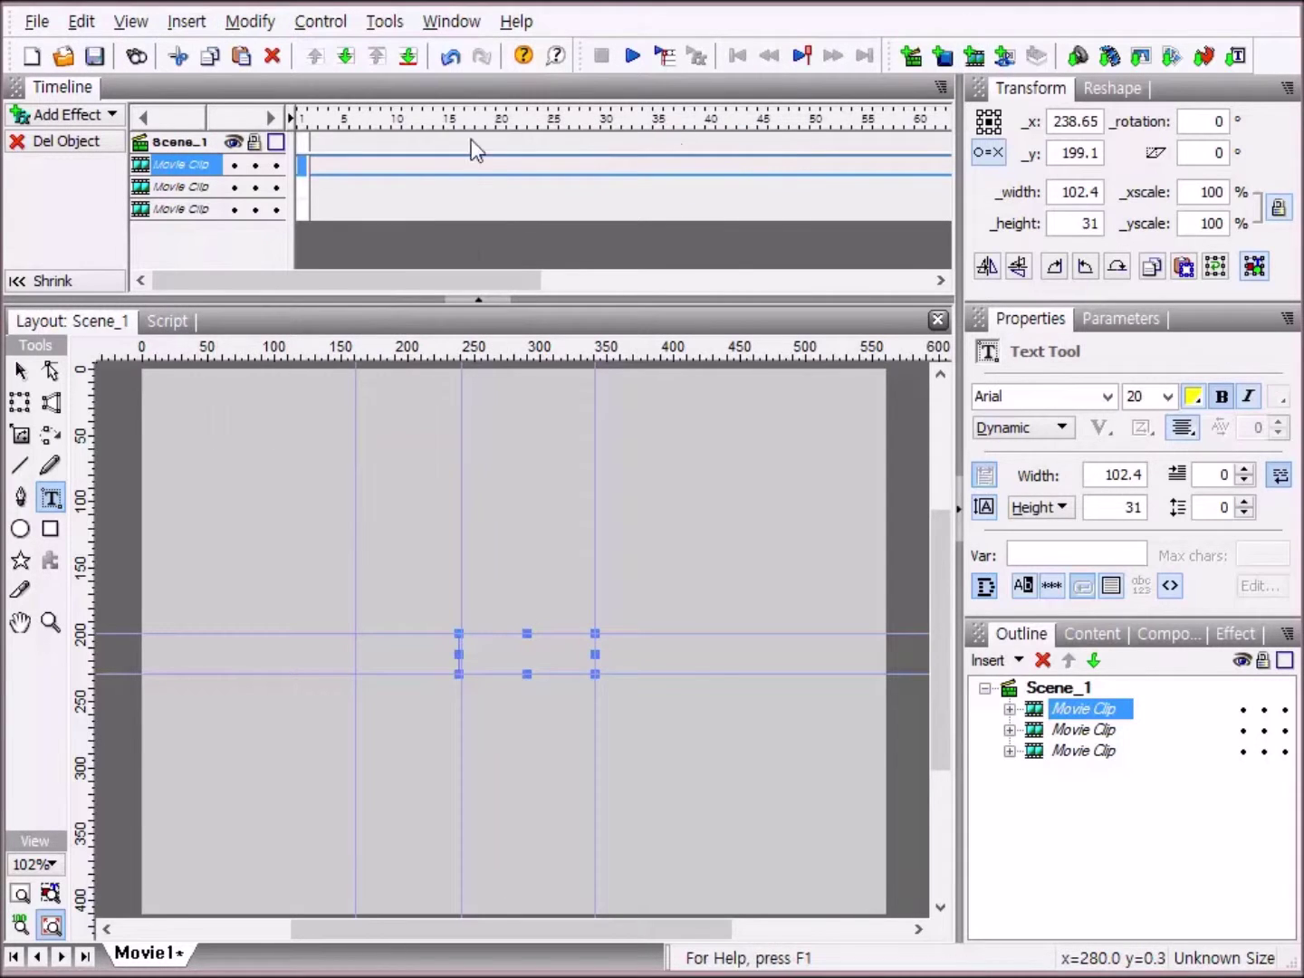
Open the third movie clip's script view and copy the section (3) timeField code from 3. 년월일 디지탈 시계 소스.gul in File Explorer.
left_click(153, 322)
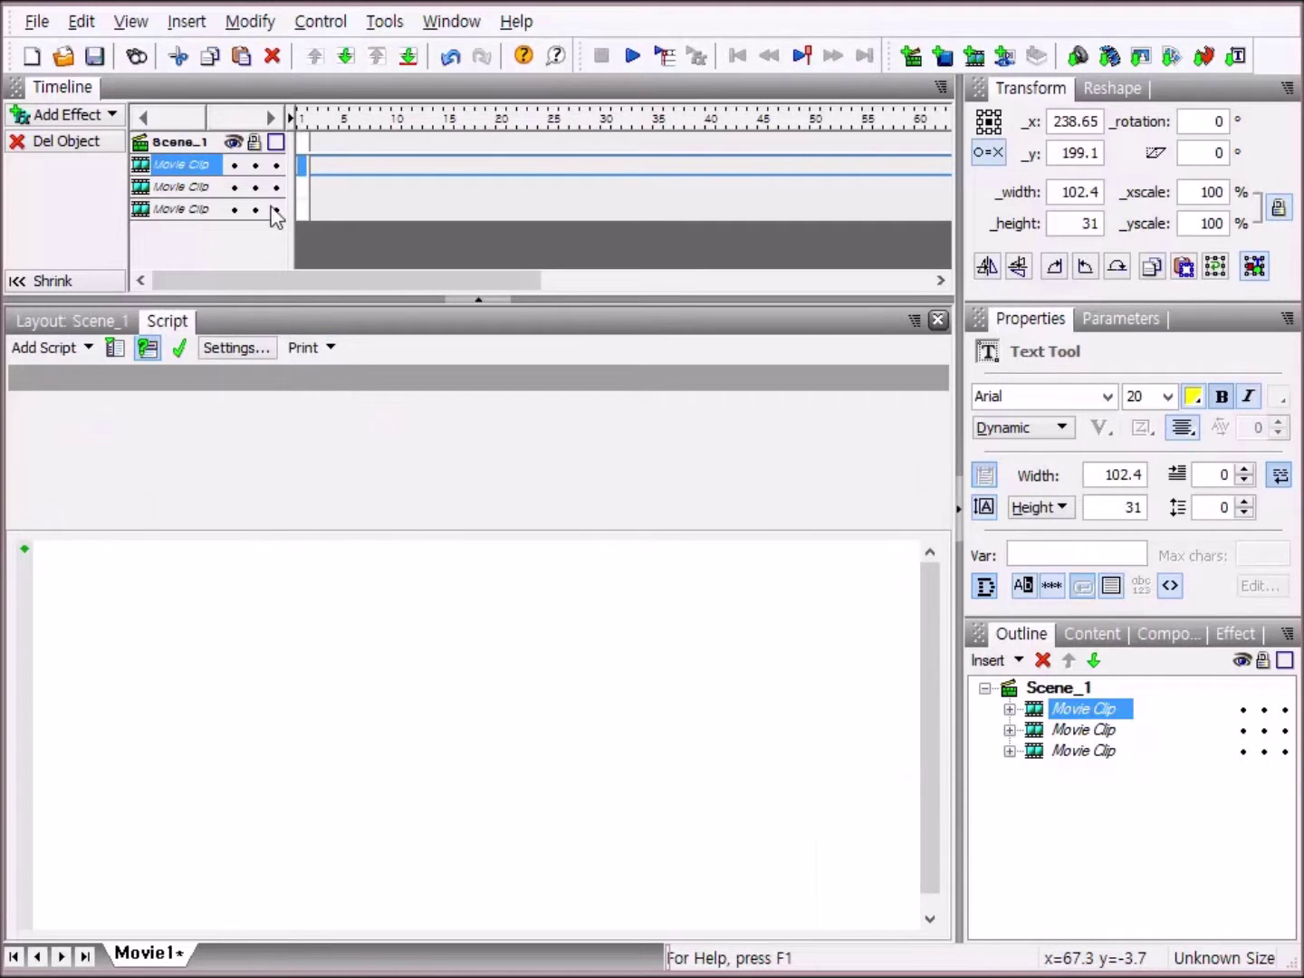
left_click(62, 53)
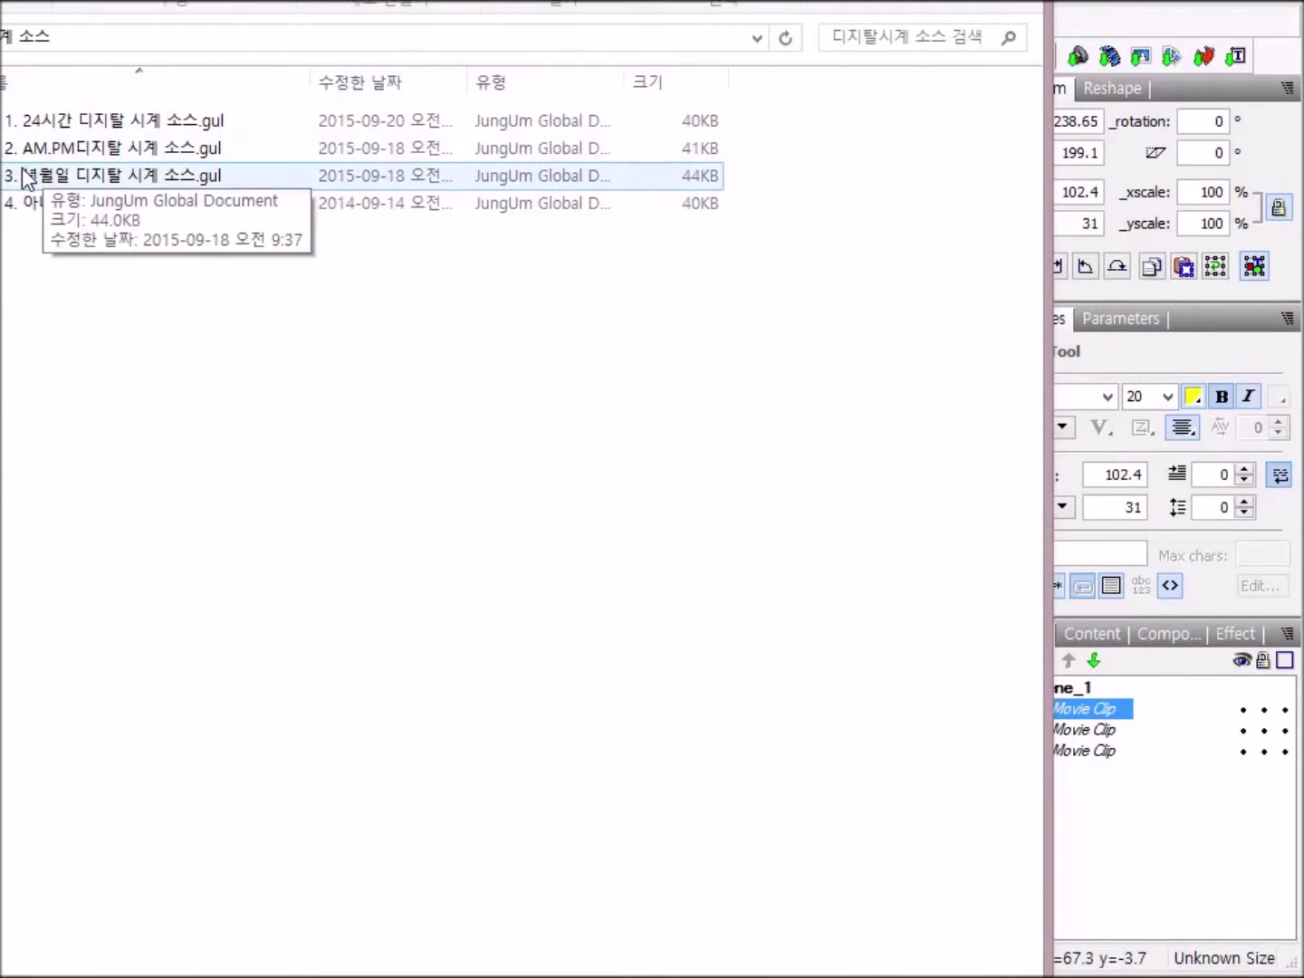
double_click(157, 178)
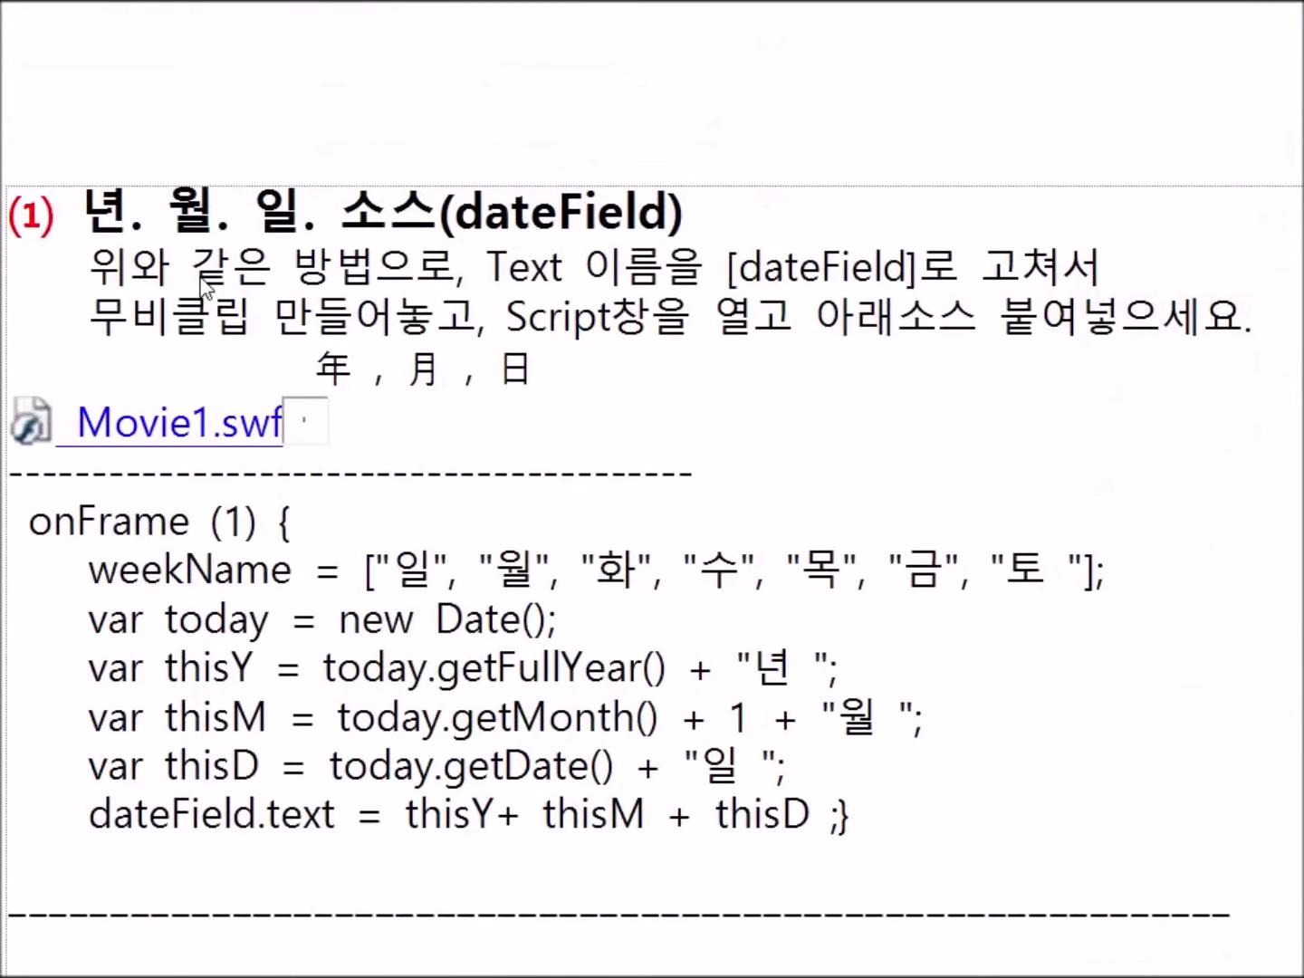
scroll(339, 215, "down", 10)
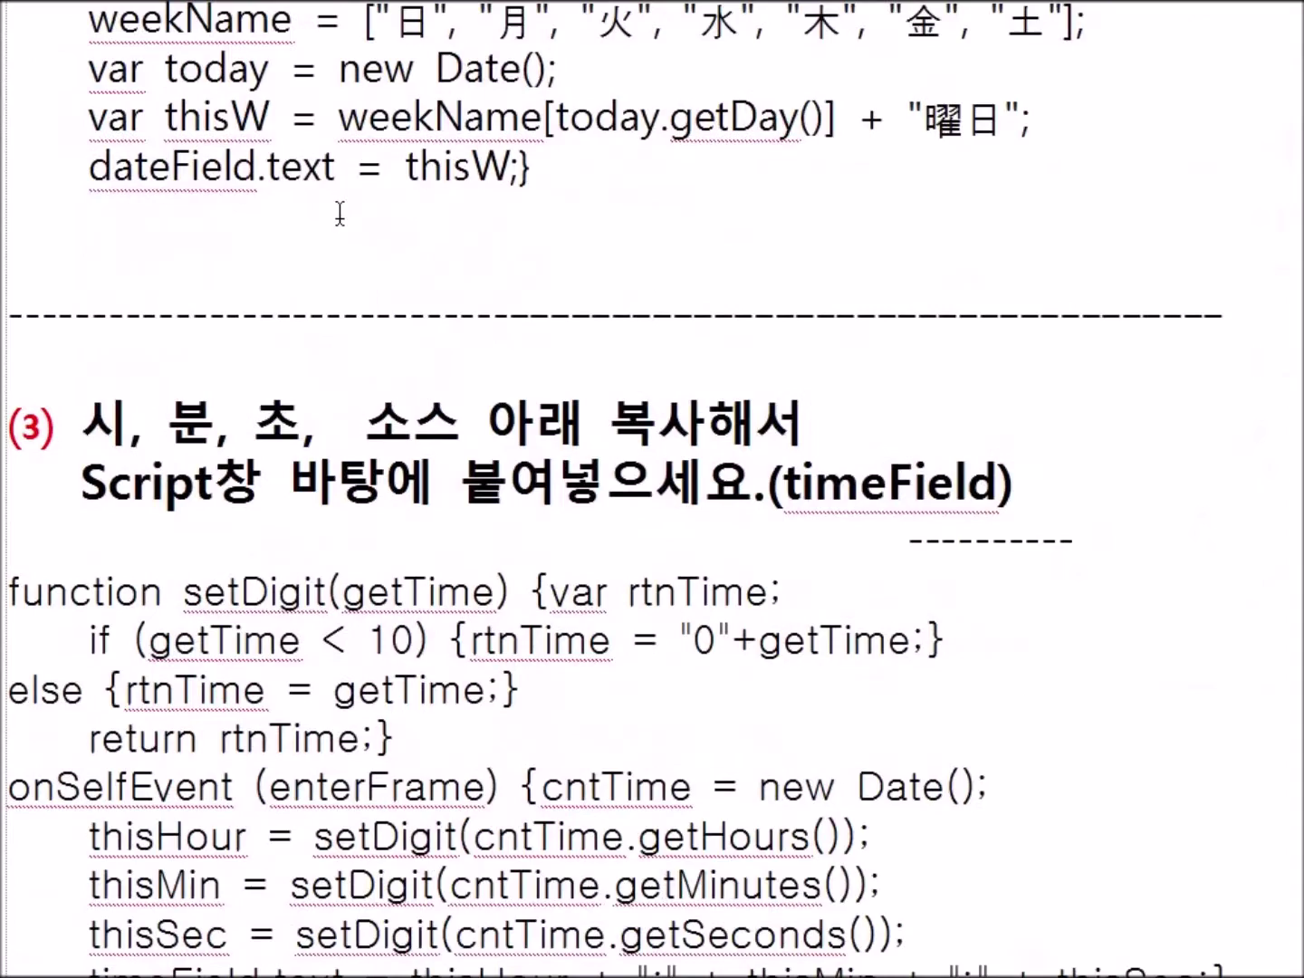
scroll(340, 215, "down", 5)
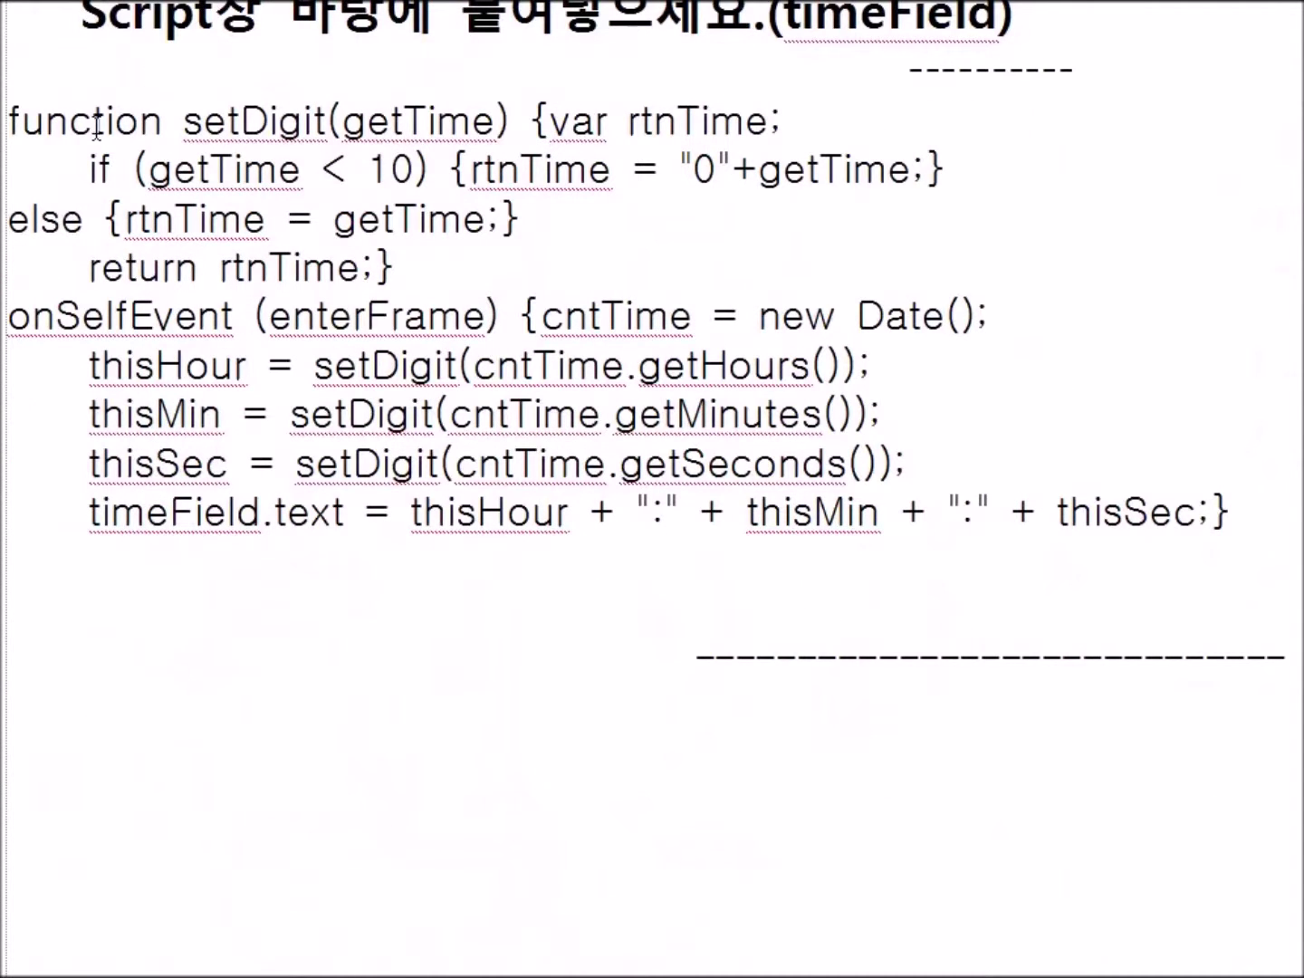
left_click_drag(4, 120, 1203, 566)
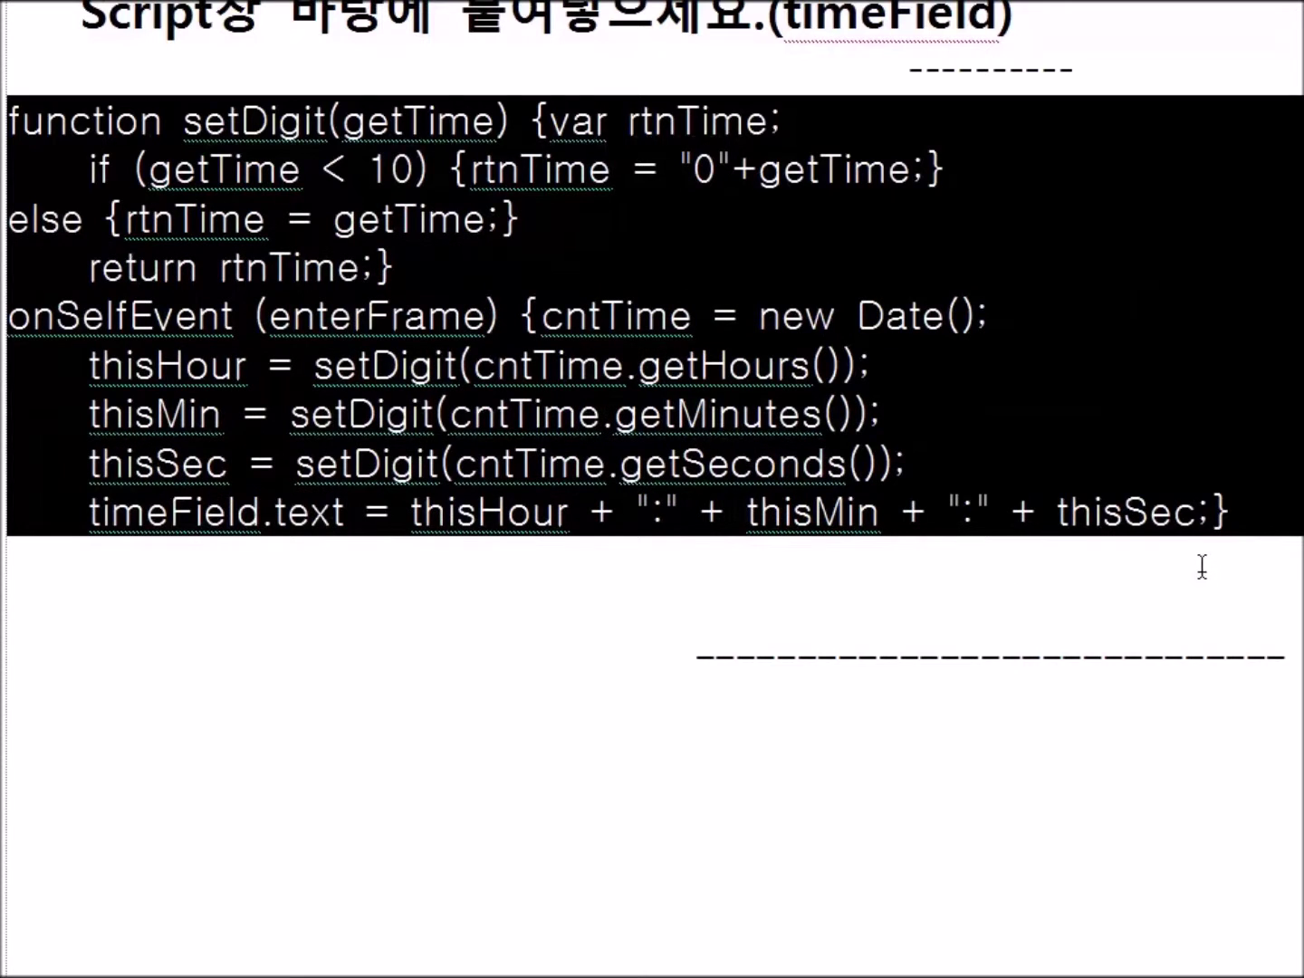
right_click(943, 289)
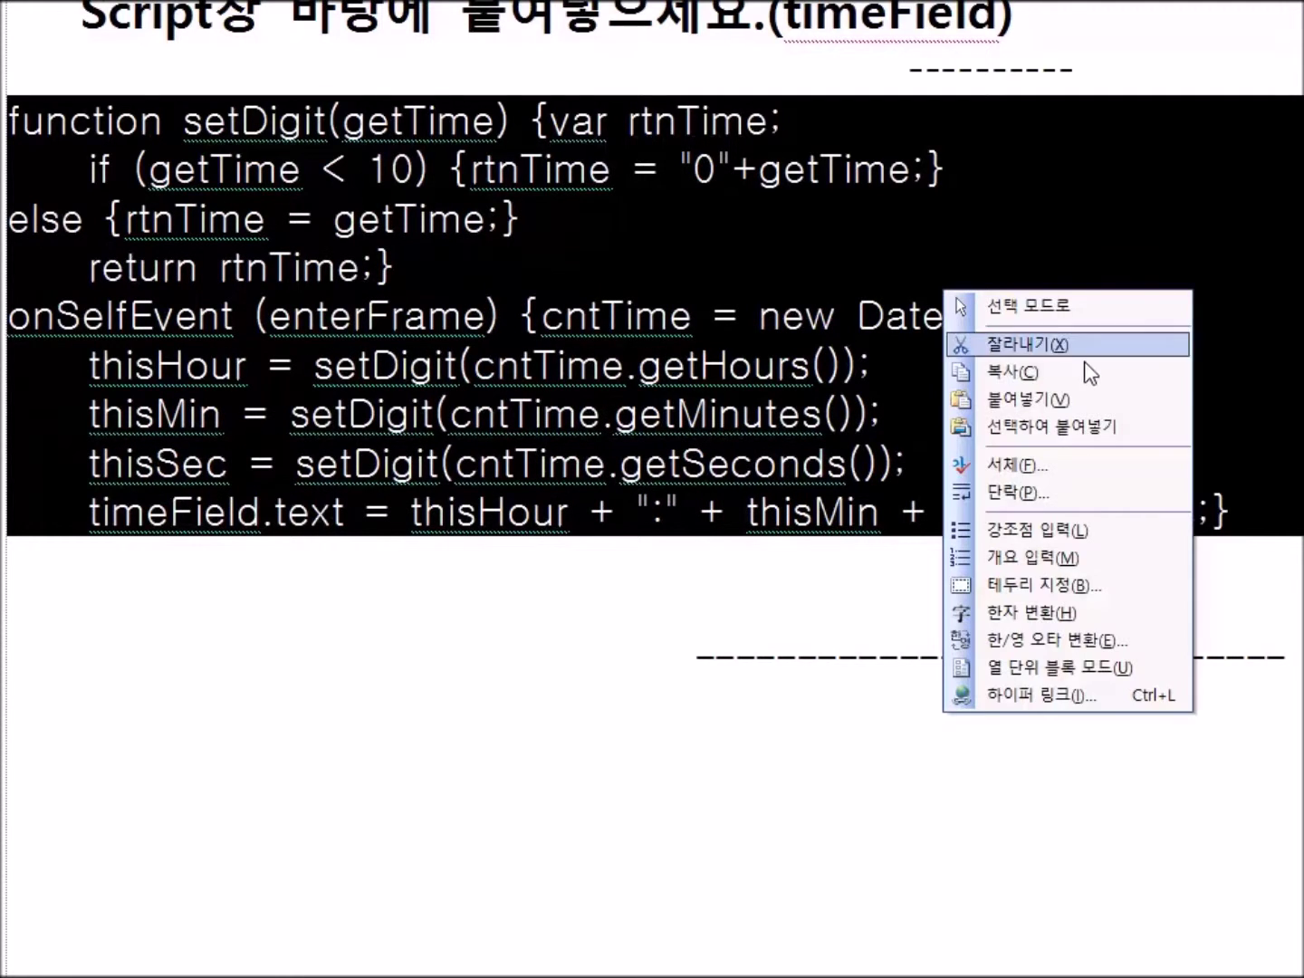
left_click(1036, 370)
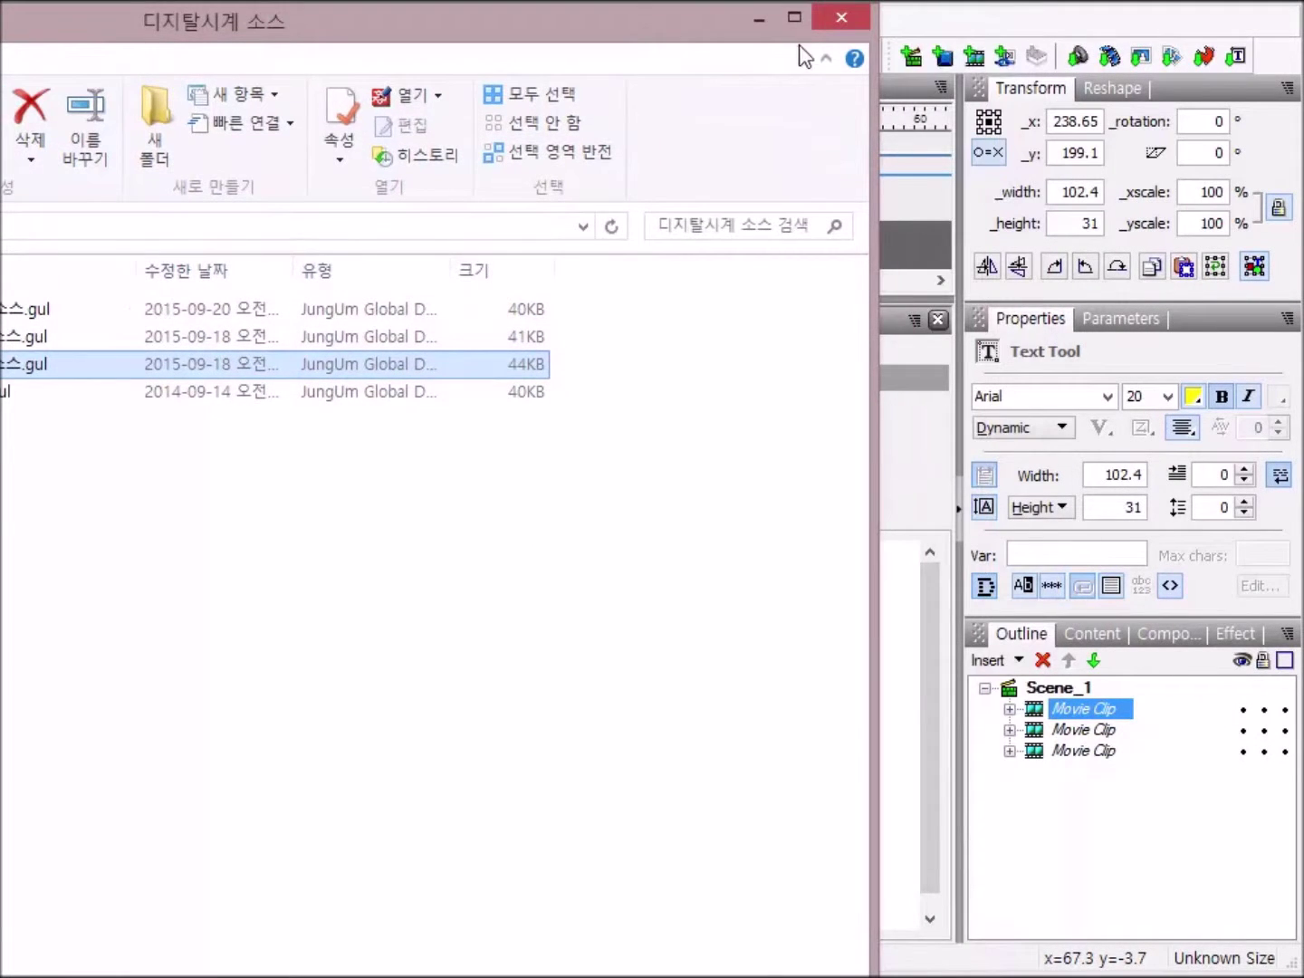
Close File Explorer, paste the time code into the timeField movie clip's script, and play the scene to preview the clock.
left_click(837, 20)
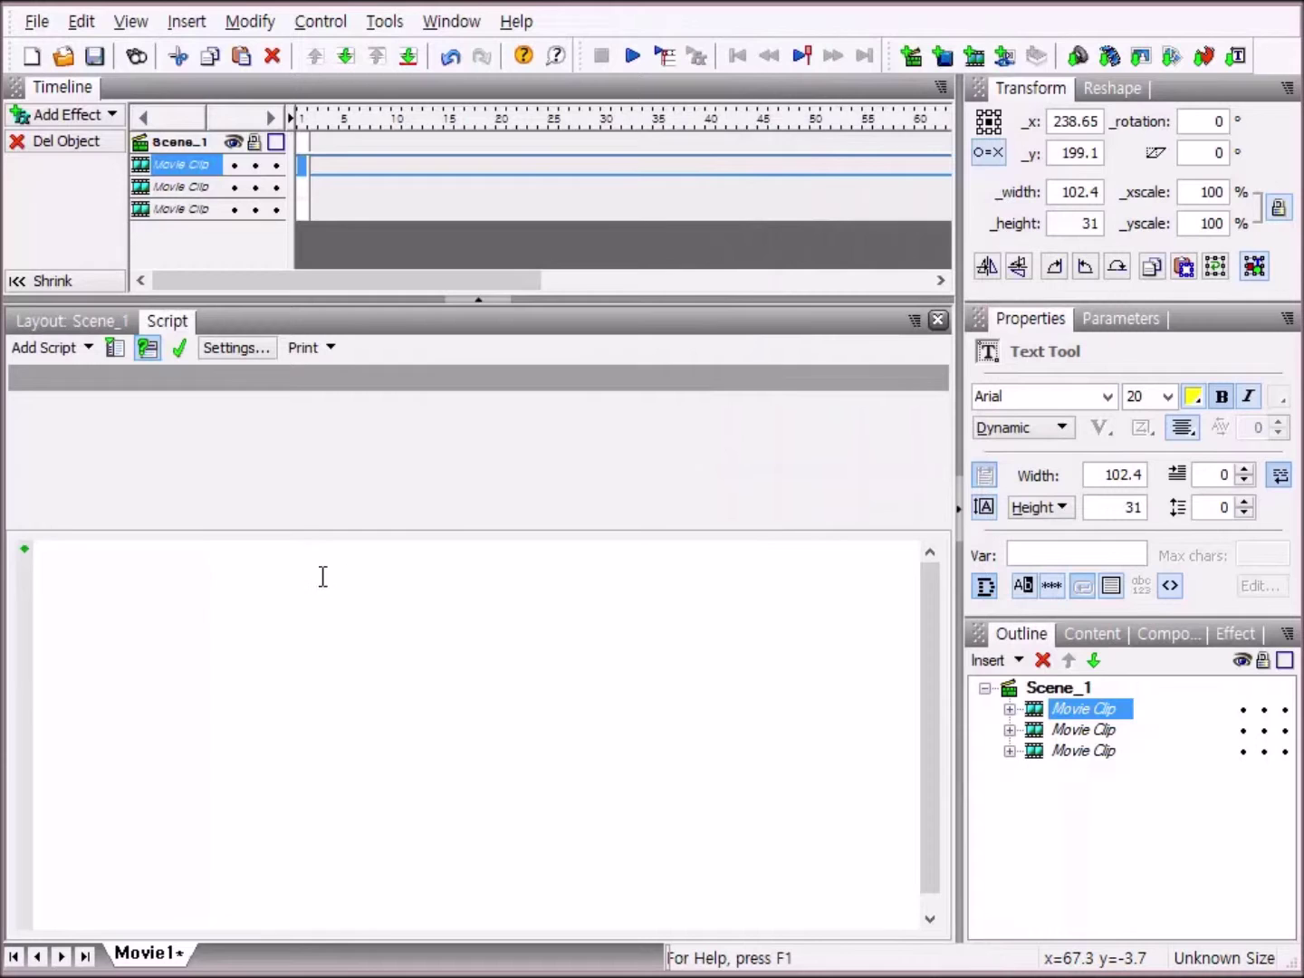
right_click(175, 574)
left_click(227, 660)
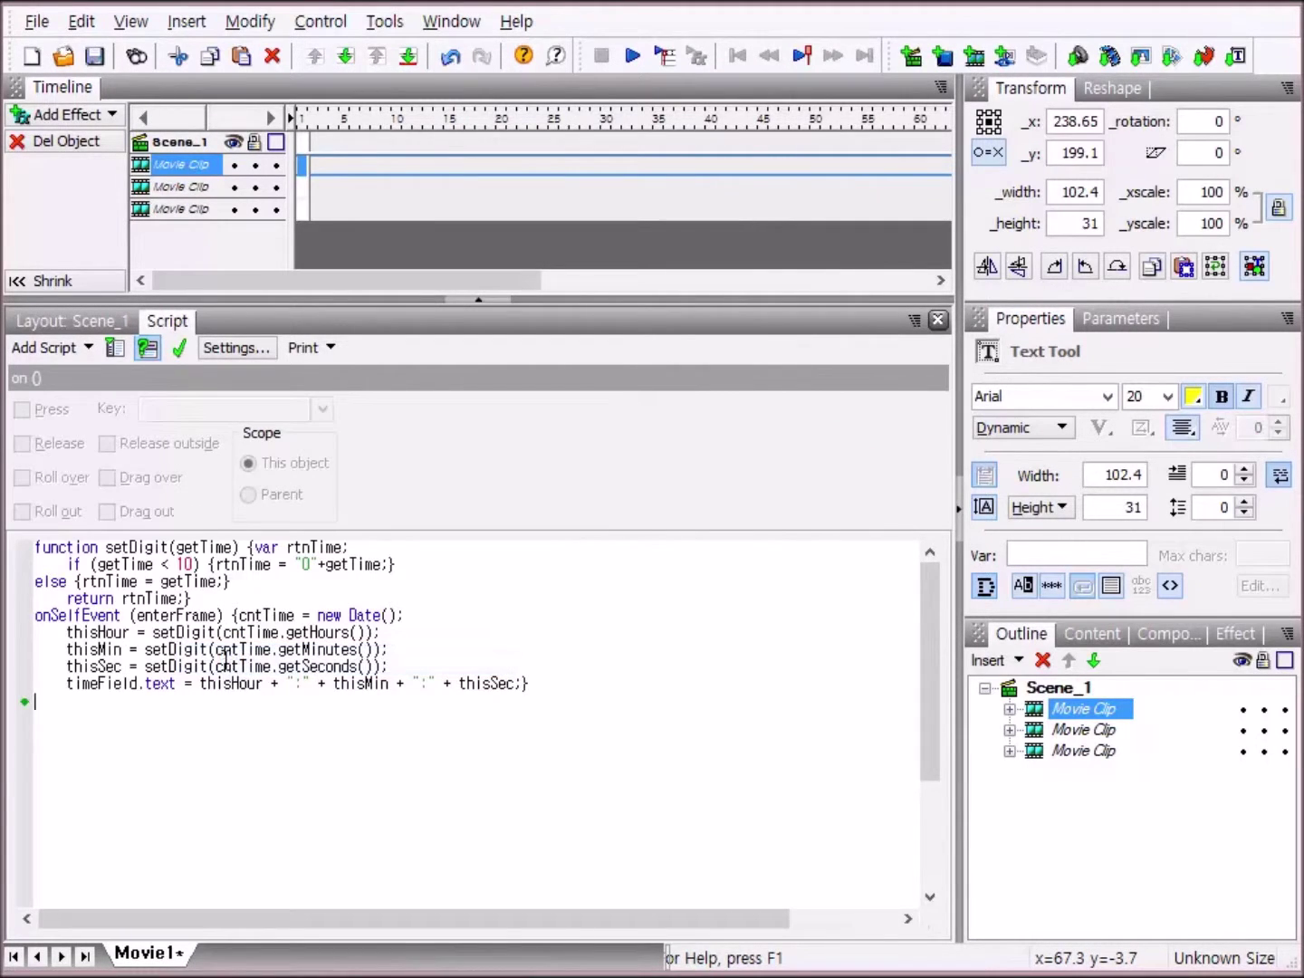
left_click(65, 320)
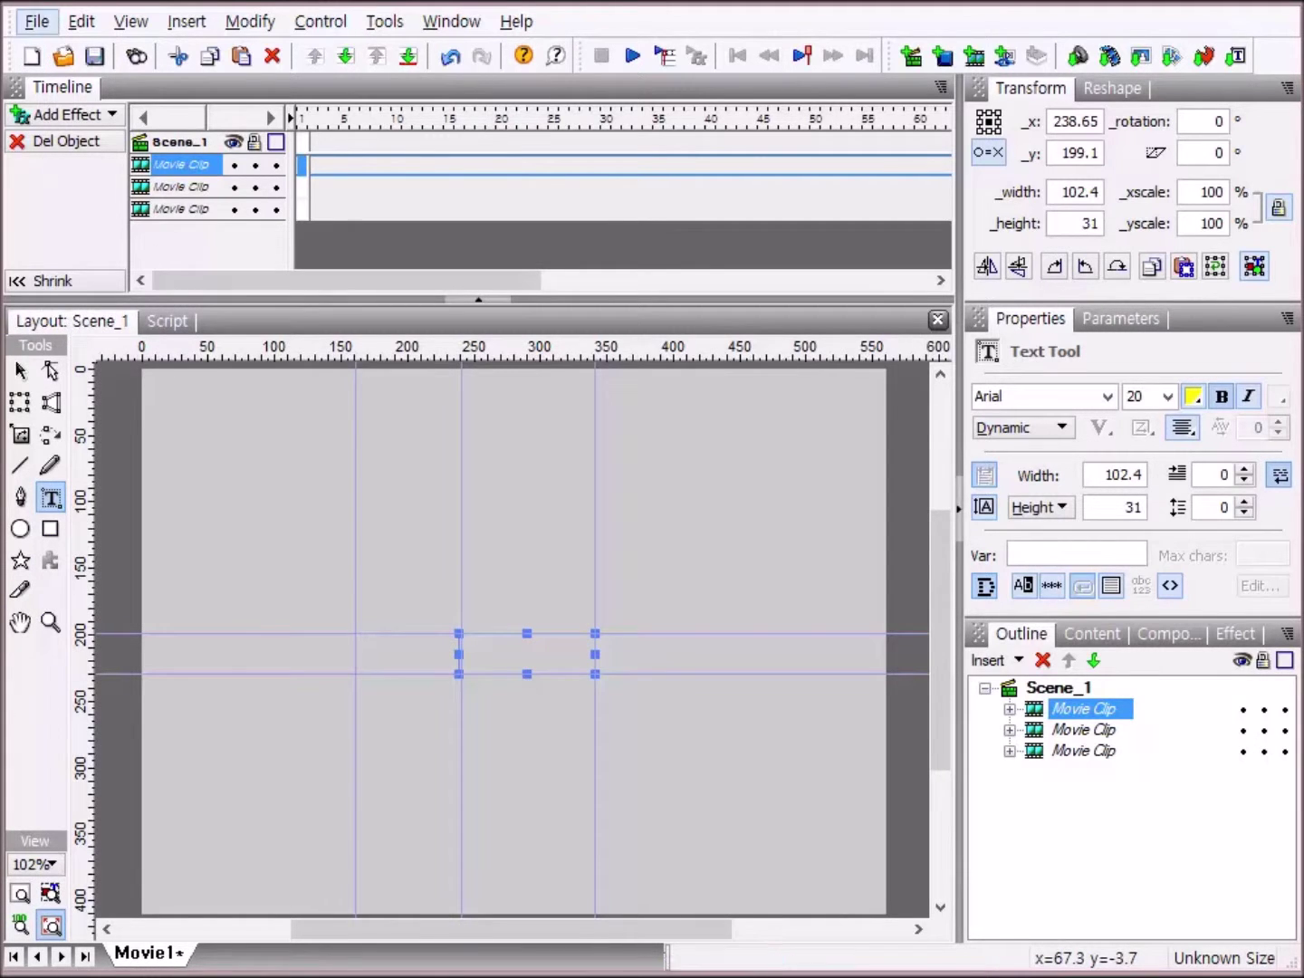
left_click(632, 57)
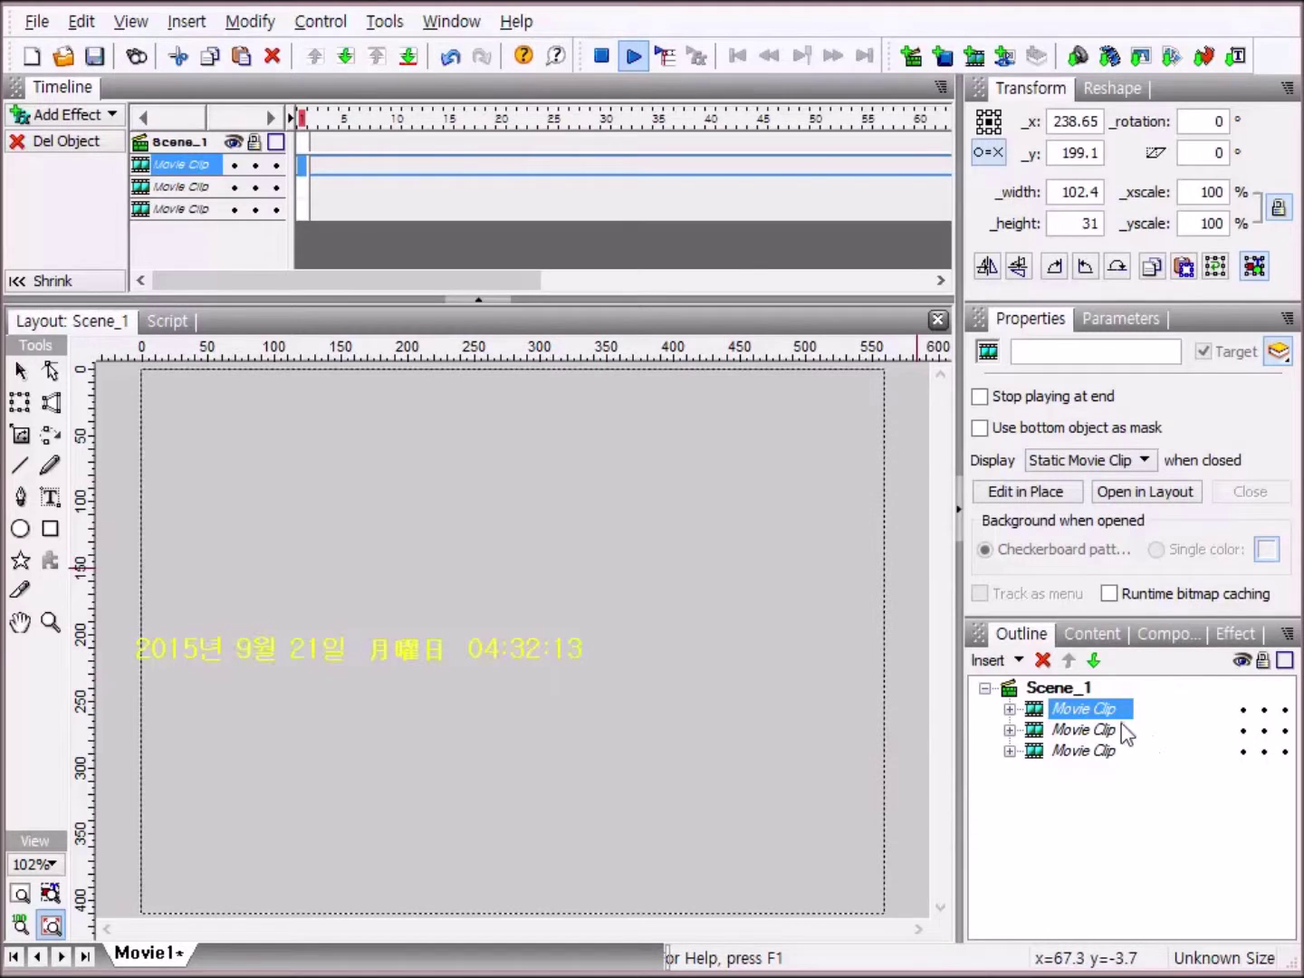
left_click(601, 57)
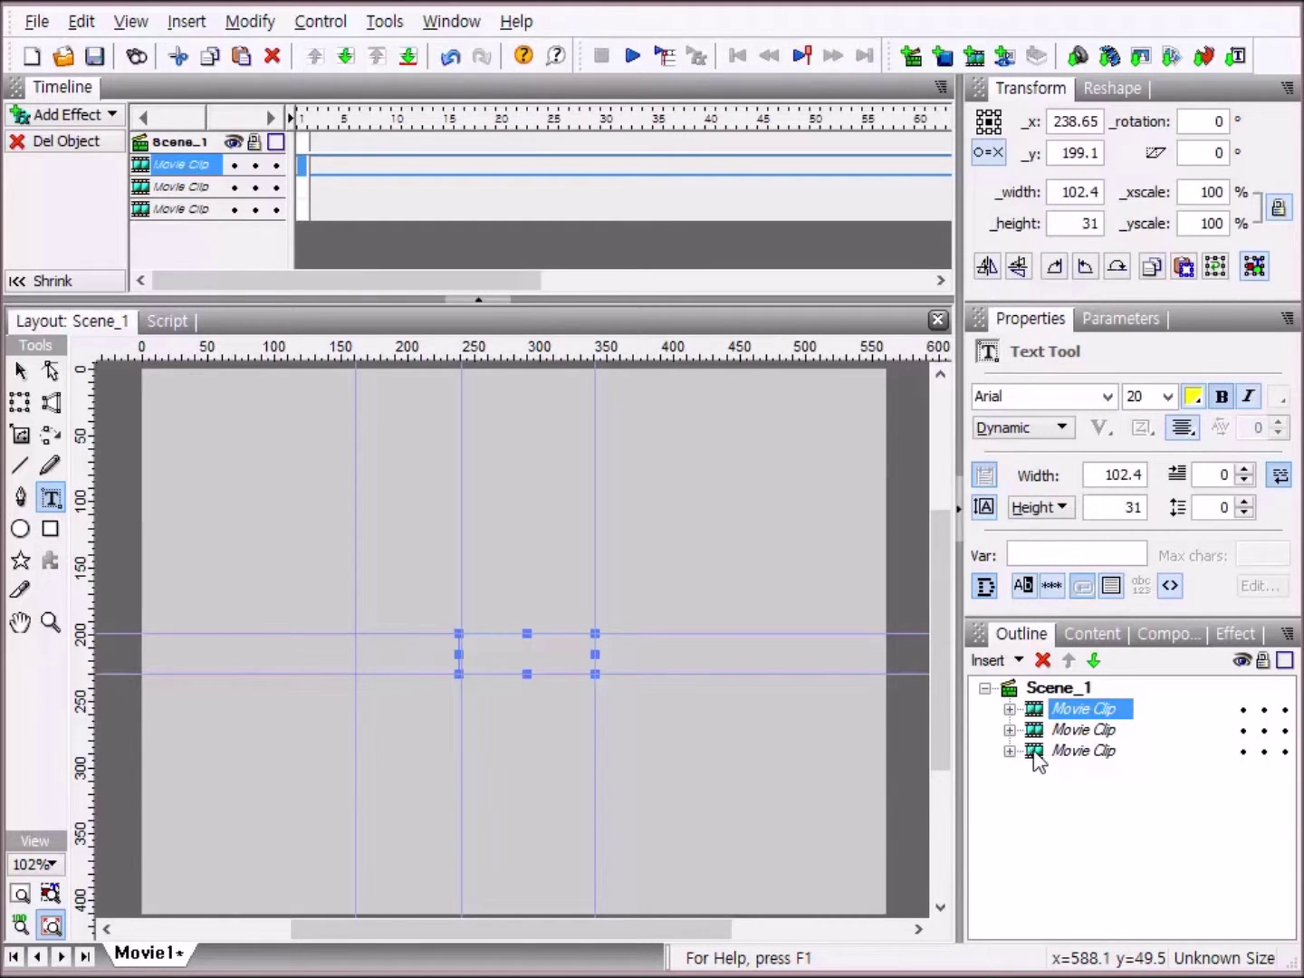
Group the three movie clips together as one movie clip and play the scene to check the combined display.
left_click(1035, 752, "shift")
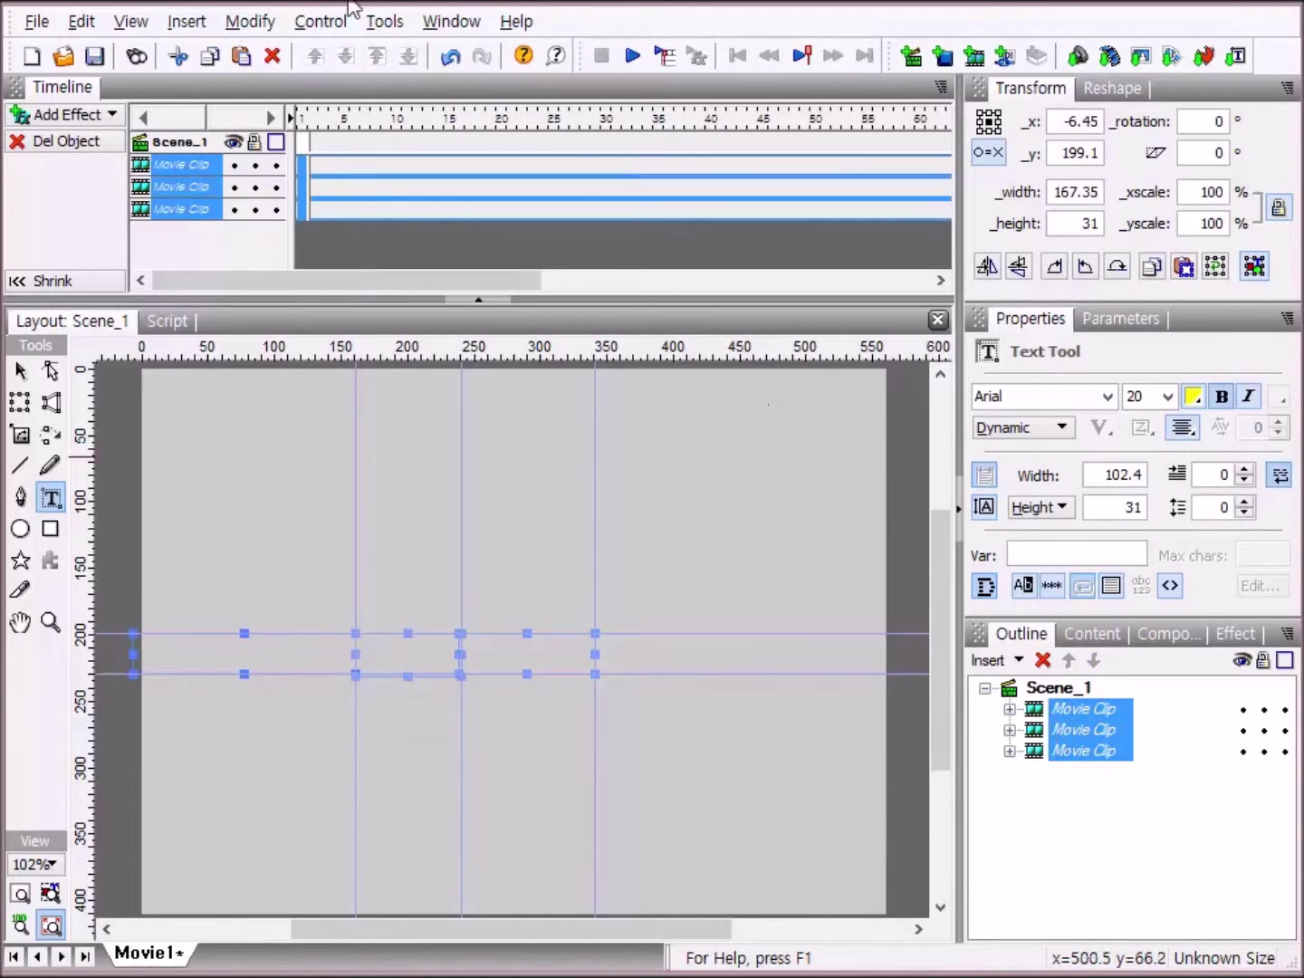
left_click(253, 23)
mouse_move(279, 91)
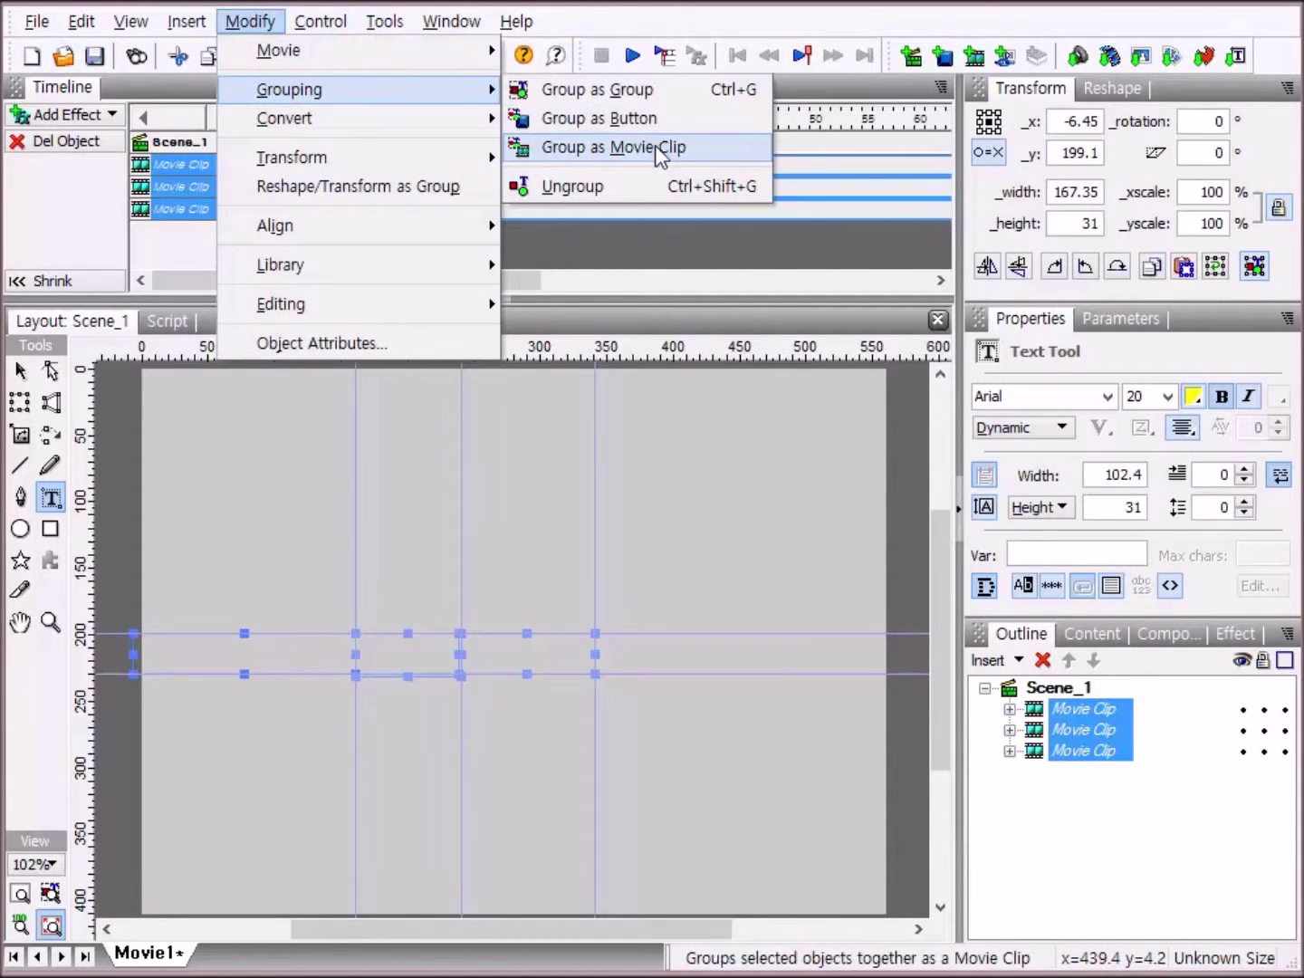
left_click(657, 145)
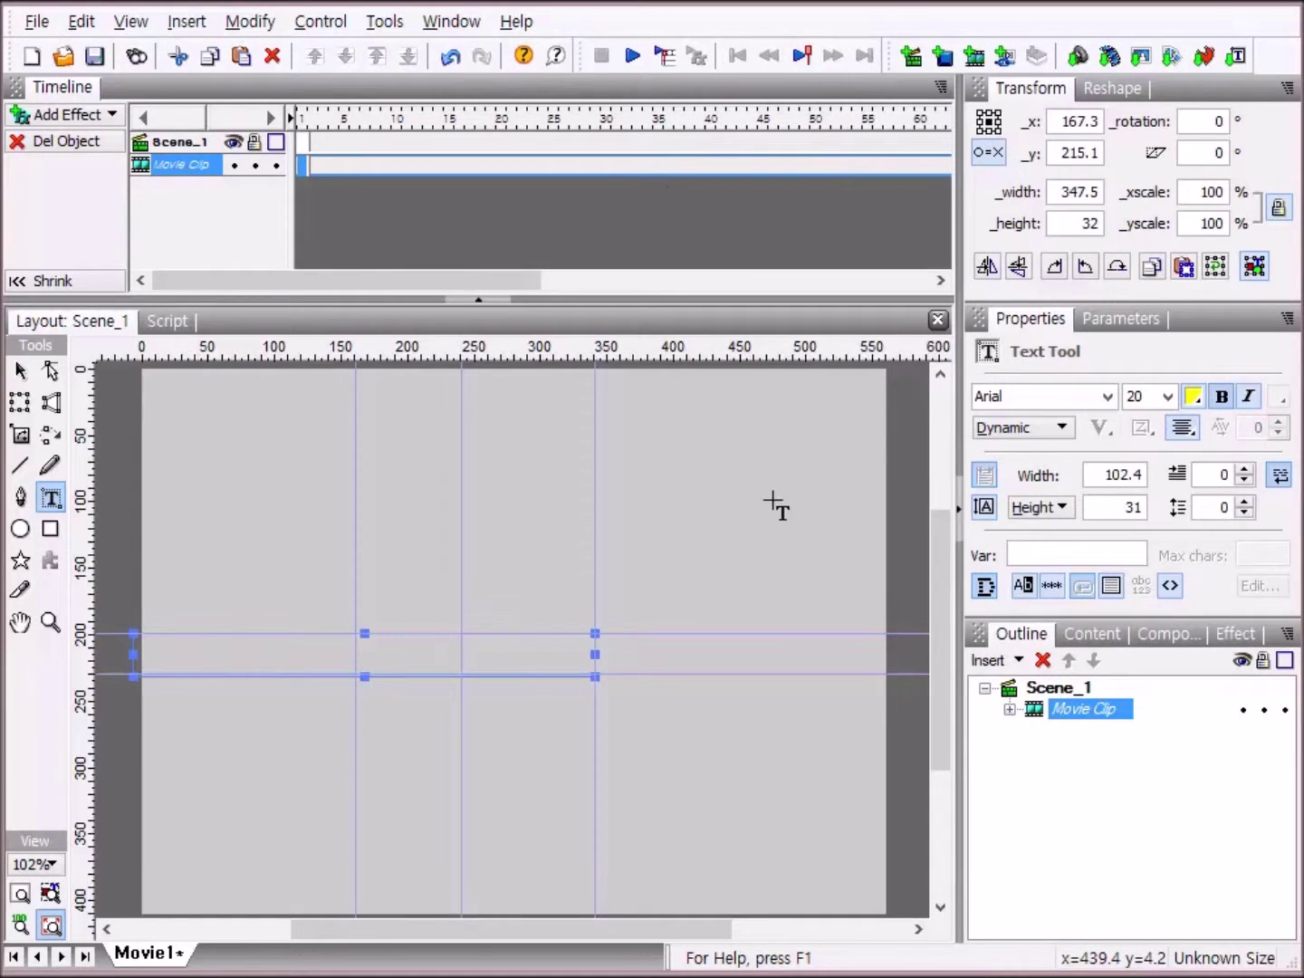
left_click(633, 56)
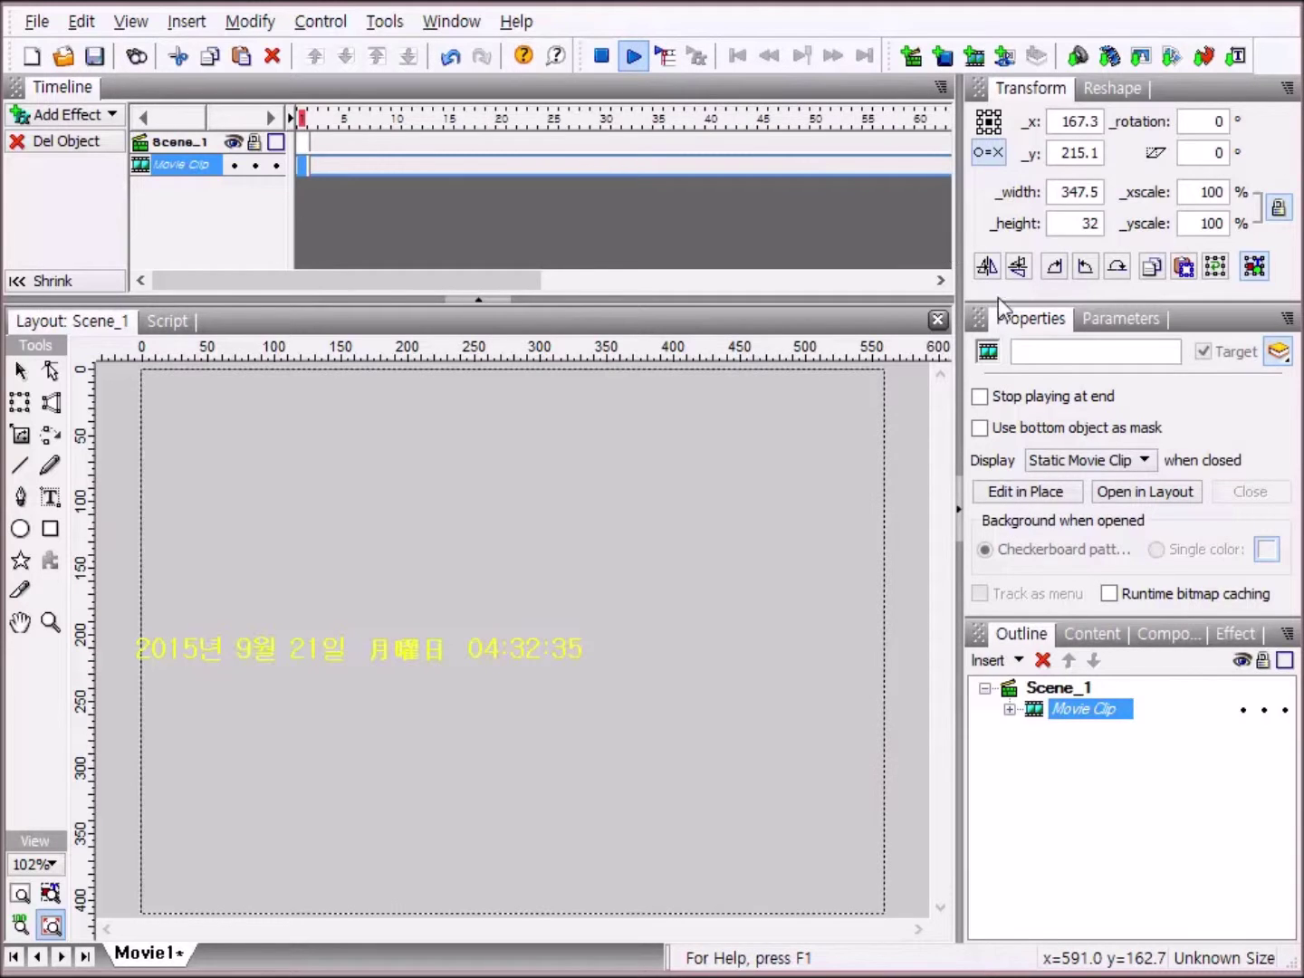
left_click(602, 57)
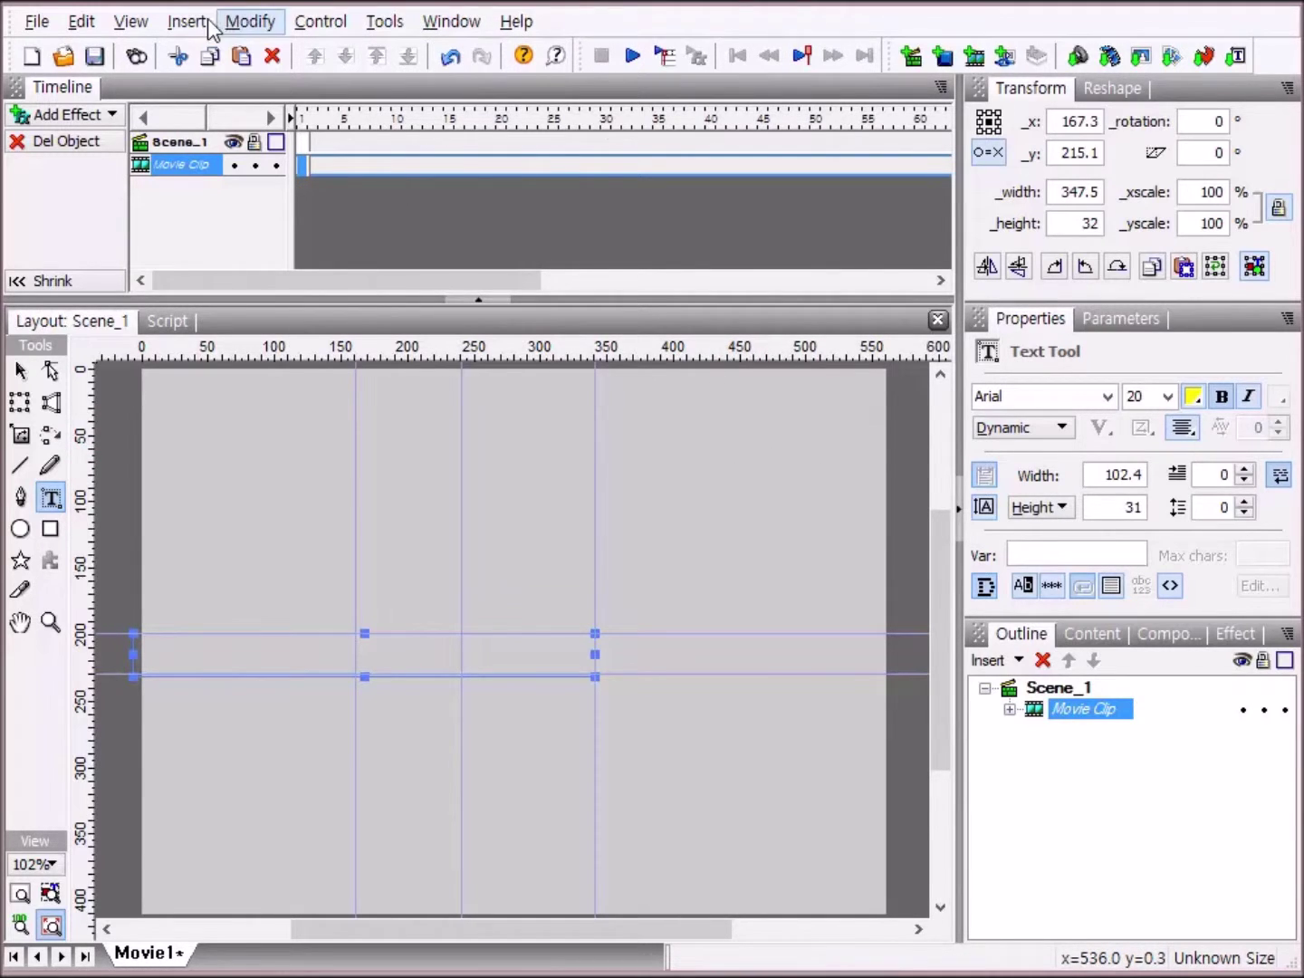
Save the movie to the desktop (바탕 화면) as a SWiSH movie named 오전오후 디지탈 시계 소스.
left_click(38, 21)
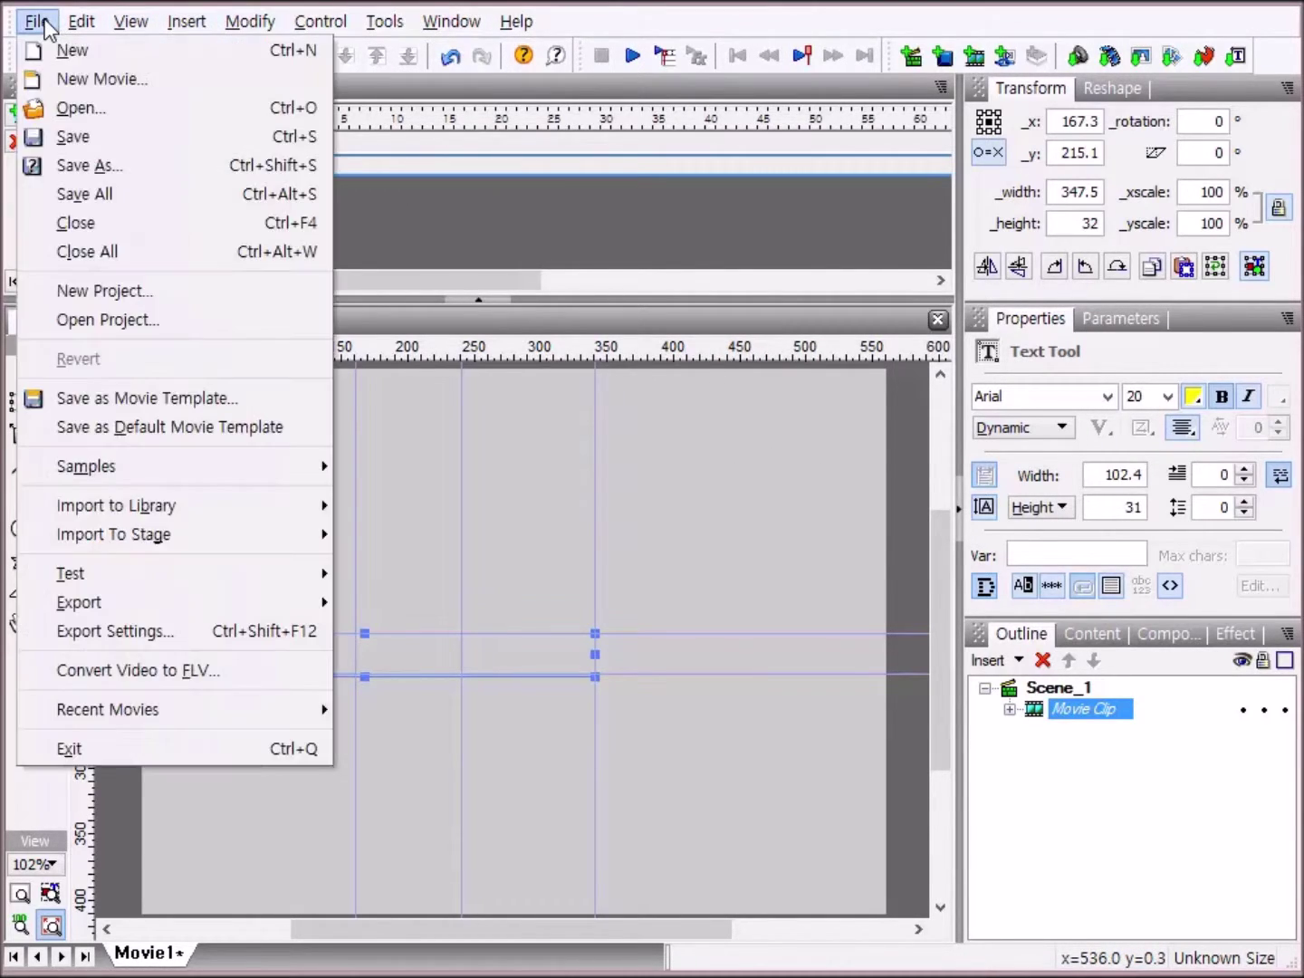
left_click(65, 167)
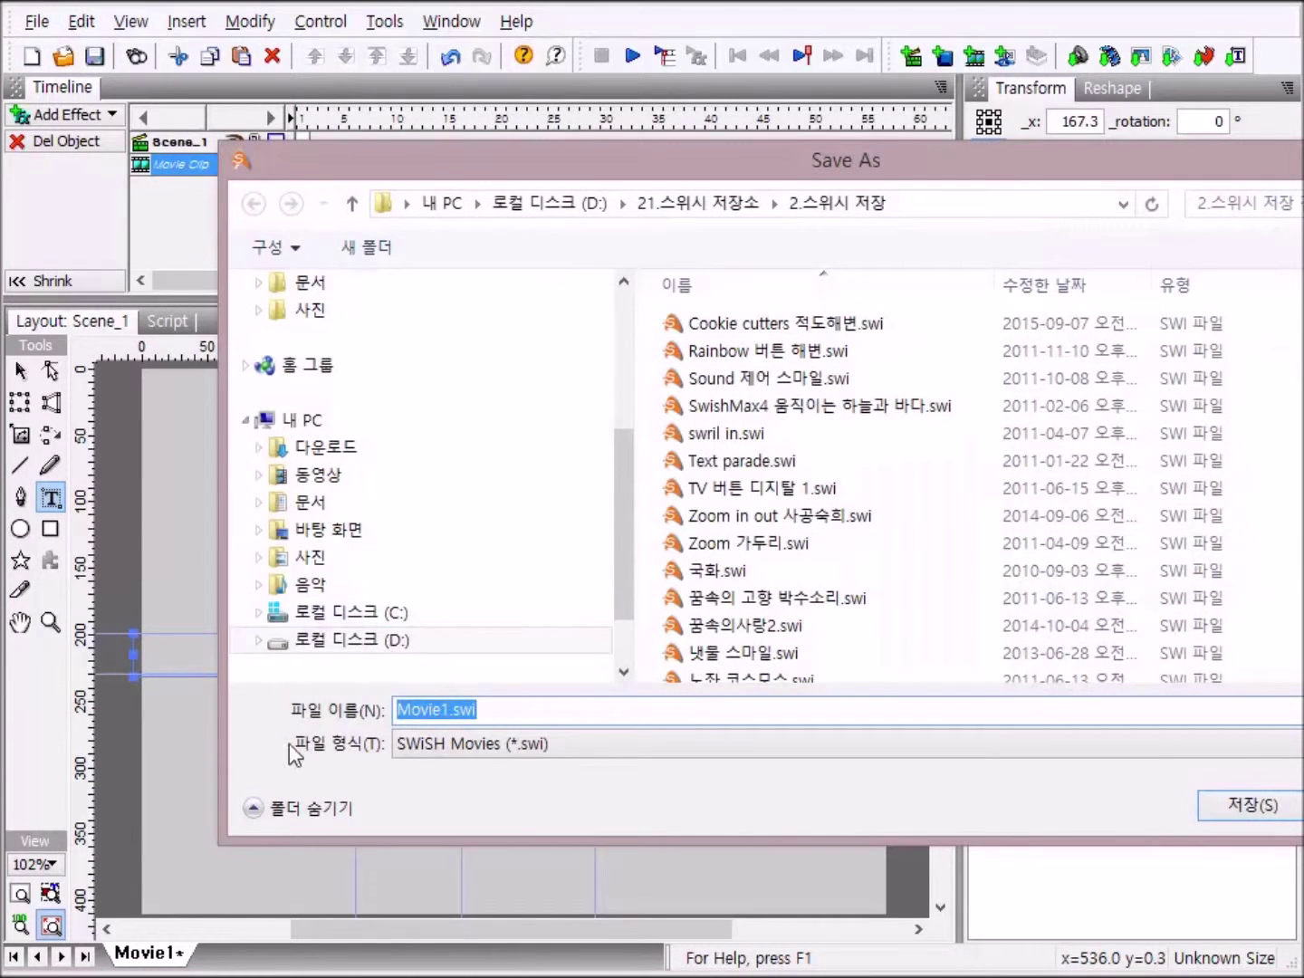
left_click(313, 532)
double_click(498, 718)
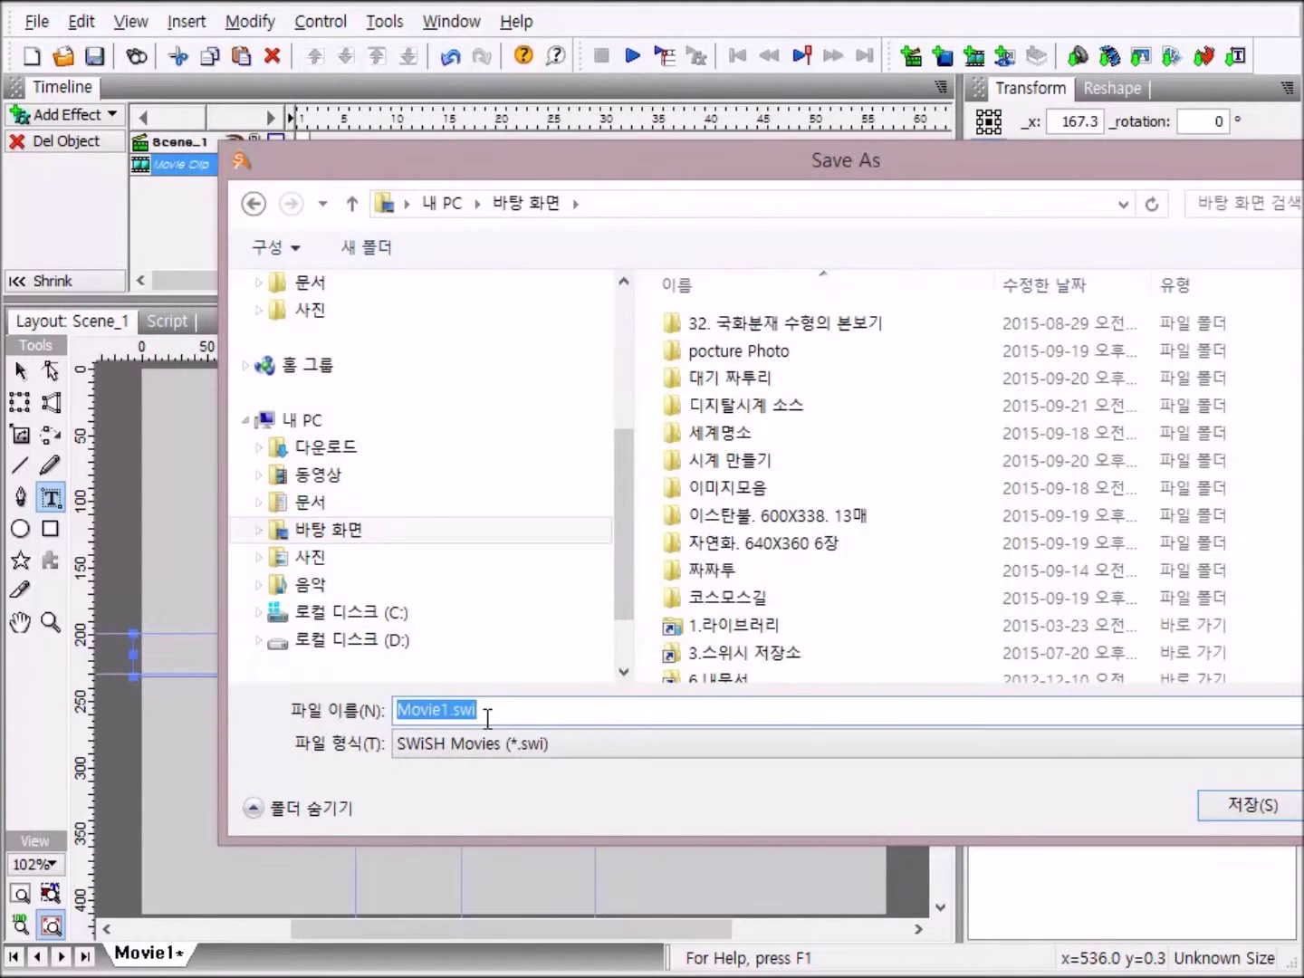
key("BackSpace")
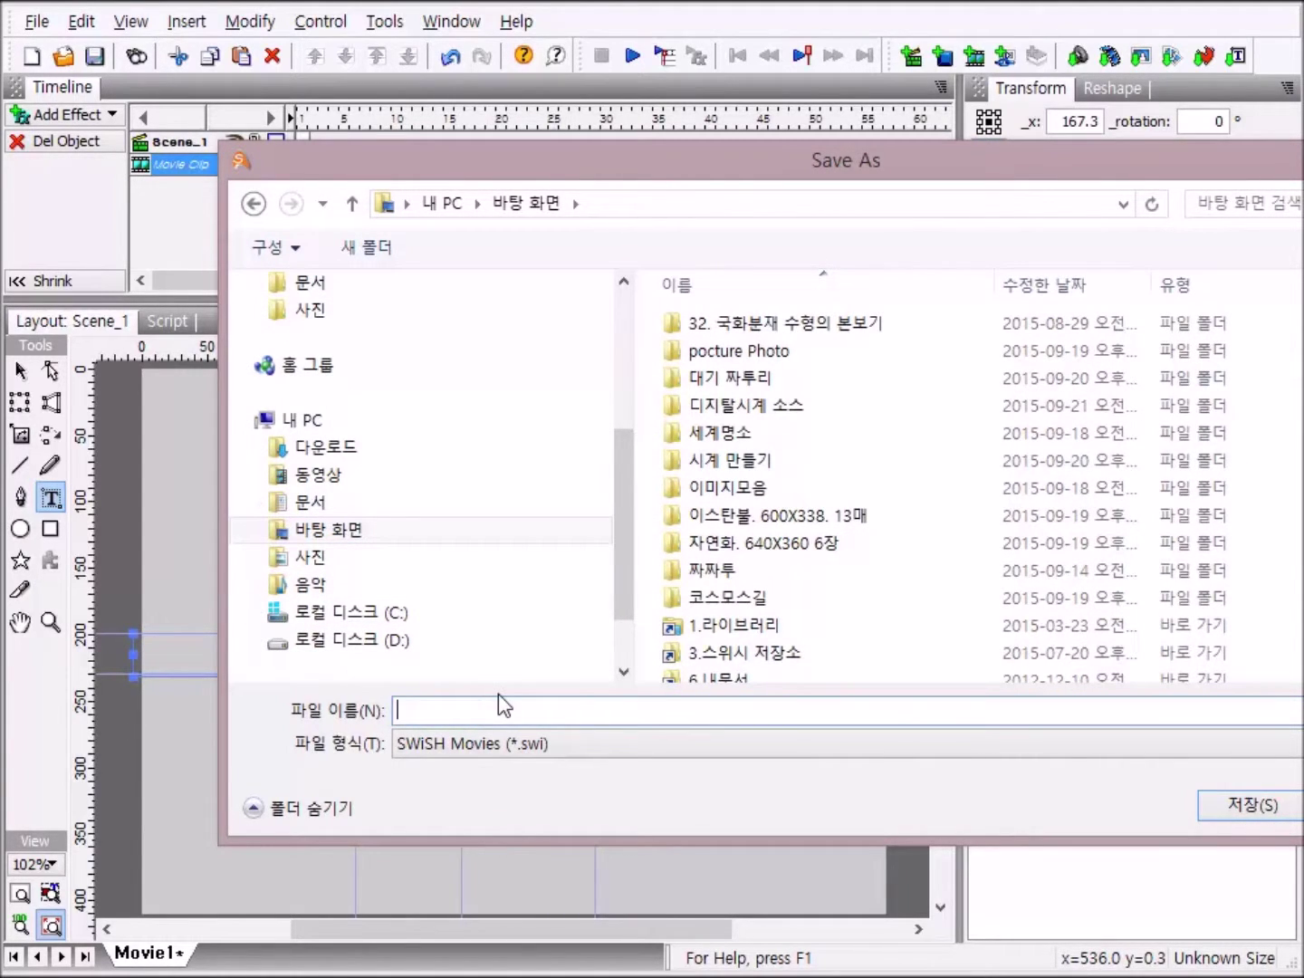
type("오")
type("전오")
type("후")
type(" 디지ㅅ")
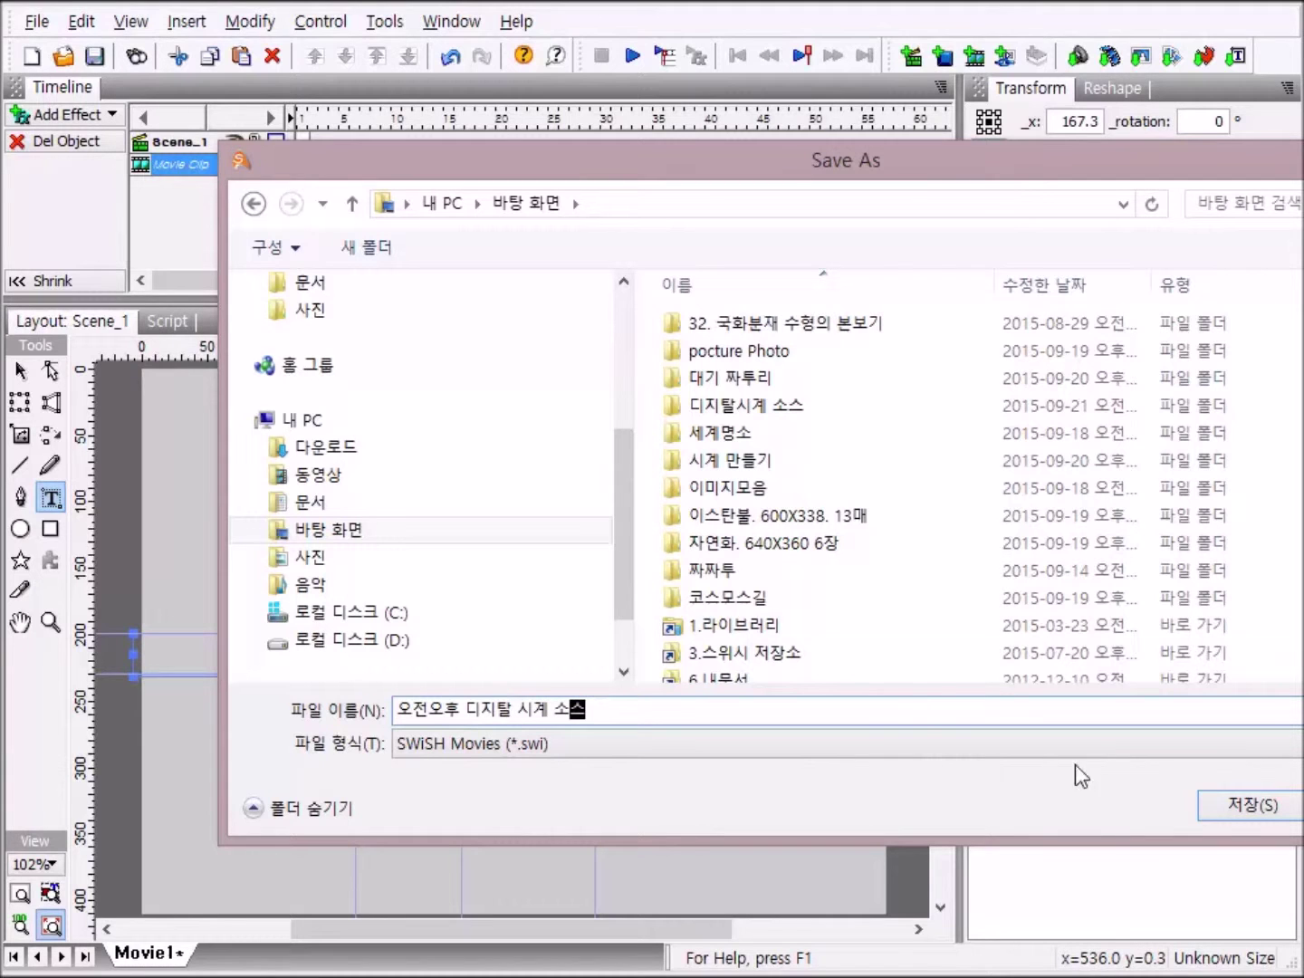
left_click(1239, 804)
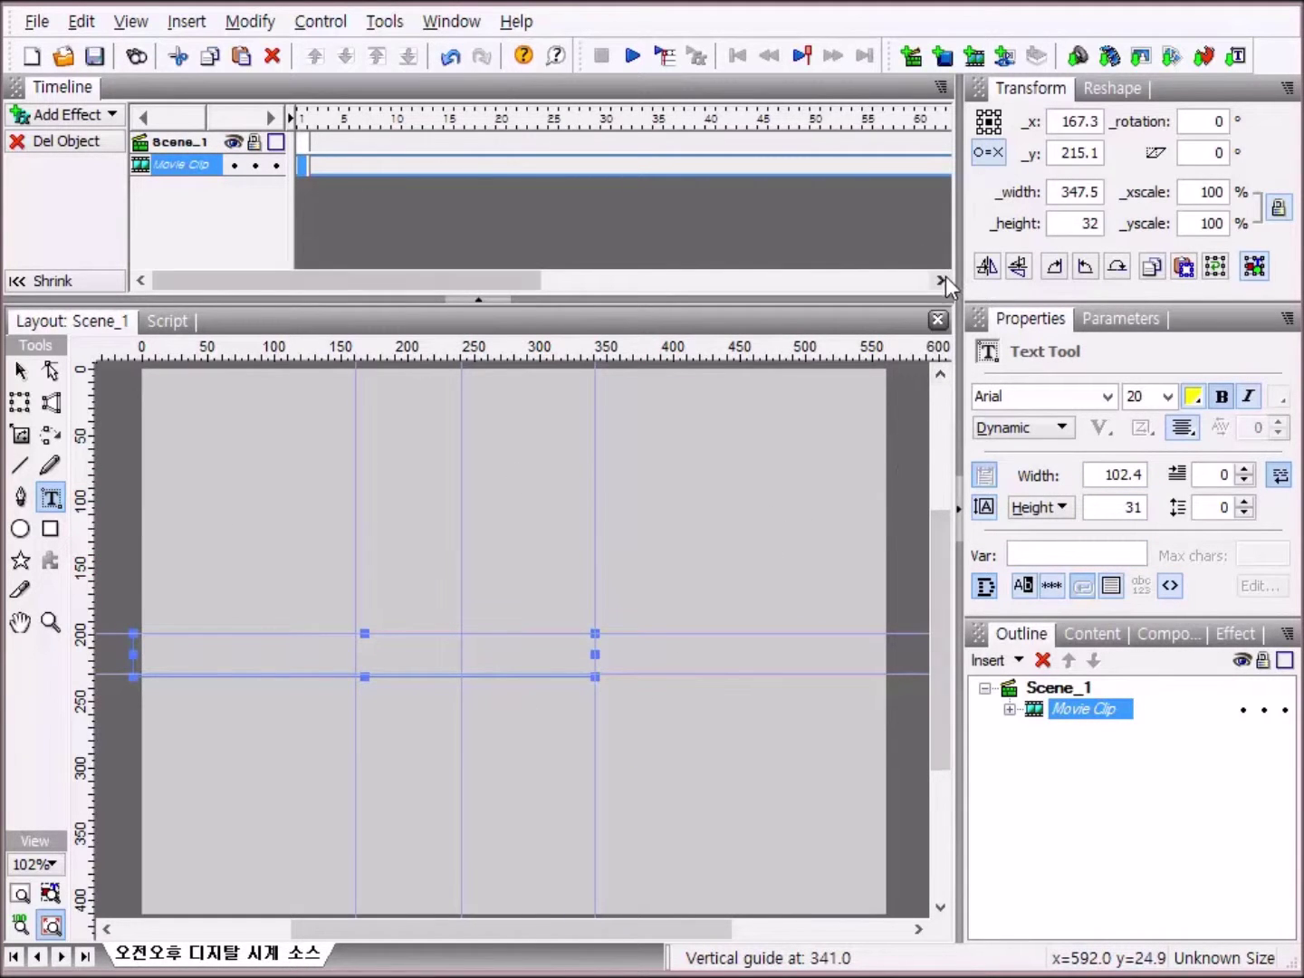
Close the clock movie and open 우산밑에 기다림.swi from the 2.스위시 저장 folder in 21.스위시 저장소.
left_click(939, 323)
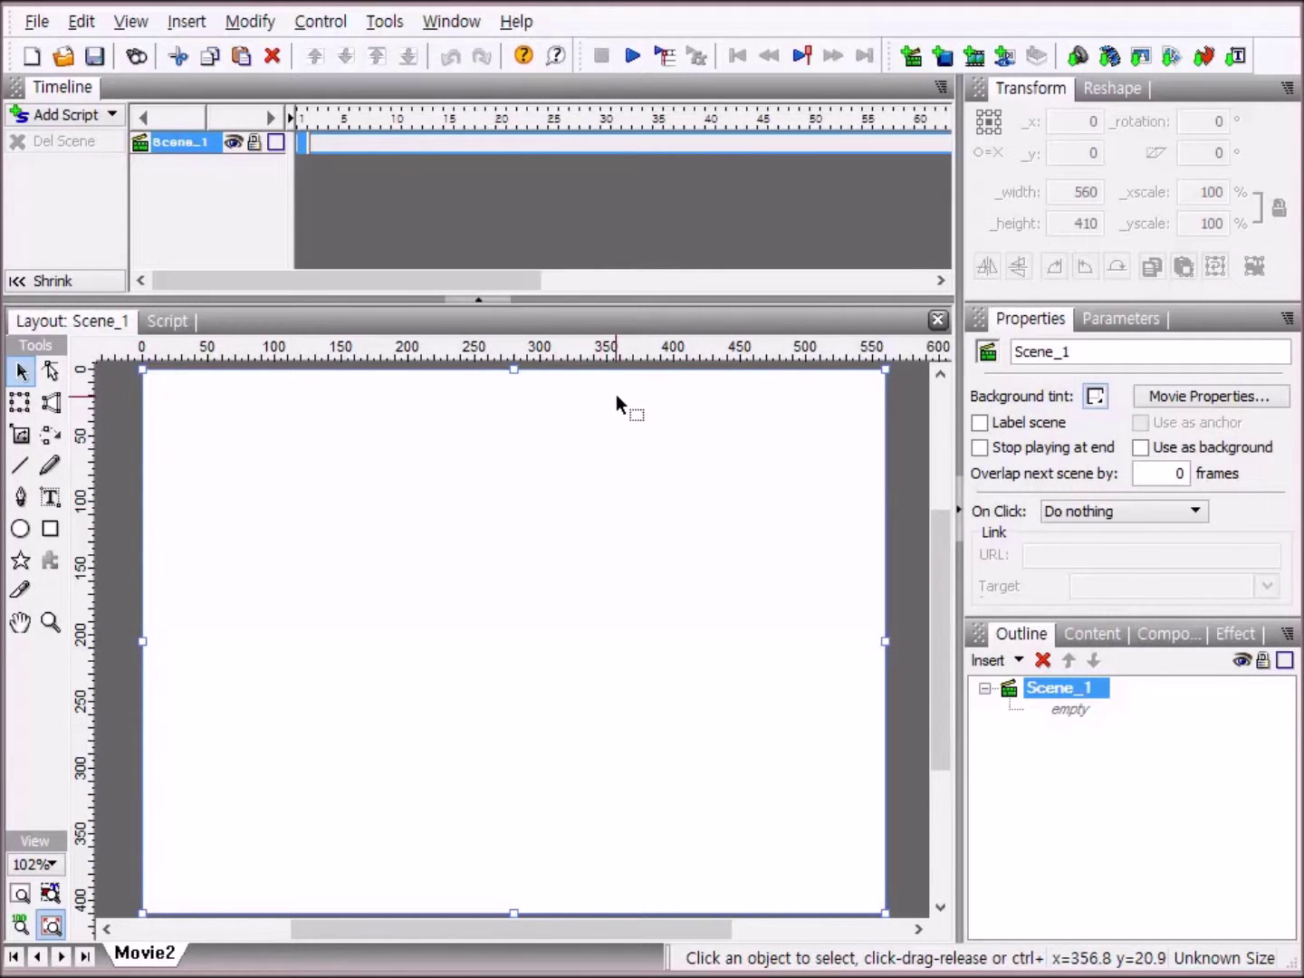
left_click(68, 58)
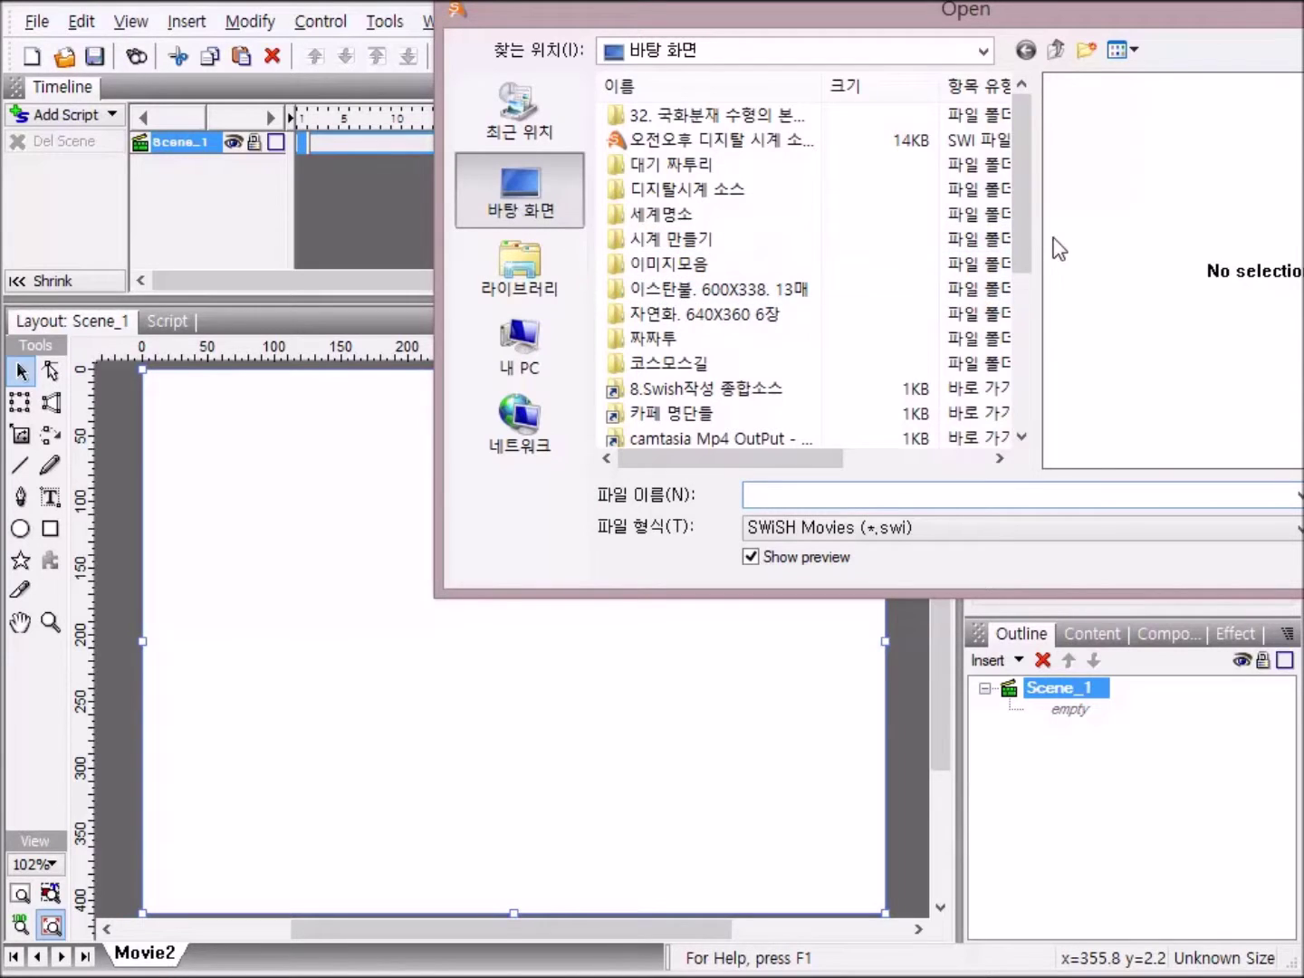
left_click_drag(1027, 206, 1057, 401)
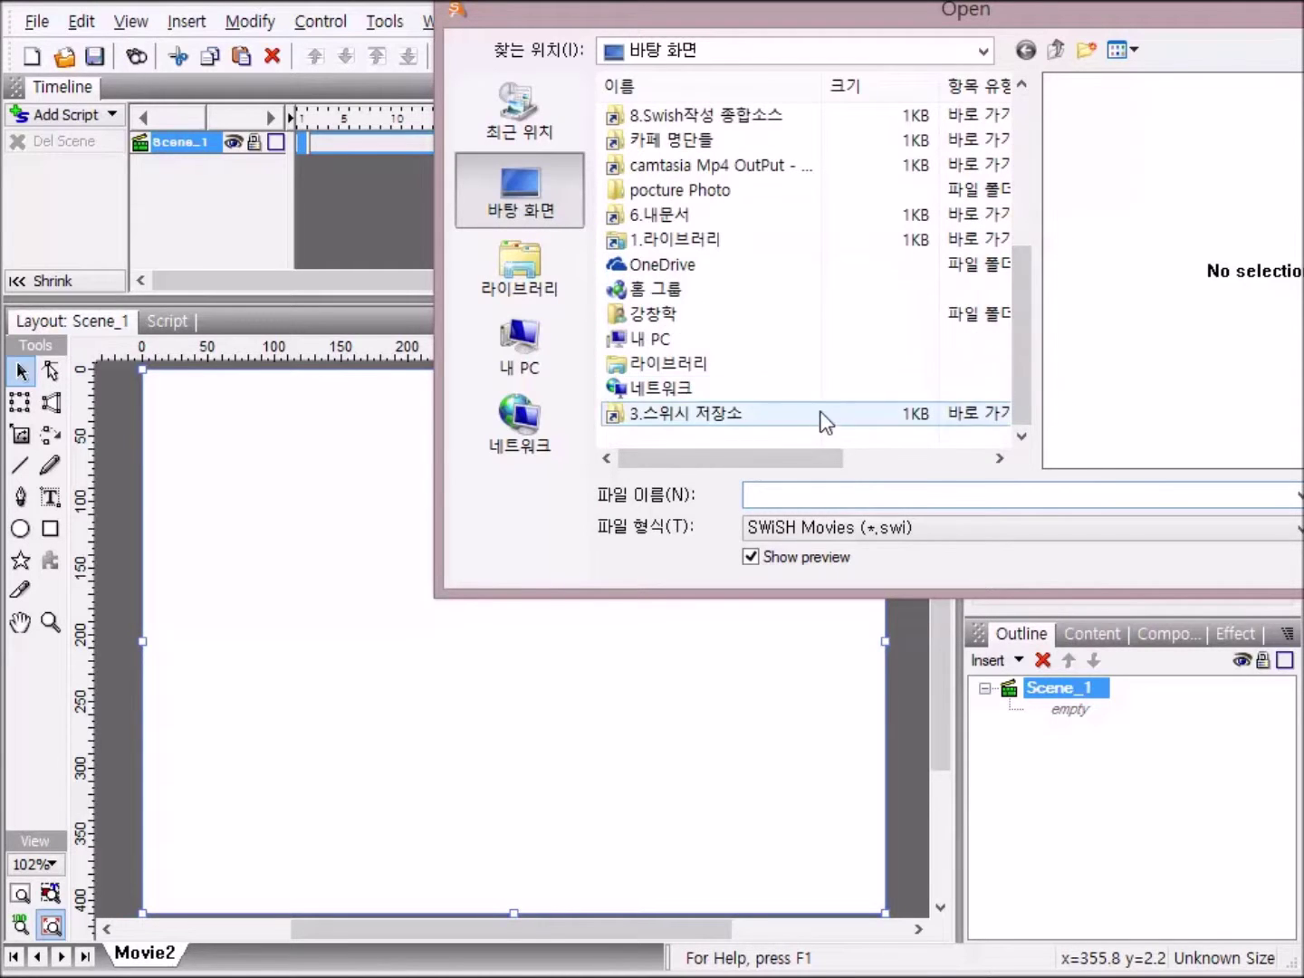
double_click(737, 416)
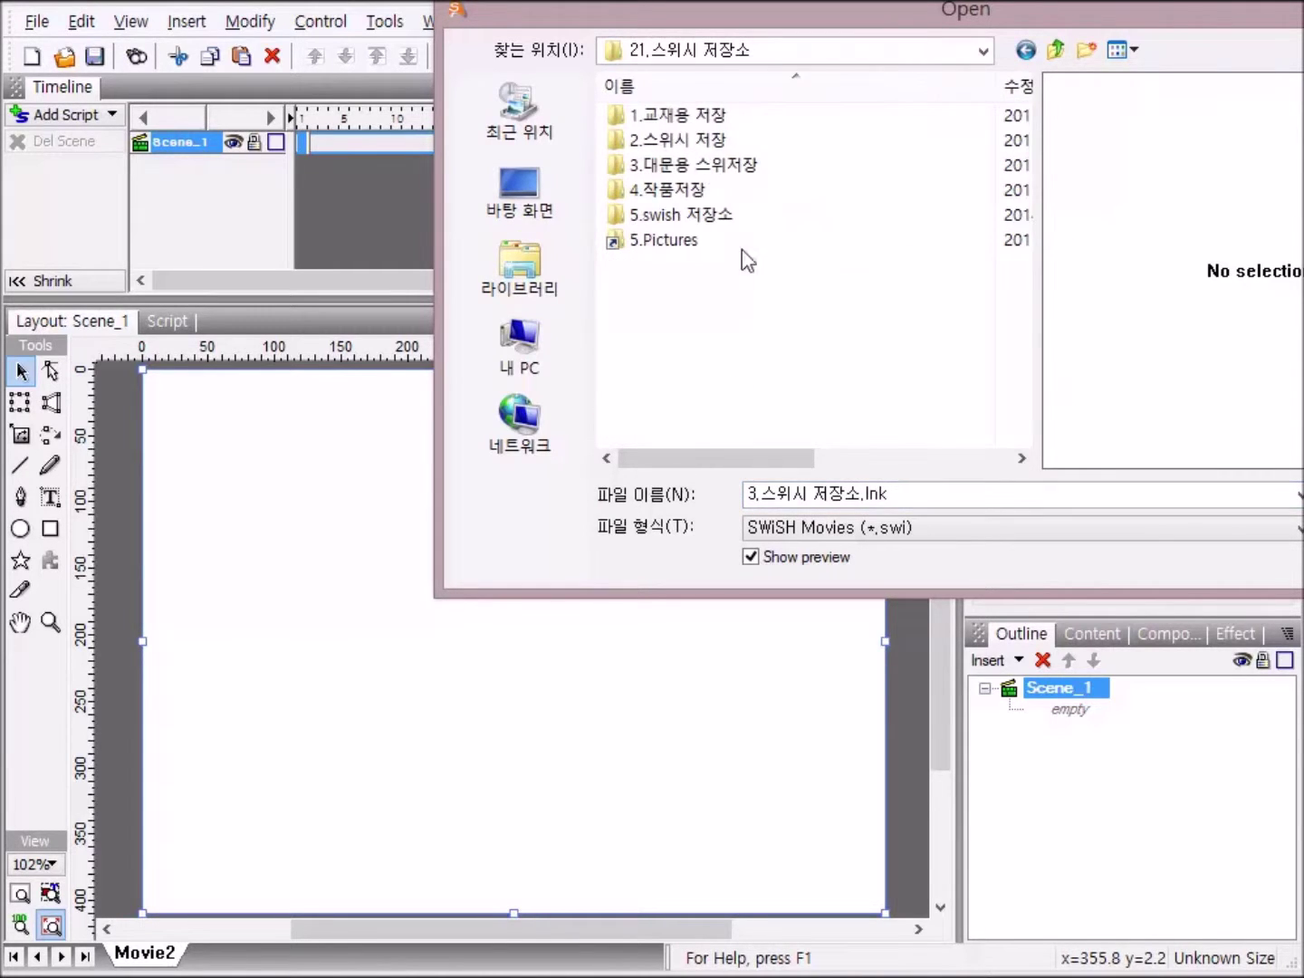
double_click(711, 141)
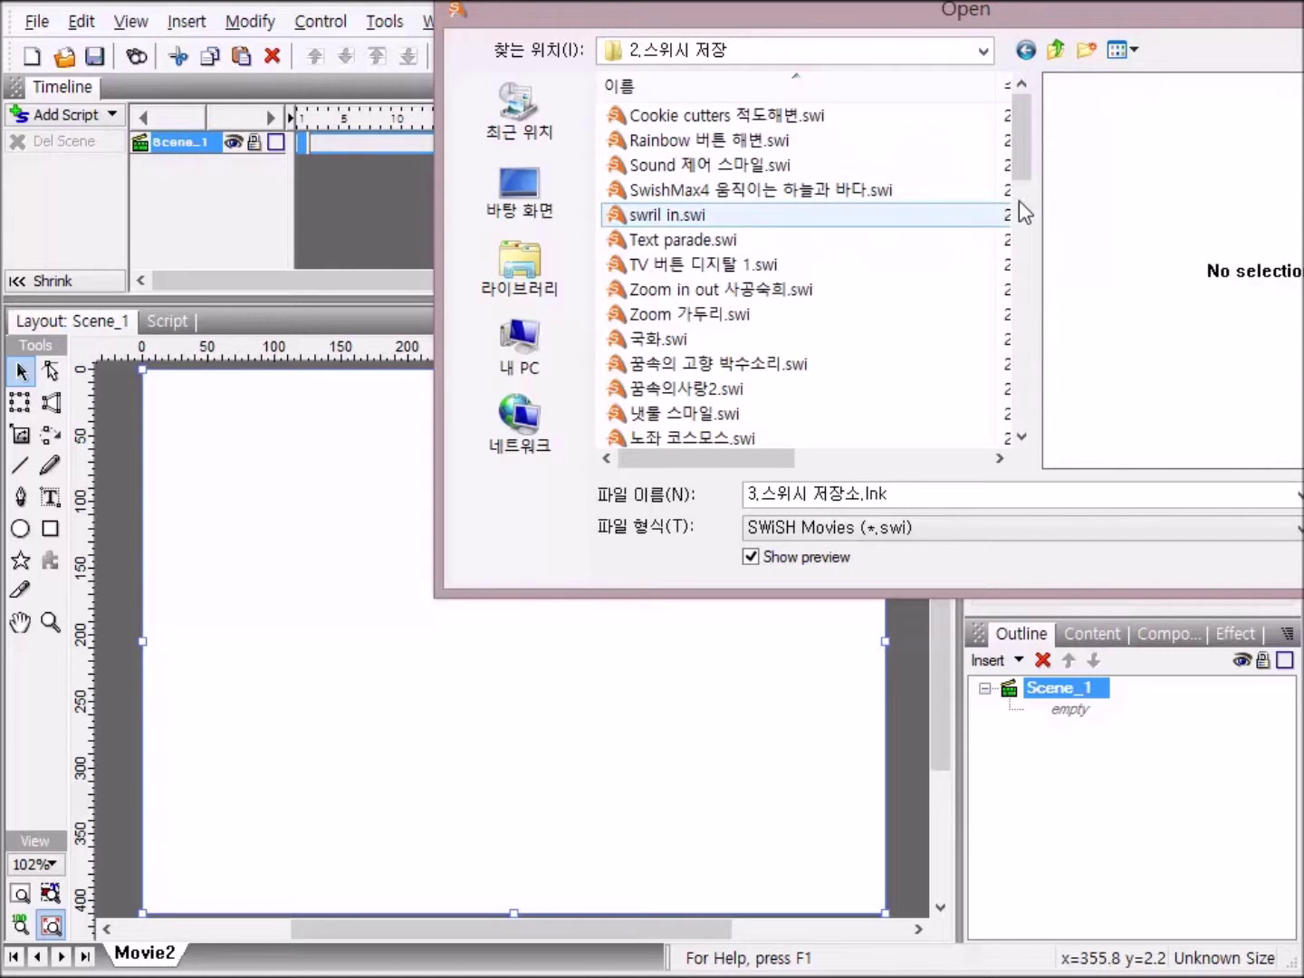
left_click_drag(1024, 154, 1034, 265)
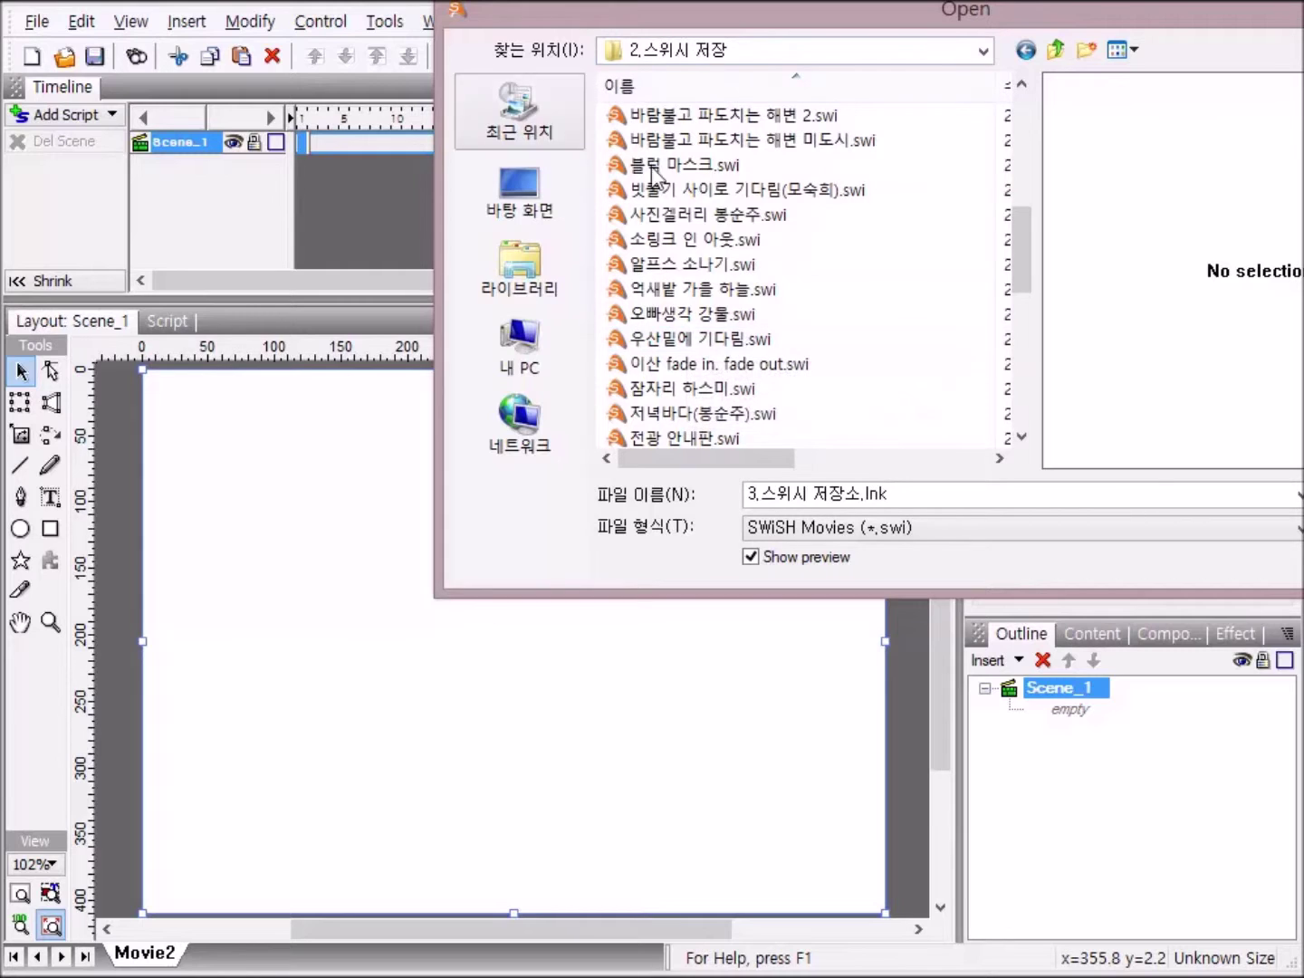
left_click(642, 346)
double_click(639, 343)
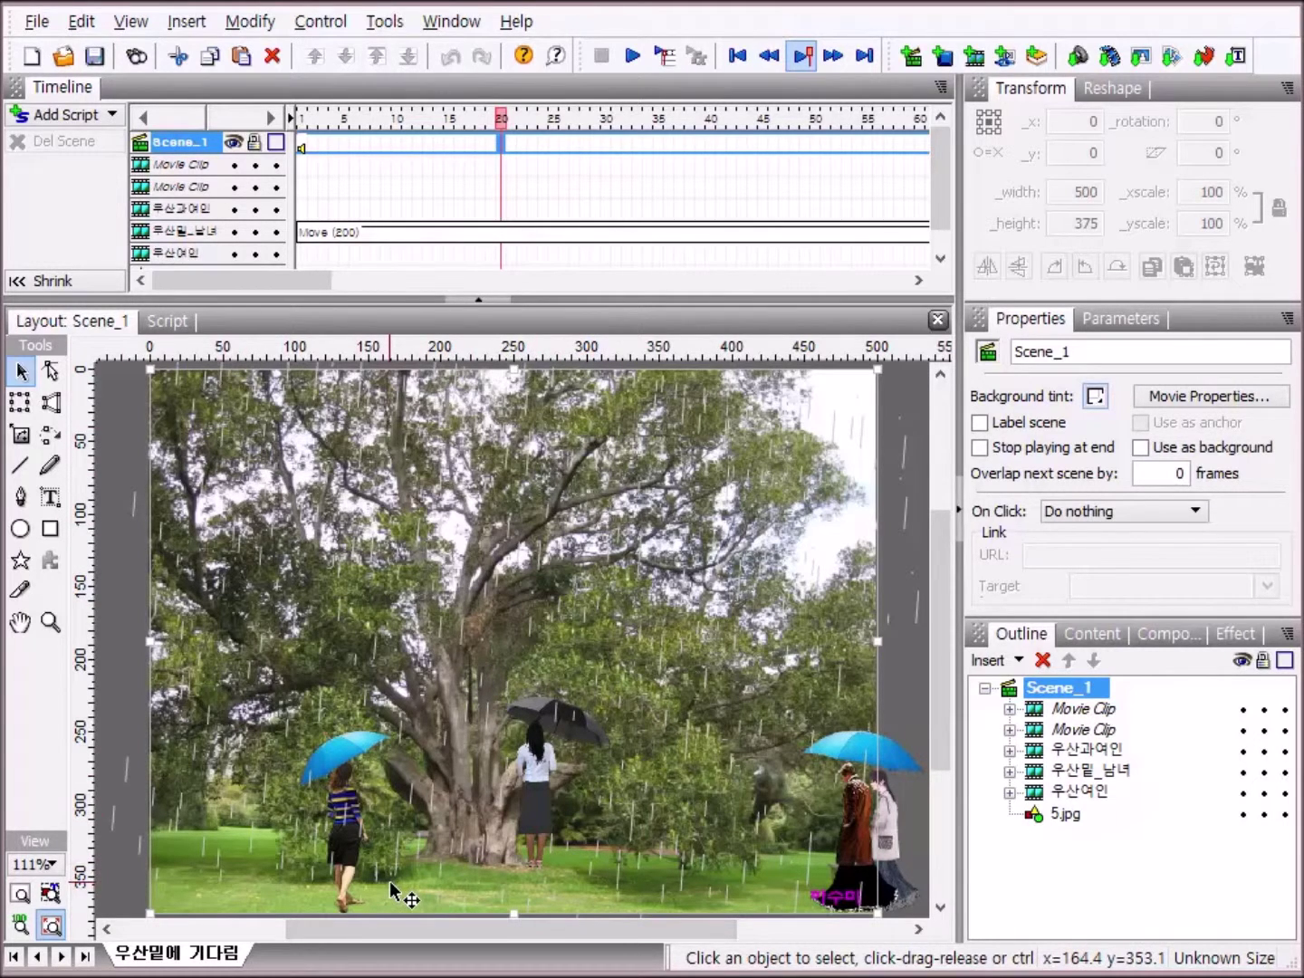
Open the saved clock movie 오전오후 디지탈 시계 소스.swi from the desktop alongside the umbrella movie.
left_click(64, 58)
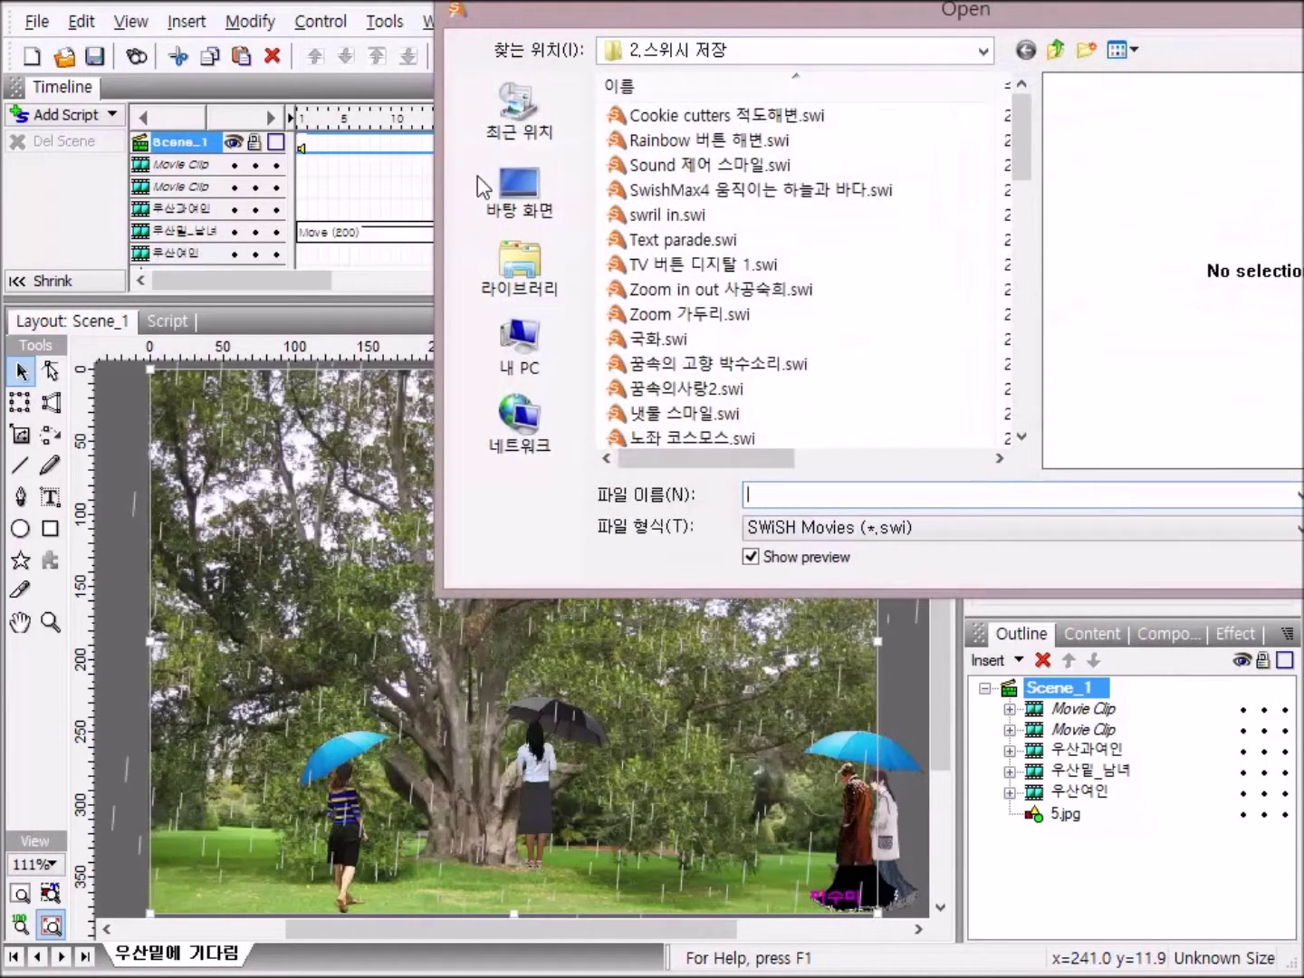
left_click(528, 190)
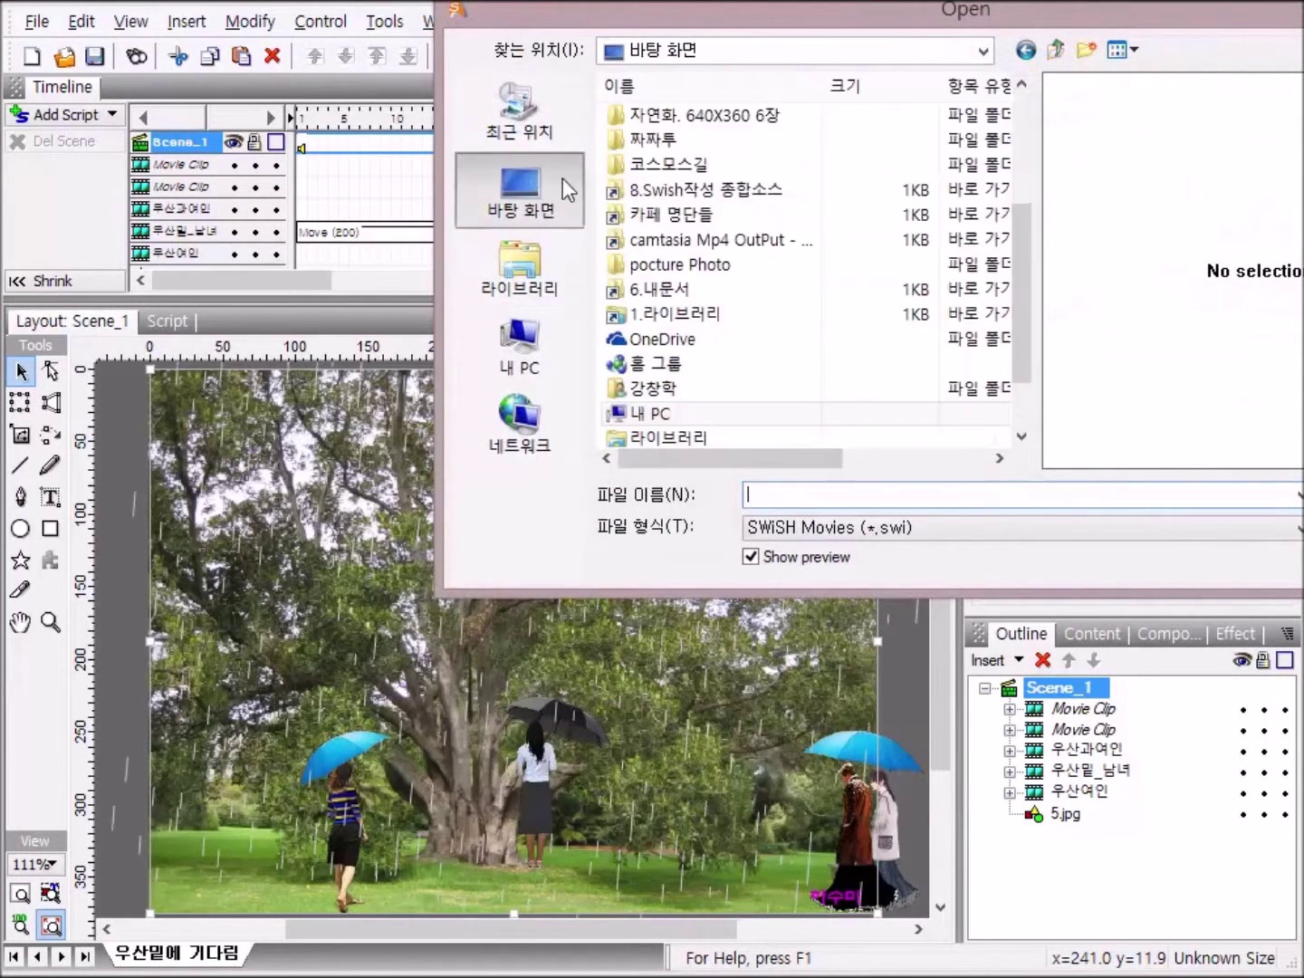
scroll(1024, 285, "up", 1)
left_click_drag(1039, 197, 1041, 136)
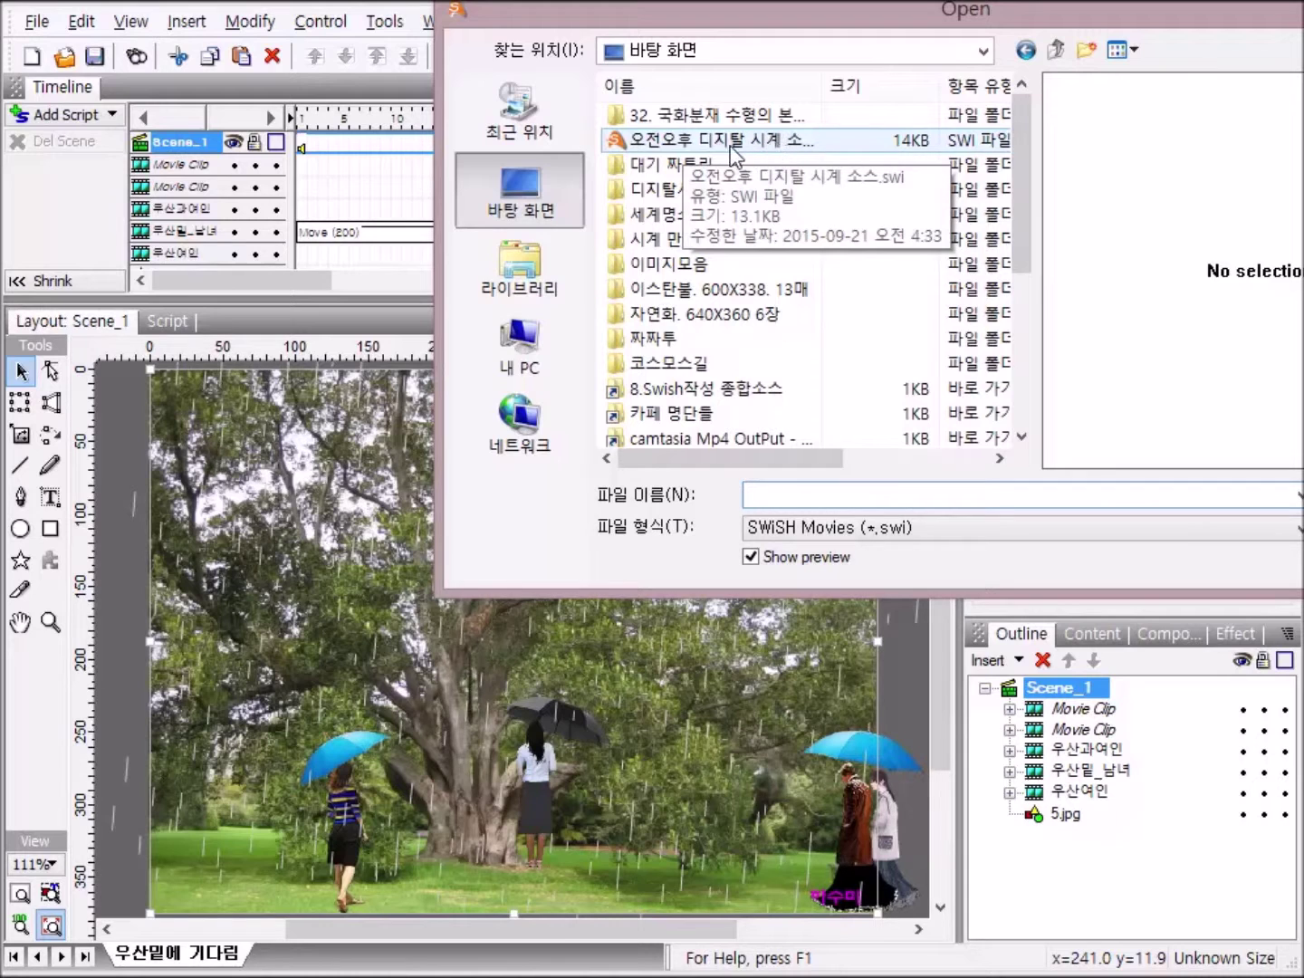
double_click(695, 144)
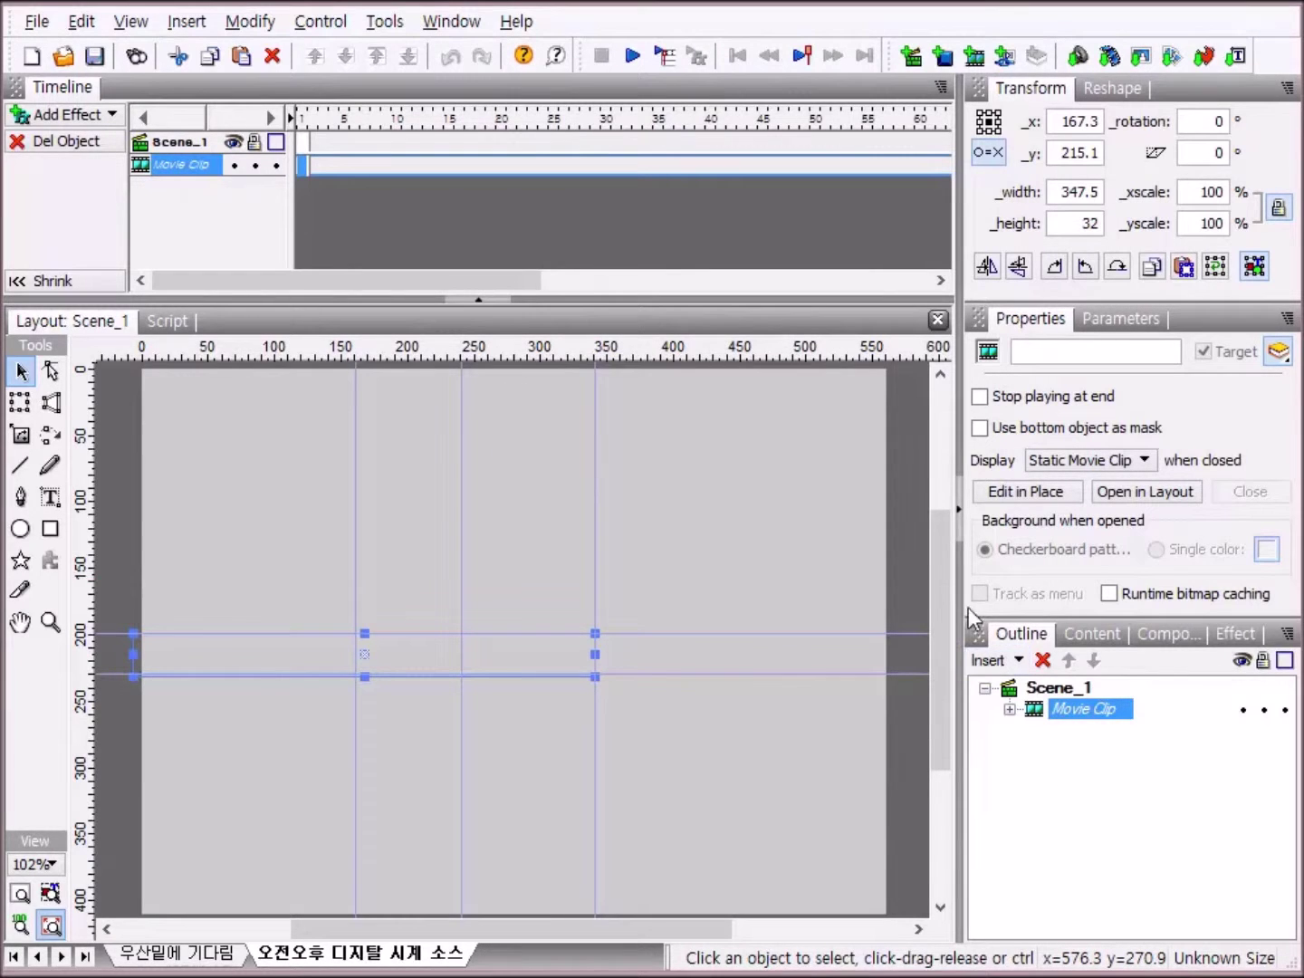
Copy the grouped clock movie clip into Scene_1 of the umbrella movie 우산밑에 기다림, closing the clock movie.
right_click(1081, 713)
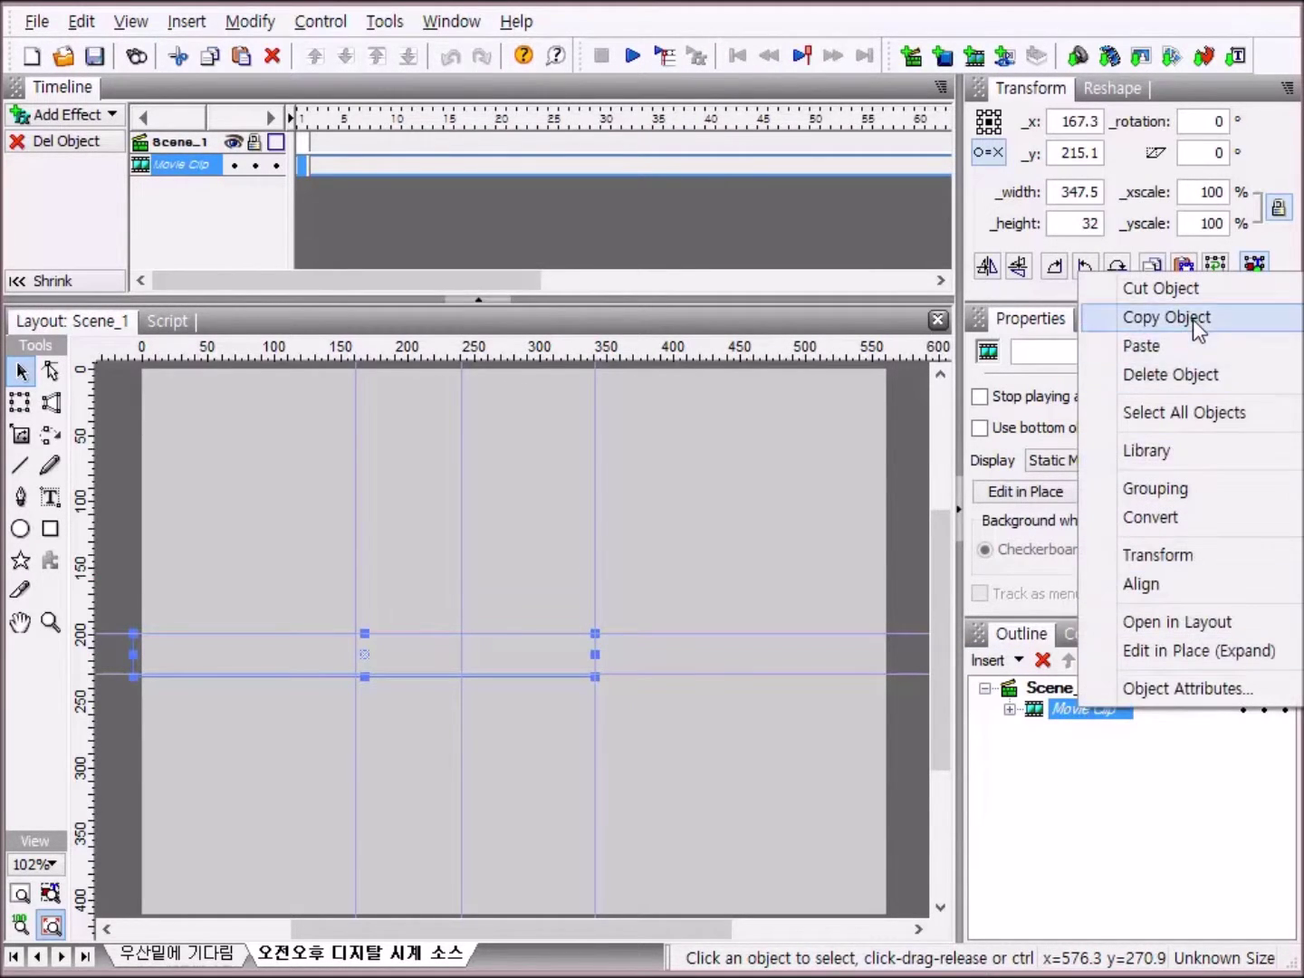
left_click(1194, 321)
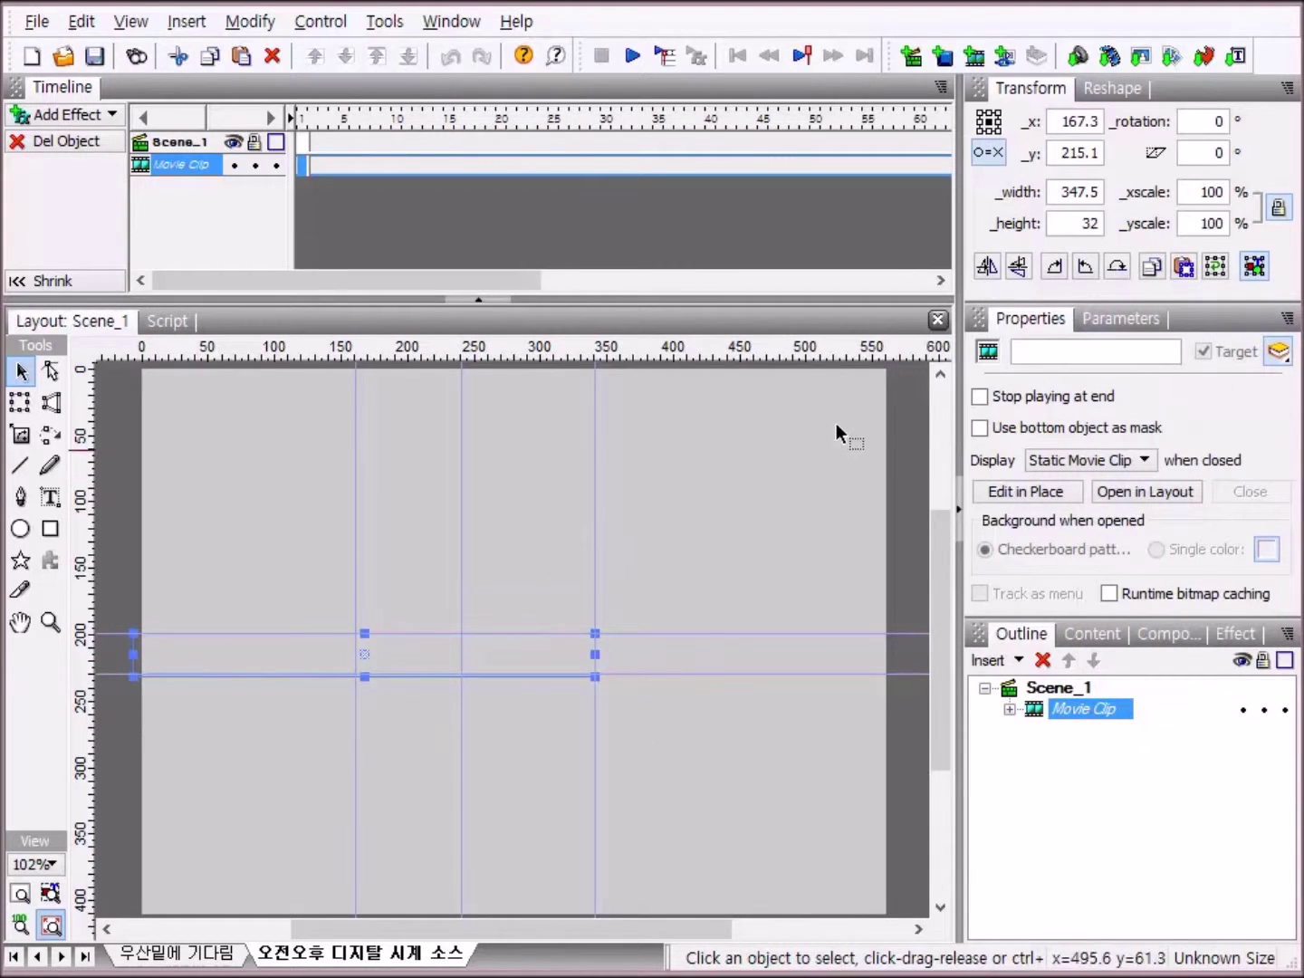
left_click(937, 320)
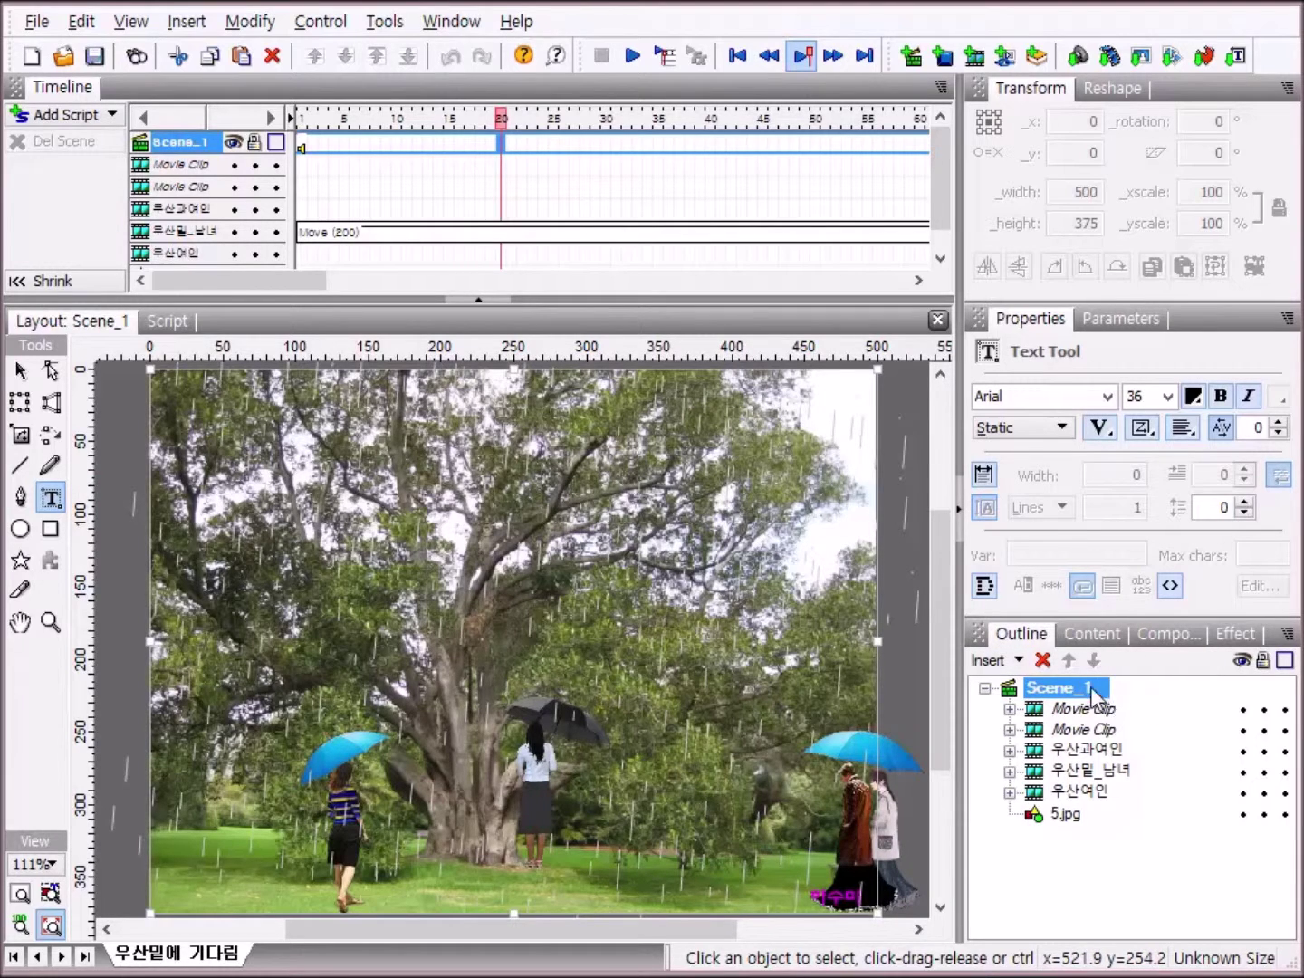
right_click(1115, 861)
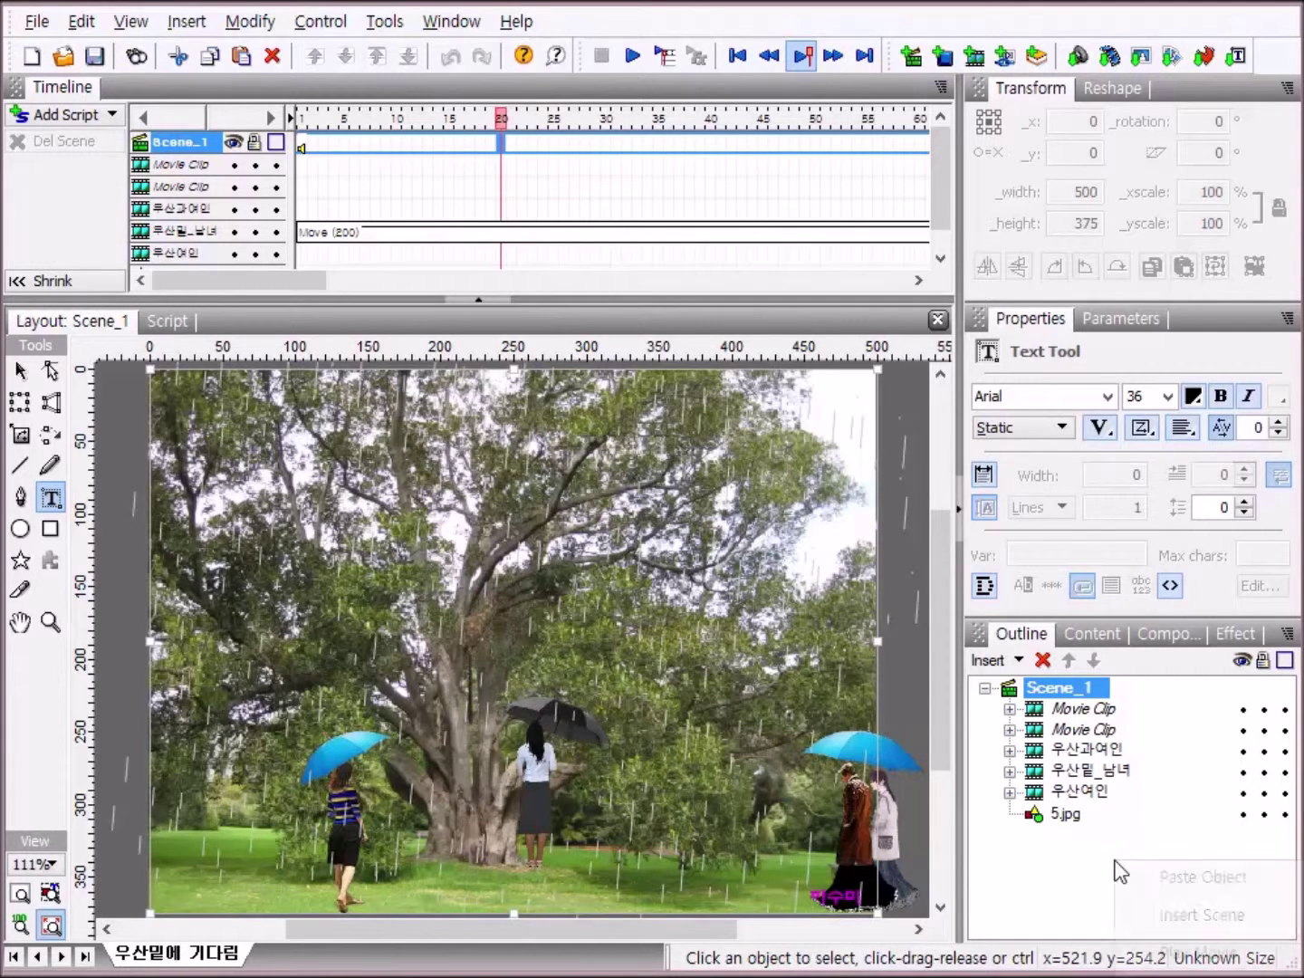
left_click(1230, 879)
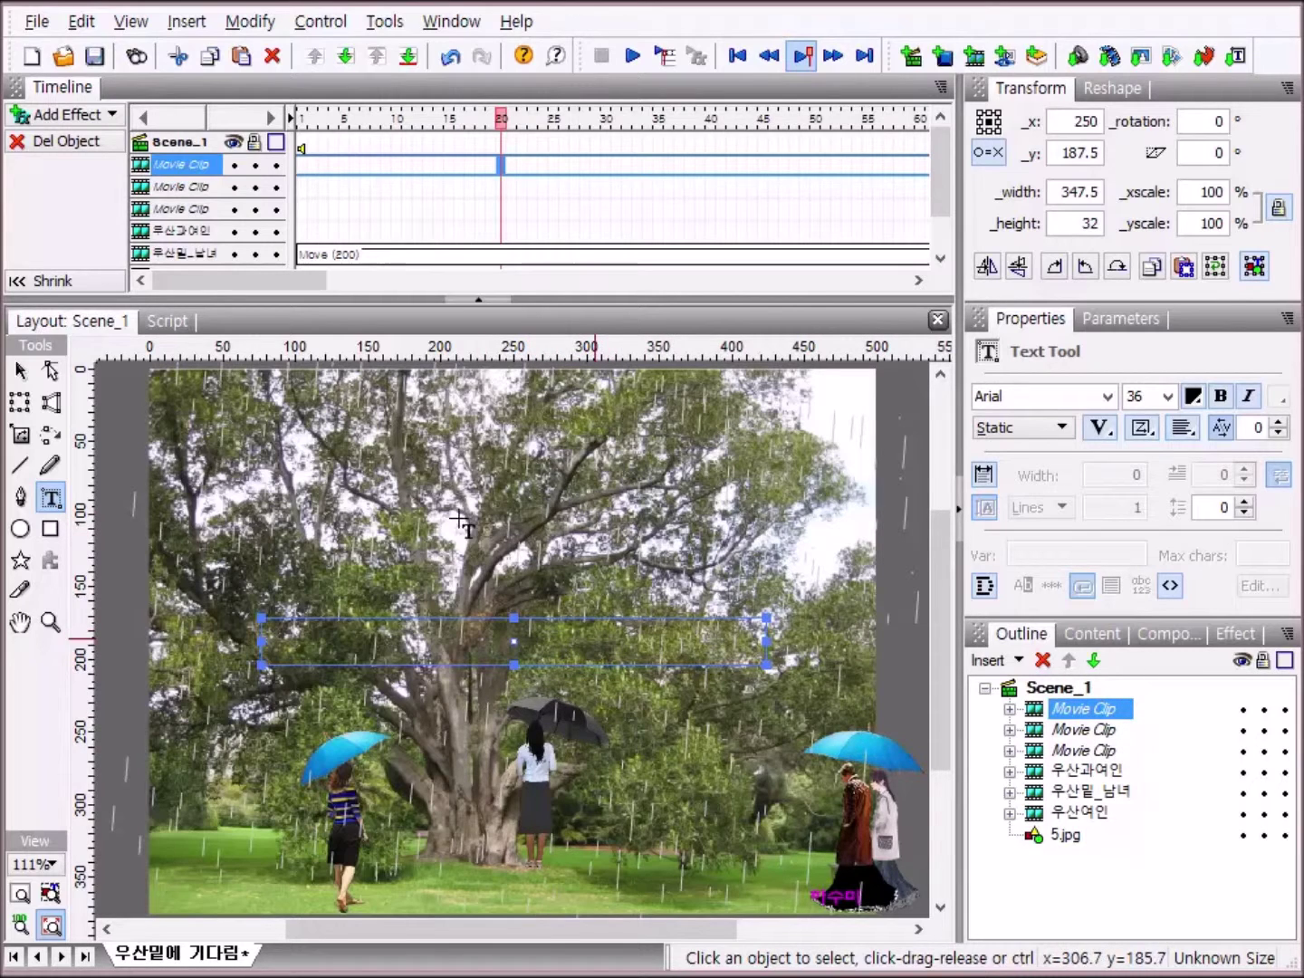
Move the pasted clock clip onto the grass along the picture's lower edge, at about x 274, y 359, and play the movie.
left_click(21, 372)
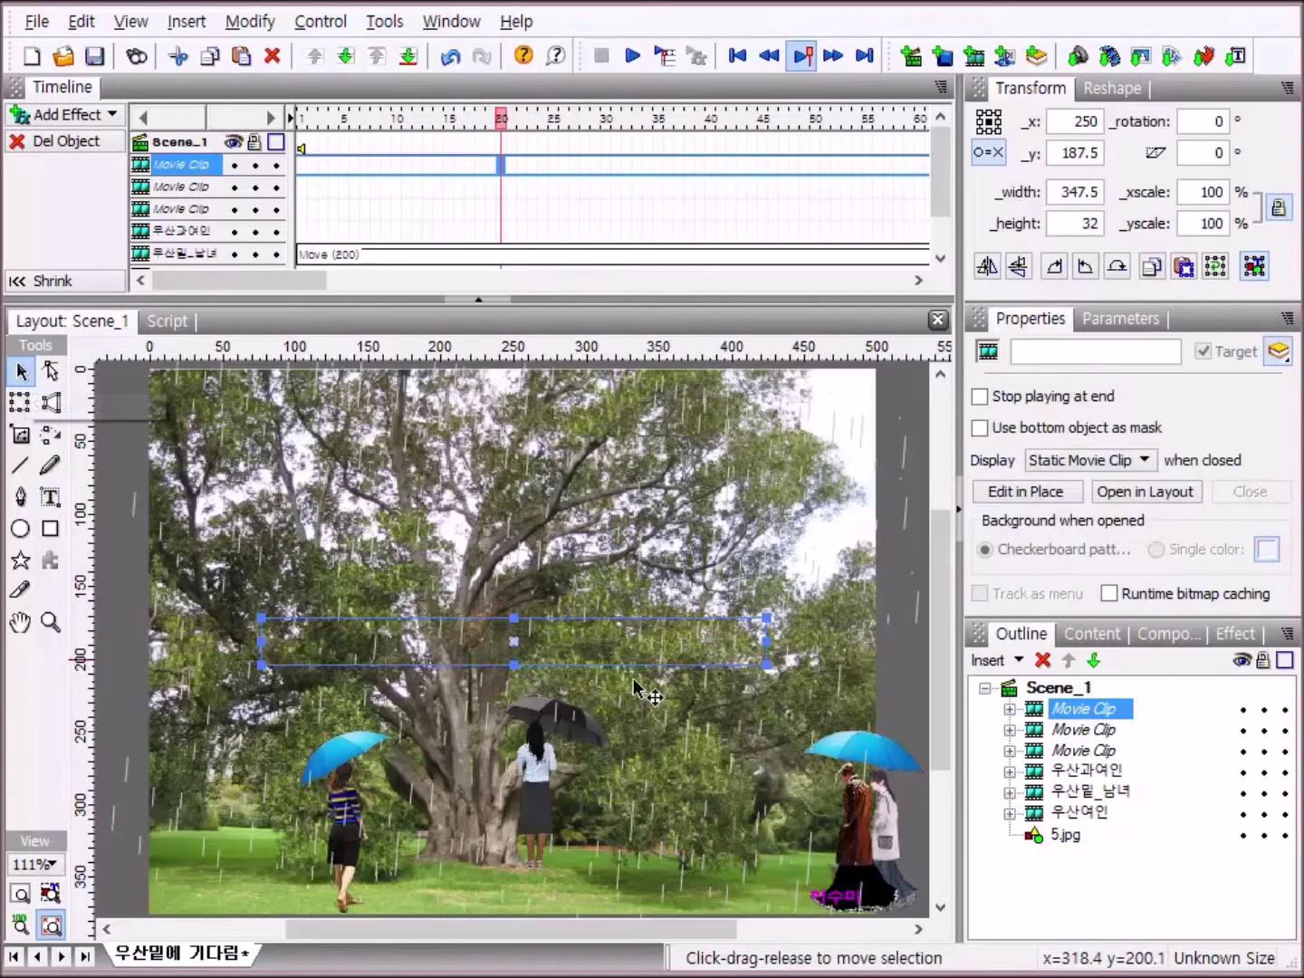
left_click_drag(633, 640, 665, 890)
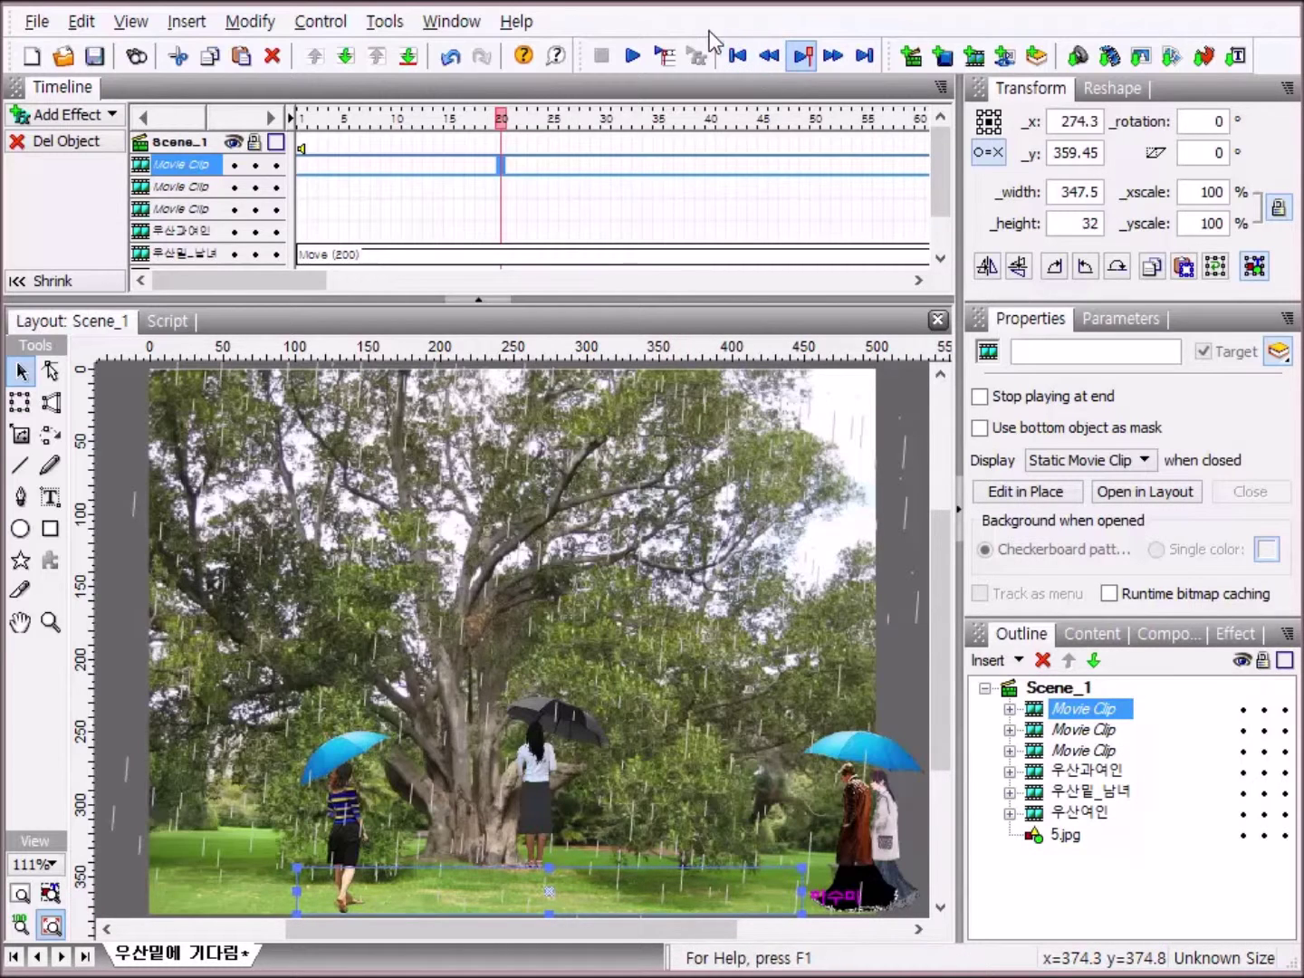
left_click(640, 60)
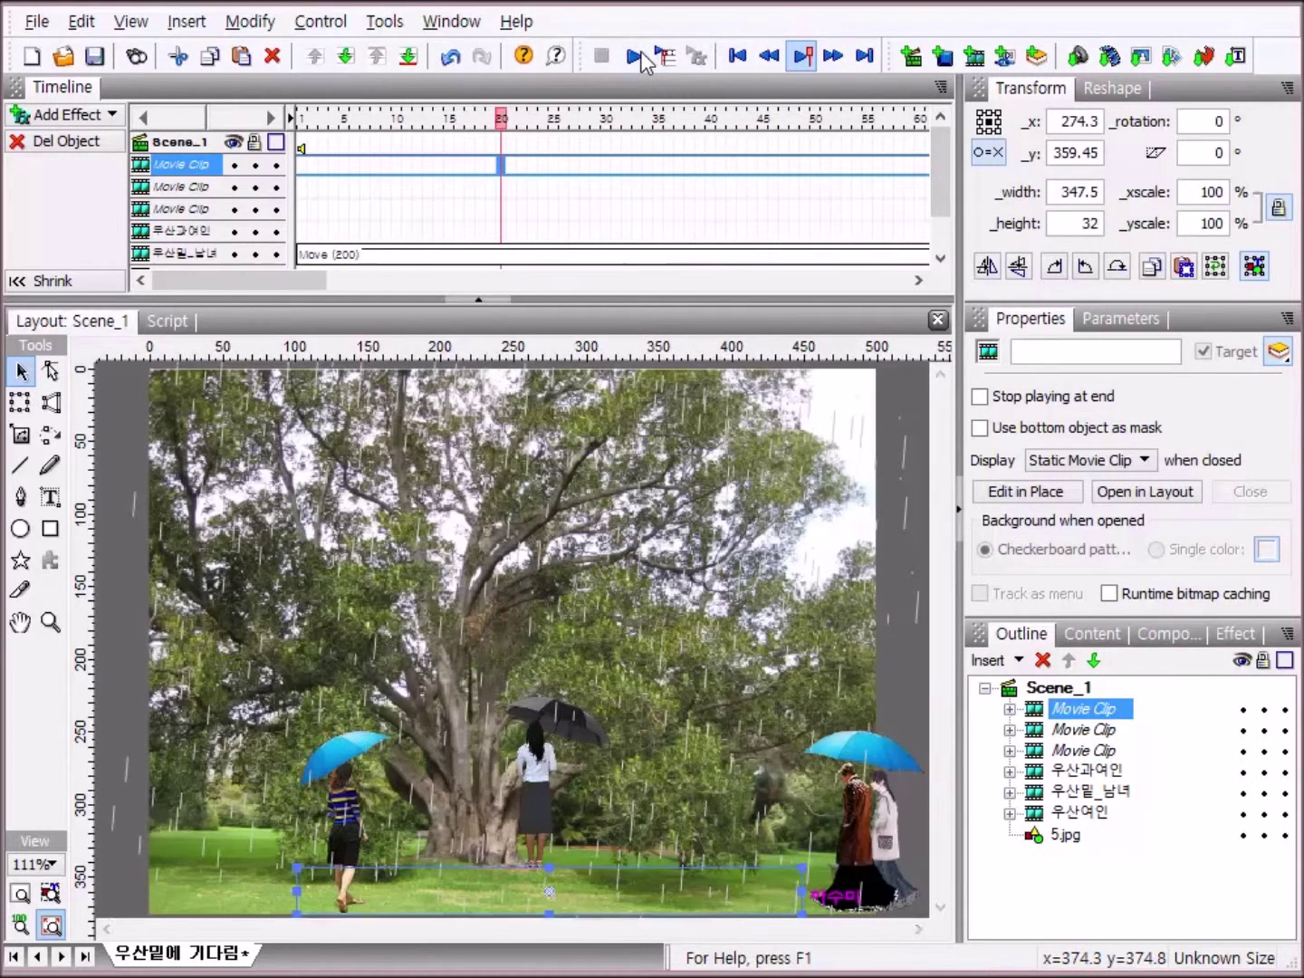